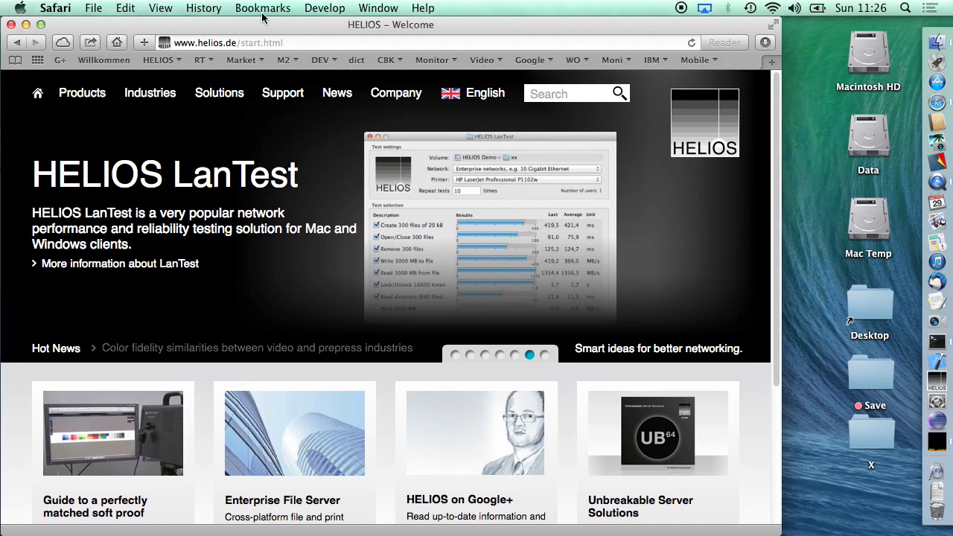
- Open the WebShare product page on the HELIOS website and look through its overview
{"action": "mouse_move", "coordinate": [93, 92]}
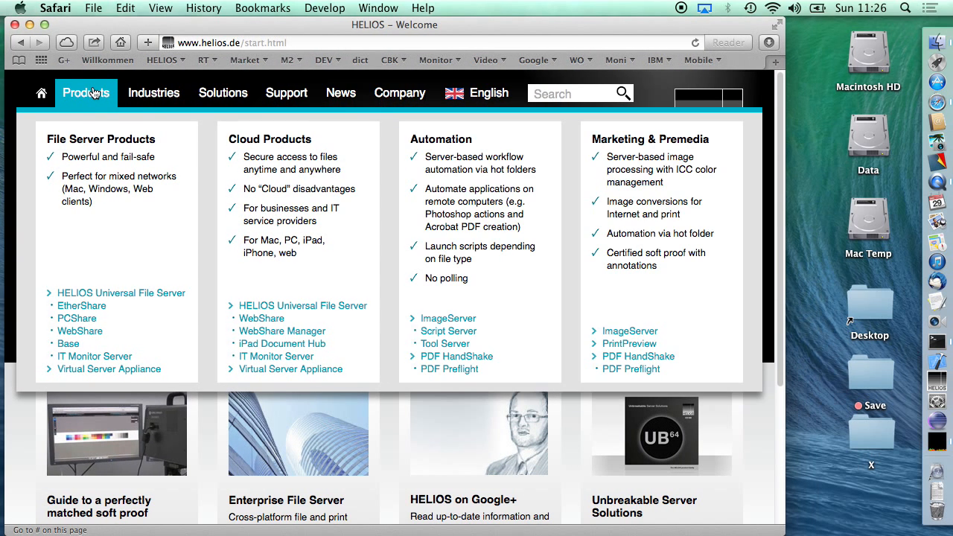
{"action": "left_click", "coordinate": [77, 333]}
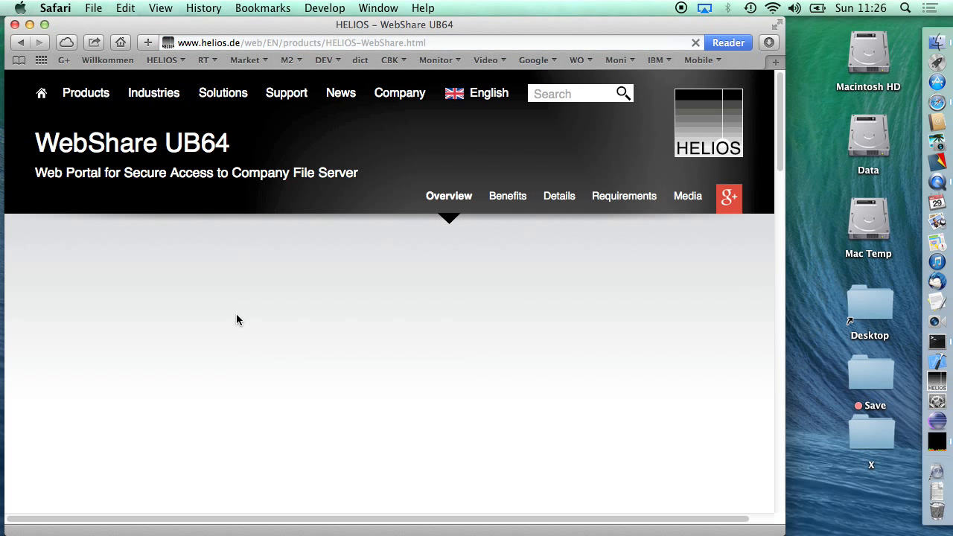
{"action": "scroll", "coordinate": [267, 238], "scroll_direction": "down", "scroll_amount": 2}
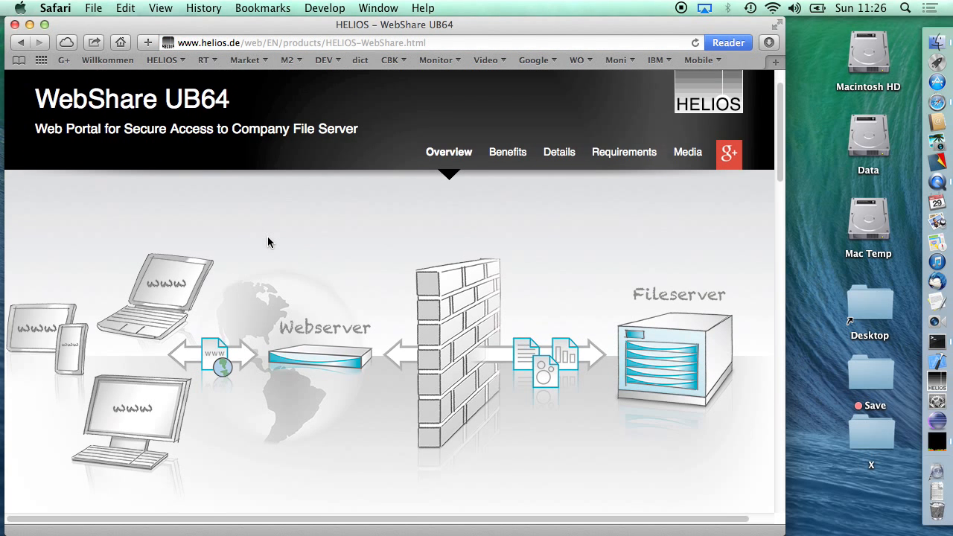
{"action": "scroll", "coordinate": [268, 241], "scroll_direction": "up", "scroll_amount": 1}
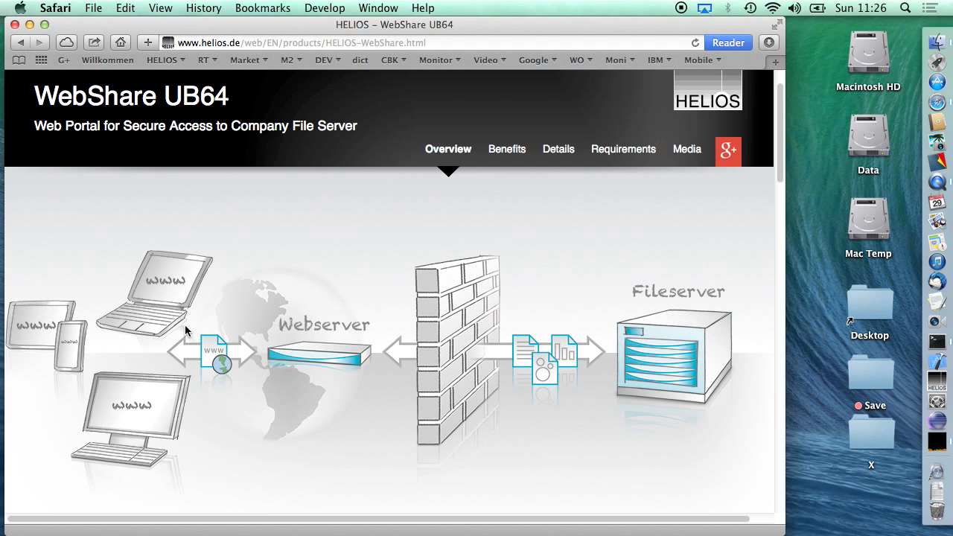
{"action": "scroll", "coordinate": [184, 324], "scroll_direction": "down", "scroll_amount": 10}
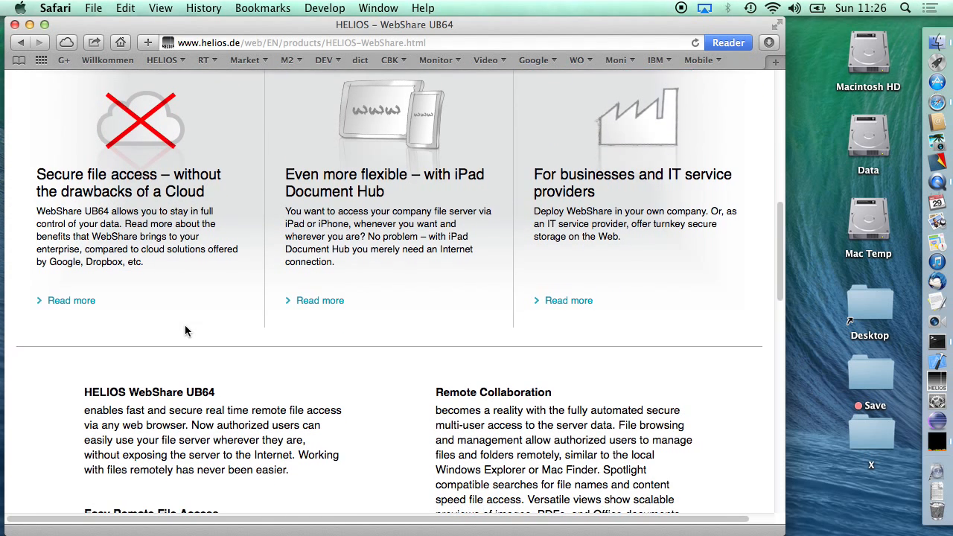
{"action": "scroll", "coordinate": [184, 327], "scroll_direction": "up", "scroll_amount": 10}
- Open the PrintPreview product page and examine its softproof and annotation overview
{"action": "mouse_move", "coordinate": [86, 87]}
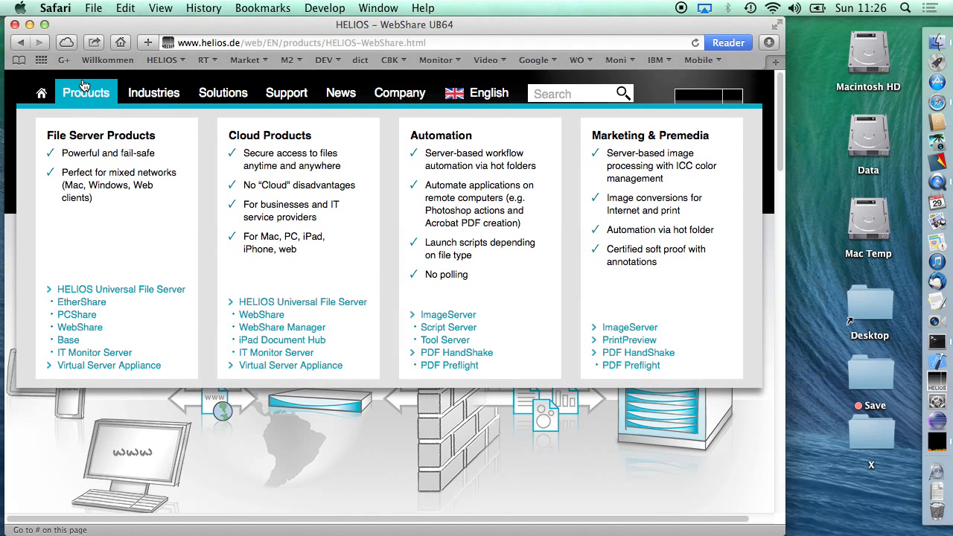
{"action": "left_click", "coordinate": [638, 343]}
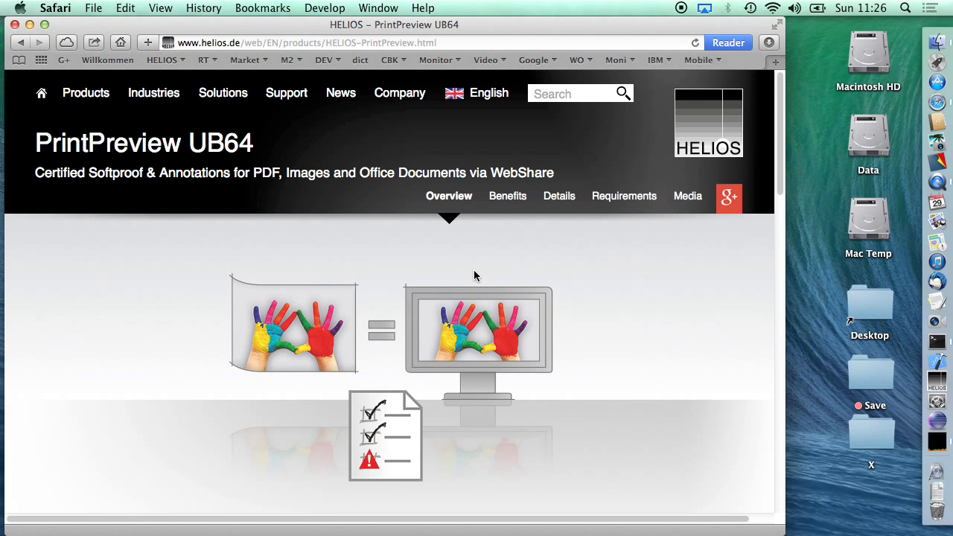
{"action": "scroll", "coordinate": [474, 272], "scroll_direction": "down", "scroll_amount": 2}
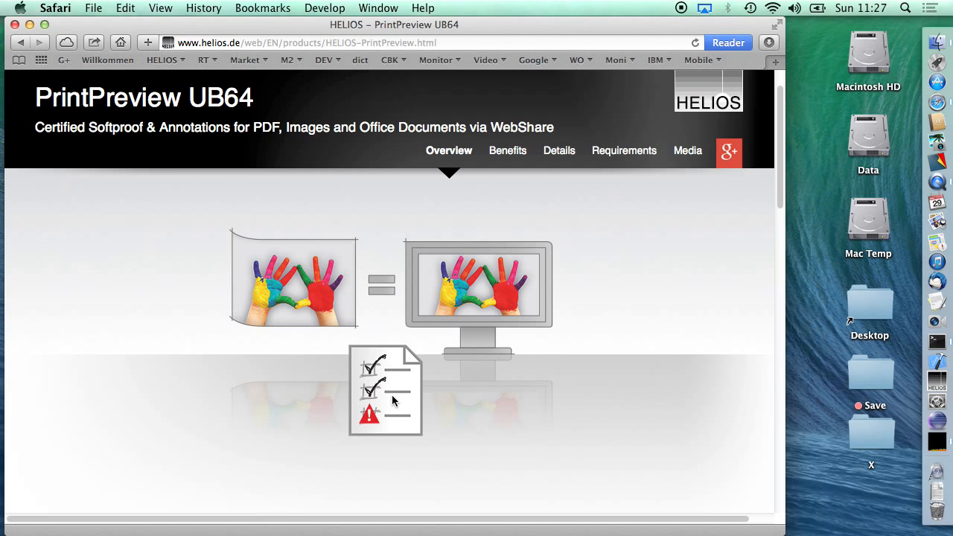
{"action": "scroll", "coordinate": [391, 394], "scroll_direction": "up", "scroll_amount": 2}
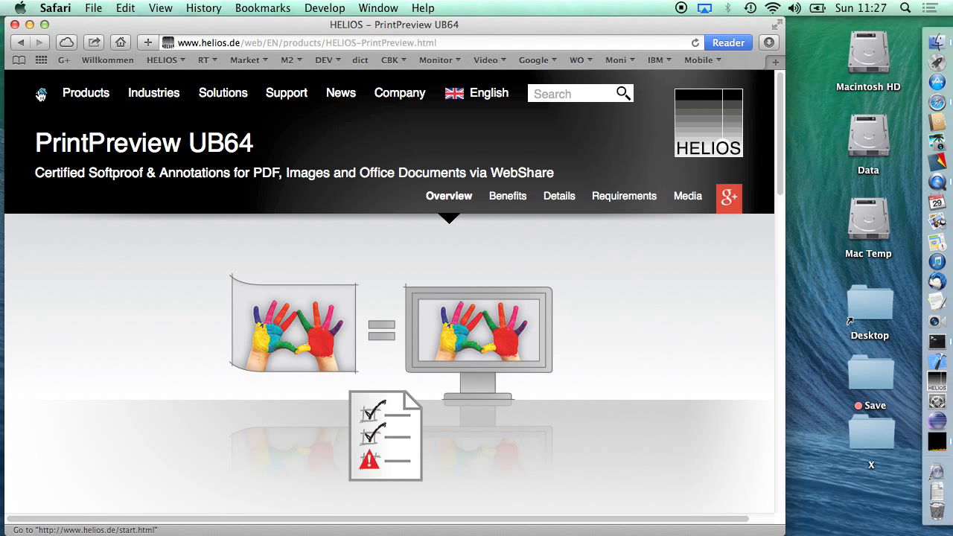
- Return to the HELIOS website's home page and look over the topics below the banner
{"action": "left_click", "coordinate": [41, 95]}
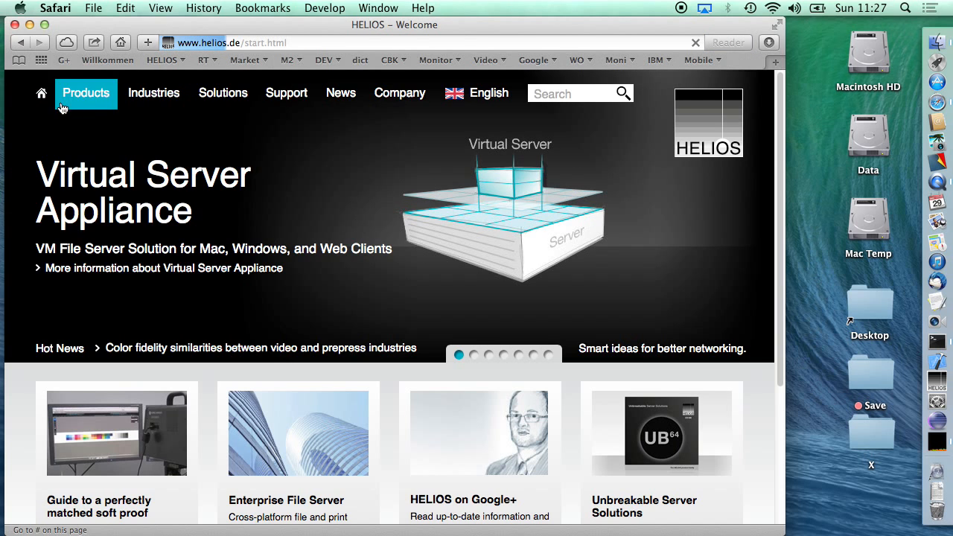
{"action": "mouse_move", "coordinate": [85, 93]}
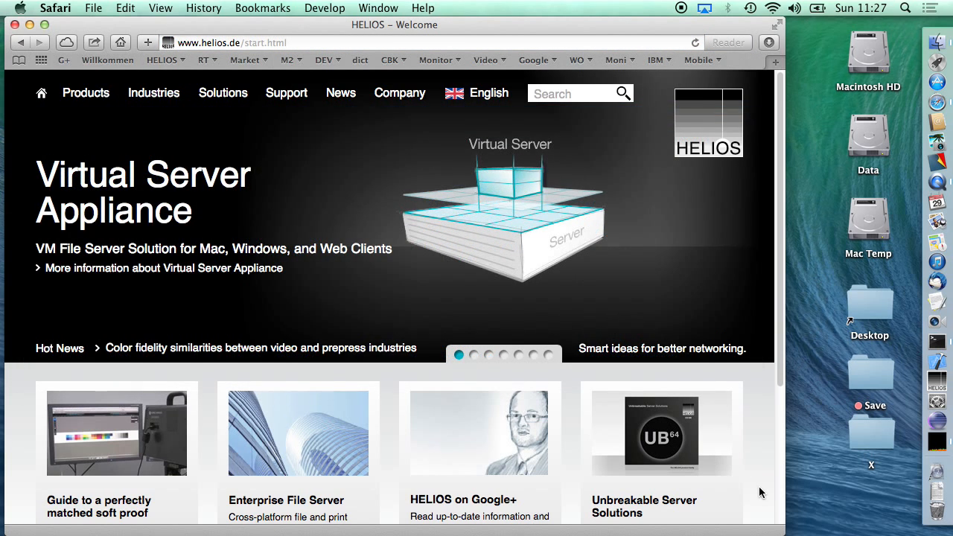
{"action": "scroll", "coordinate": [758, 491], "scroll_direction": "down", "scroll_amount": 5}
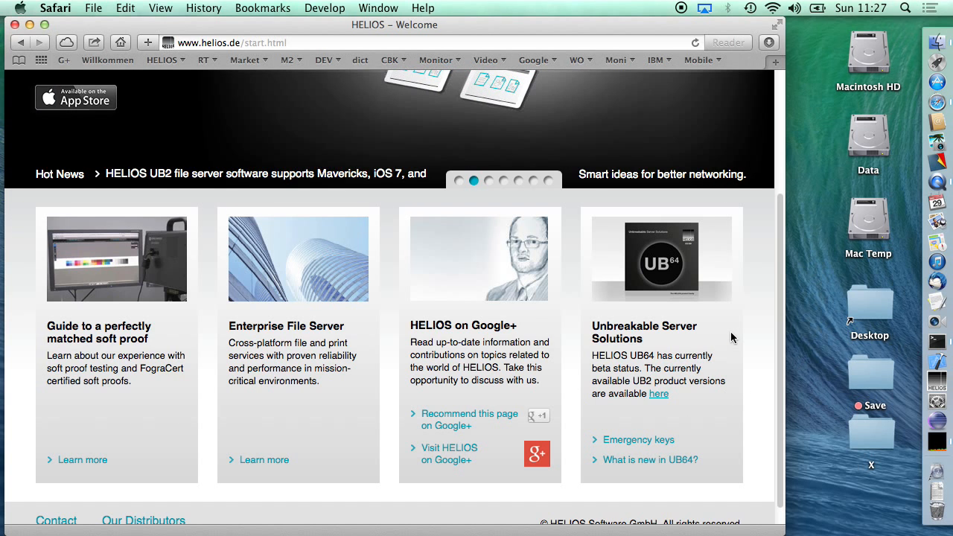
- Replace the browser window with a new one and load the bookmarked WebShare portal at localhost:2009
{"action": "key", "text": "super+w"}
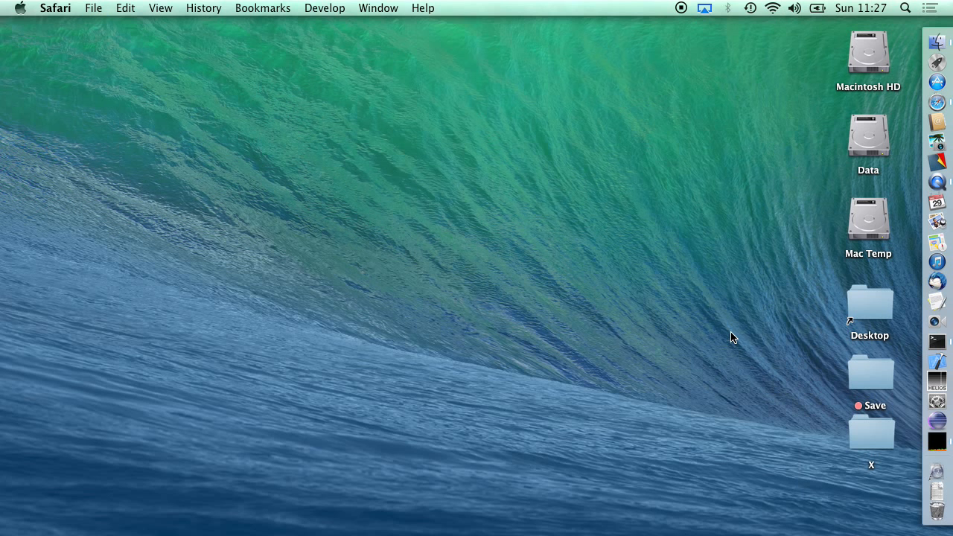
{"action": "key", "text": "super+n"}
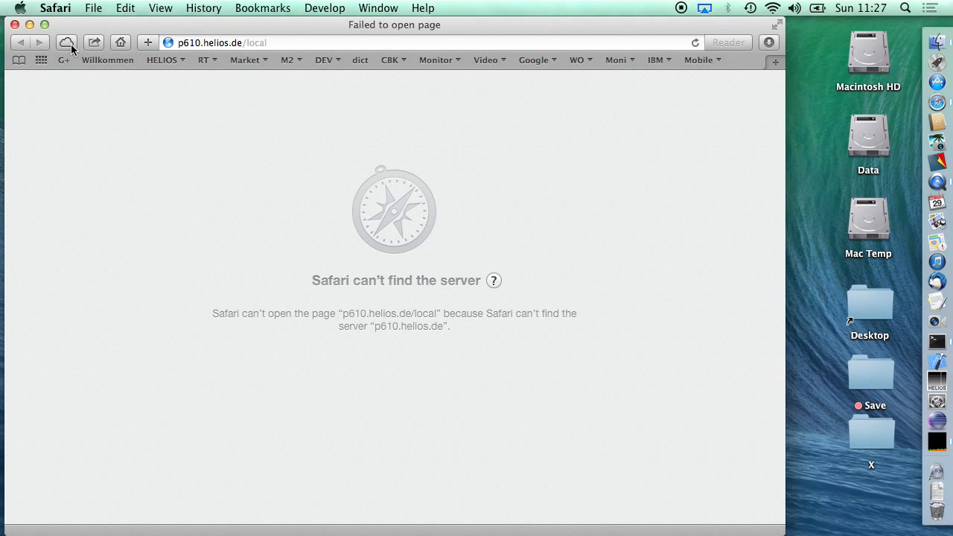
{"action": "left_click", "coordinate": [162, 61]}
{"action": "left_click", "coordinate": [172, 95]}
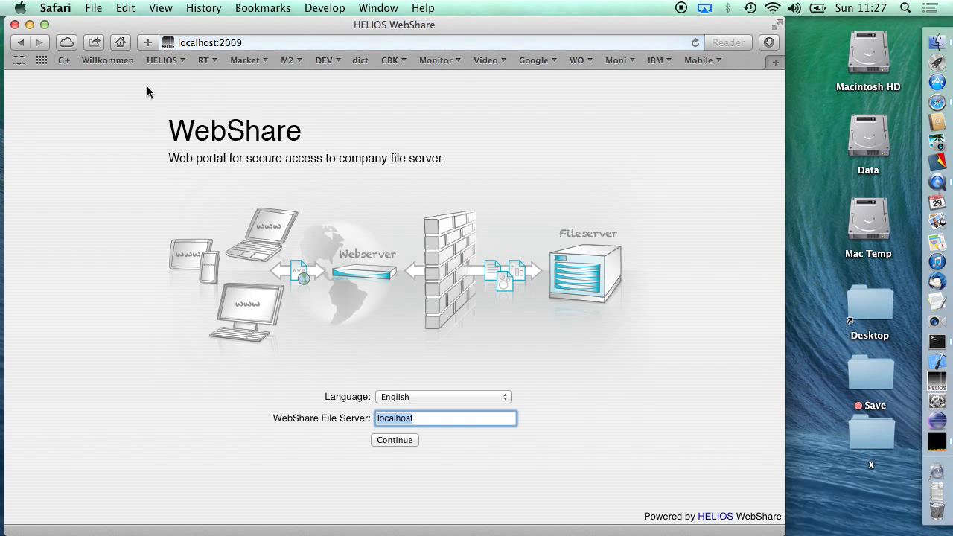
- Continue to the localhost file server and log in with the user name and account password
{"action": "left_click", "coordinate": [391, 440]}
{"action": "type", "text": "helmut"}
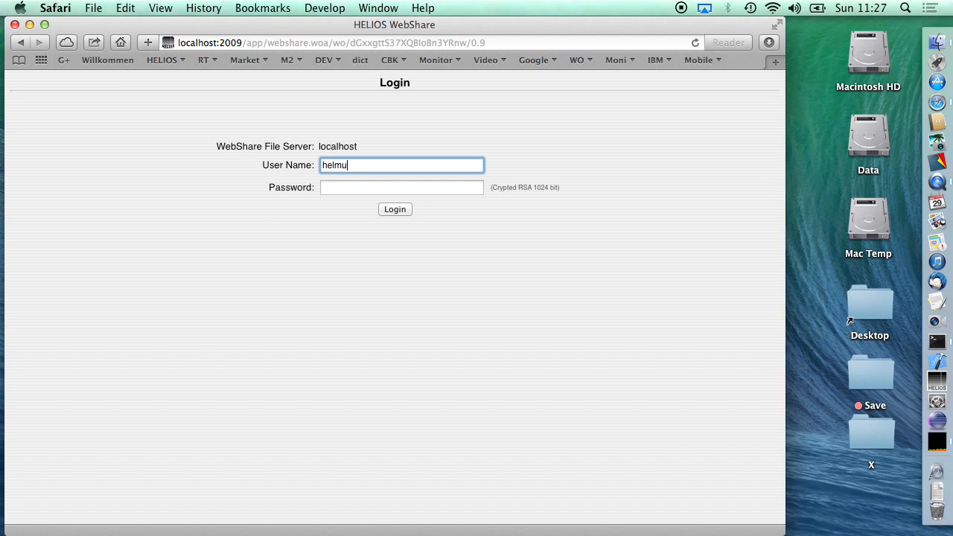
{"action": "key", "text": "Tab"}
{"action": "type", "text": "••••"}
{"action": "key", "text": "Return"}
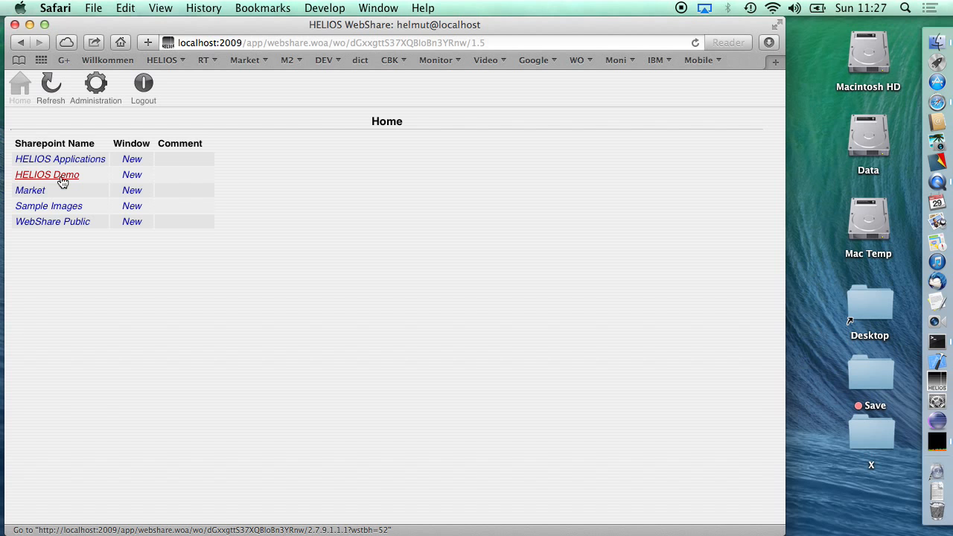
- Open the HELIOS Demo sharepoint and look through its folder list
{"action": "left_click", "coordinate": [63, 178]}
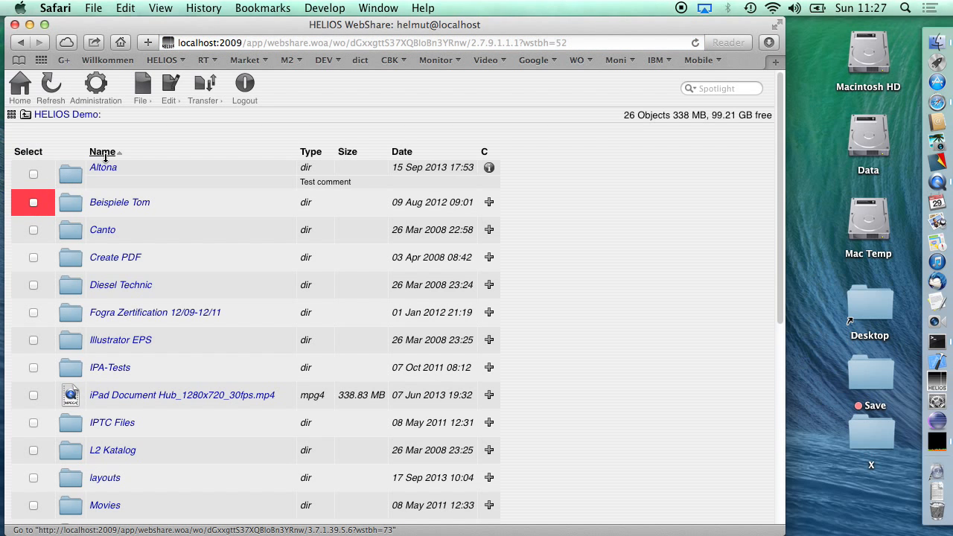
{"action": "mouse_move", "coordinate": [134, 175]}
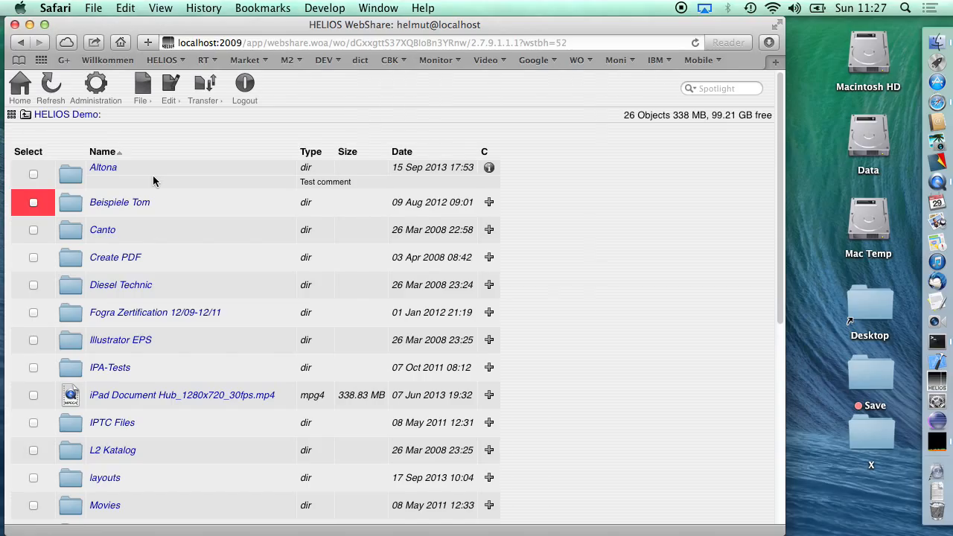
{"action": "scroll", "coordinate": [153, 175], "scroll_direction": "down", "scroll_amount": 5}
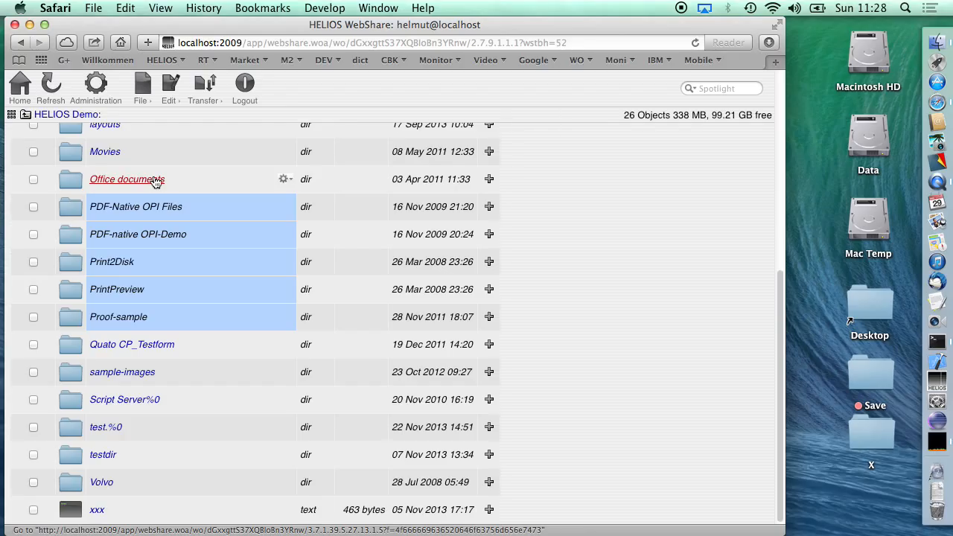
- Select the folders from PDF-Native OPI Files to Proof-sample, and switch the selection to the Volvo folder
{"action": "key", "text": "shift+Down"}
{"action": "key", "text": "shift+Down"}
{"action": "key", "text": "shift+Down"}
{"action": "key", "text": "shift+Down"}
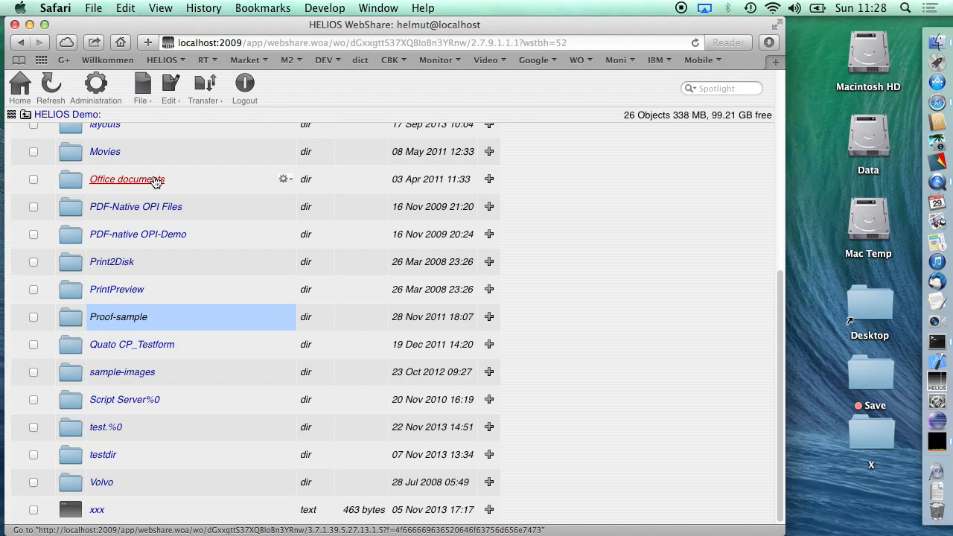
{"action": "key", "text": "v"}
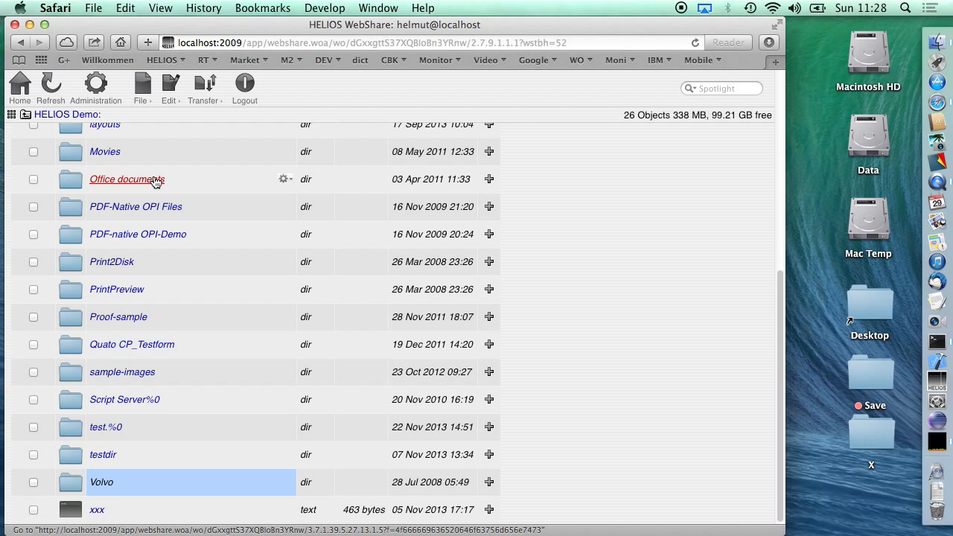
- Open the template-images%0 folder inside sample-images and look through its files
{"action": "scroll", "coordinate": [154, 180], "scroll_direction": "up", "scroll_amount": 10}
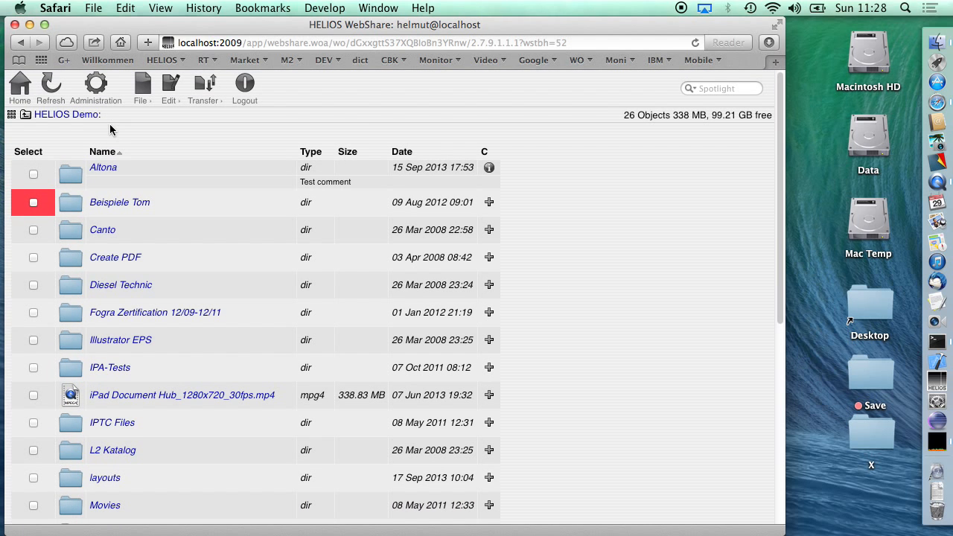
{"action": "scroll", "coordinate": [109, 129], "scroll_direction": "down", "scroll_amount": 10}
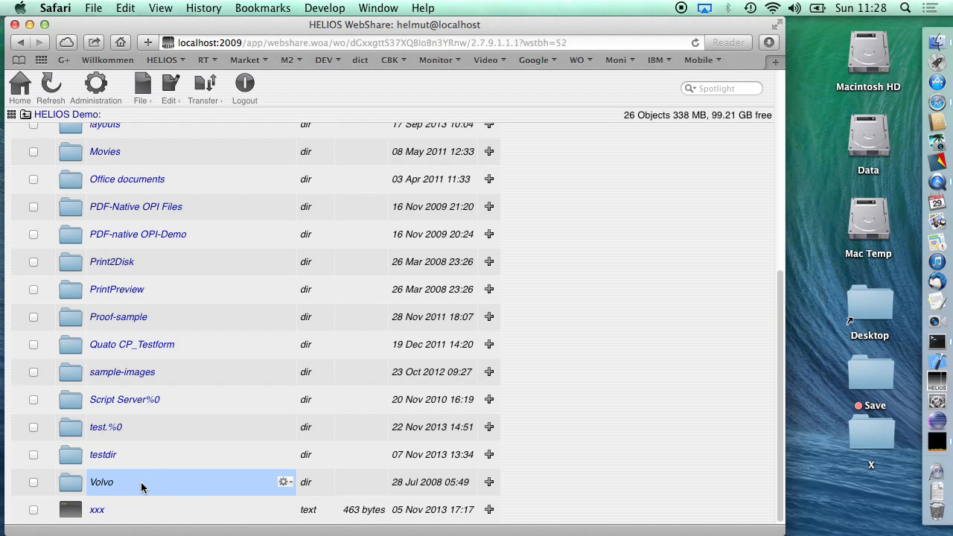
{"action": "left_click", "coordinate": [127, 369]}
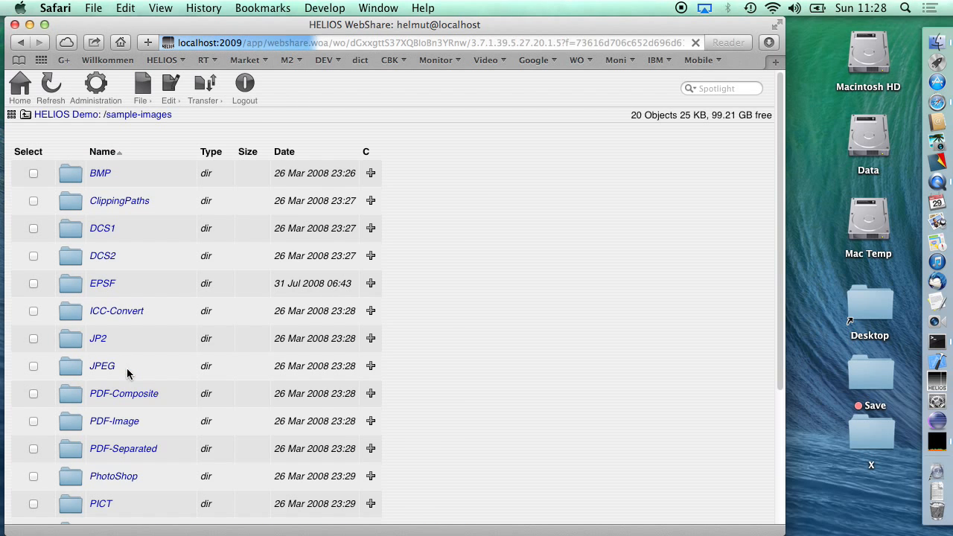
{"action": "scroll", "coordinate": [120, 369], "scroll_direction": "down", "scroll_amount": 5}
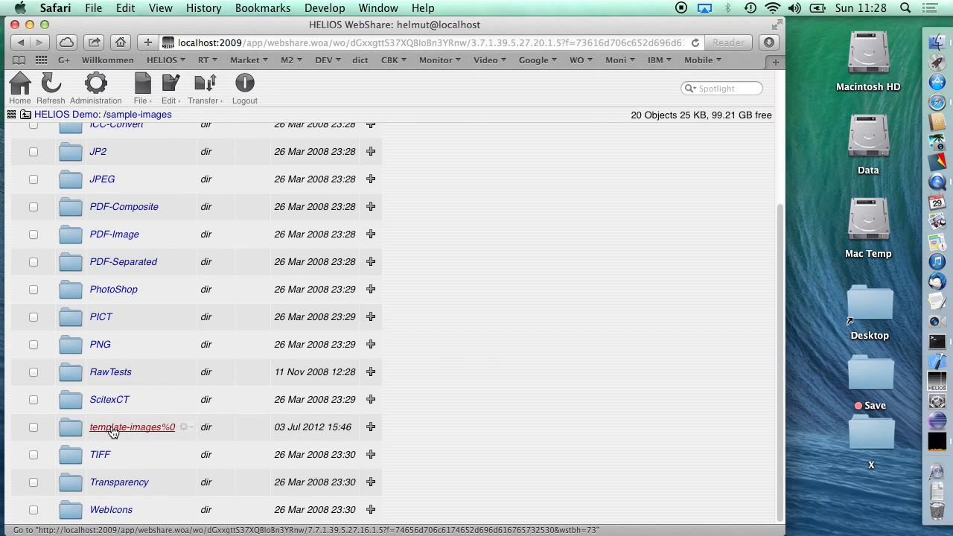
{"action": "left_click", "coordinate": [111, 428]}
{"action": "scroll", "coordinate": [116, 291], "scroll_direction": "down", "scroll_amount": 4}
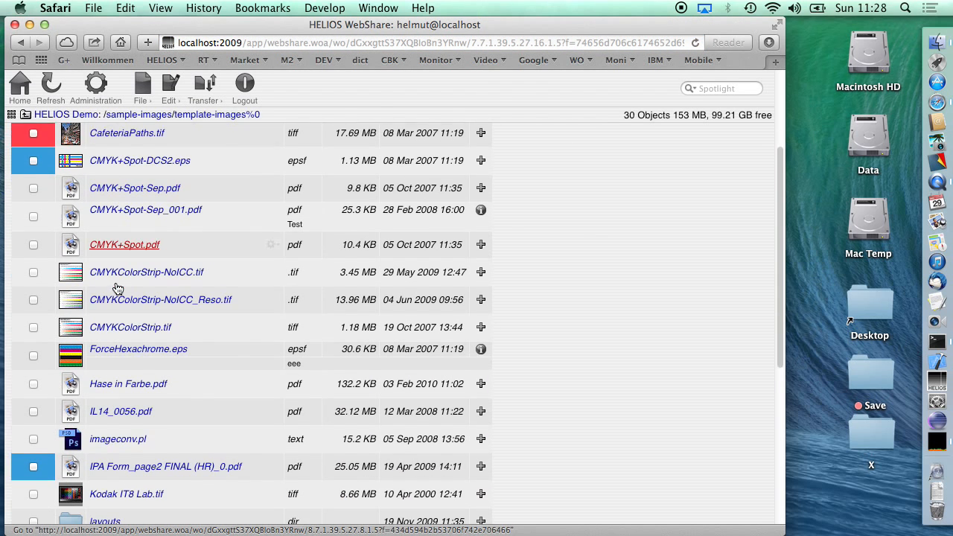
{"action": "scroll", "coordinate": [115, 289], "scroll_direction": "down", "scroll_amount": 8}
{"action": "scroll", "coordinate": [115, 287], "scroll_direction": "up", "scroll_amount": 12}
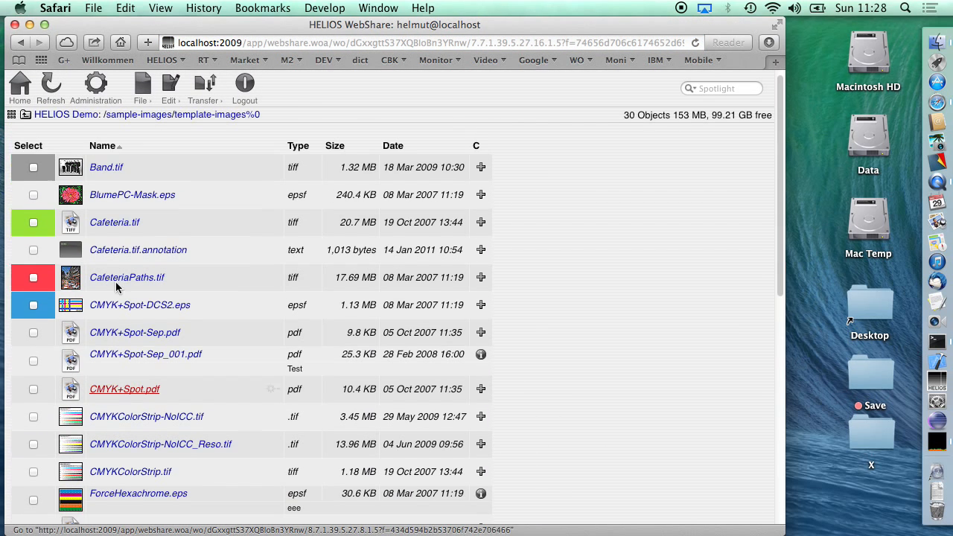
- Show the template-images%0 files as a thumbnail gallery, look through them, and return to the list view
{"action": "left_click", "coordinate": [12, 116]}
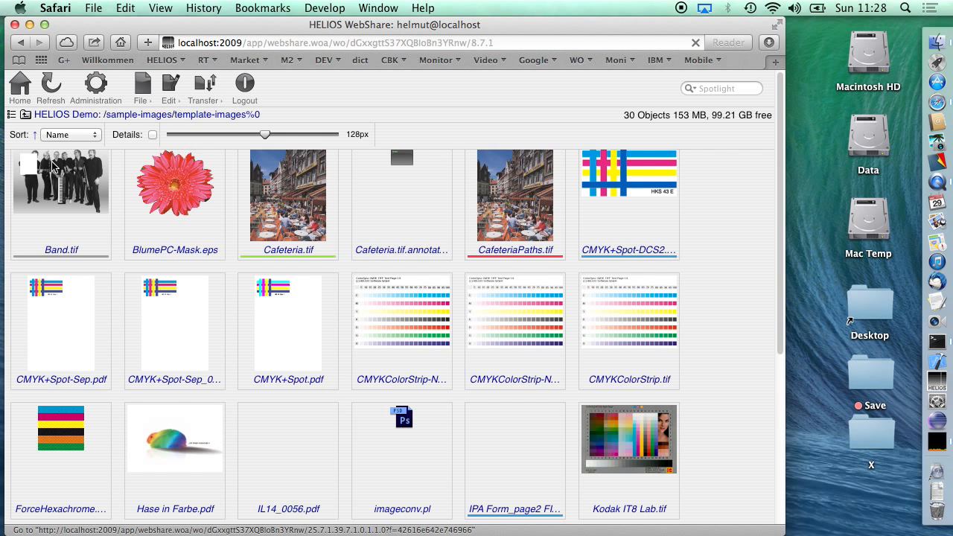
{"action": "scroll", "coordinate": [53, 167], "scroll_direction": "down", "scroll_amount": 5}
{"action": "scroll", "coordinate": [58, 253], "scroll_direction": "up", "scroll_amount": 5}
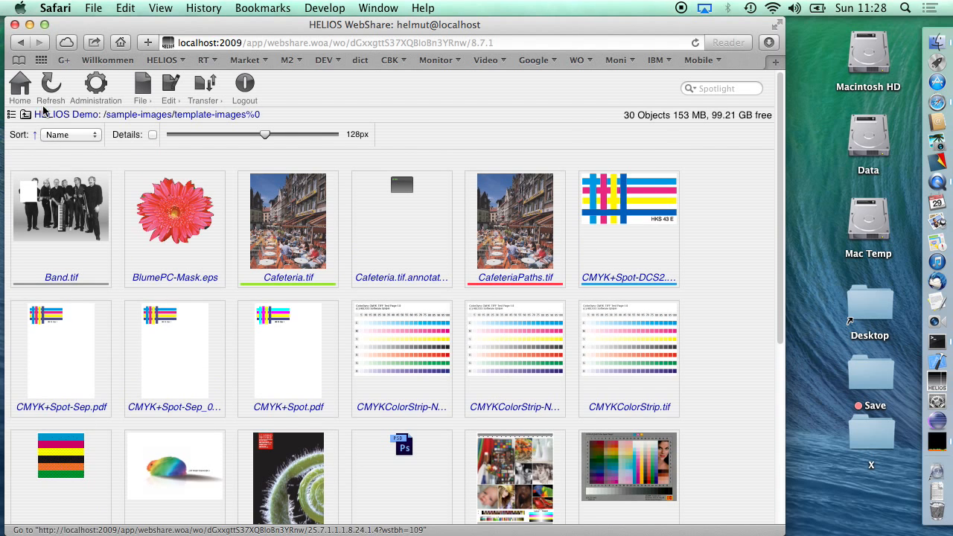
{"action": "left_click", "coordinate": [11, 115]}
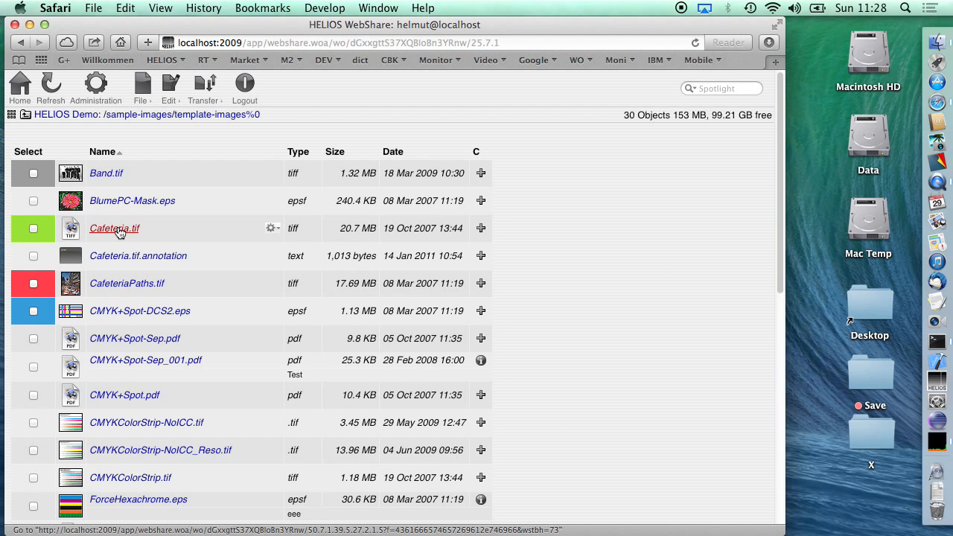
- Set the view of the template-images%0 file list to Smart
{"action": "scroll", "coordinate": [118, 231], "scroll_direction": "down", "scroll_amount": 10}
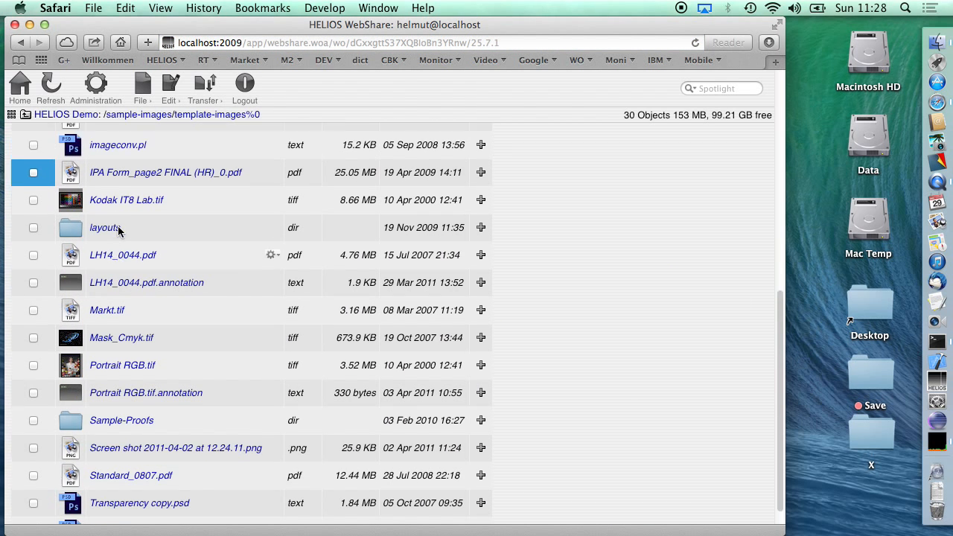
{"action": "scroll", "coordinate": [117, 231], "scroll_direction": "up", "scroll_amount": 10}
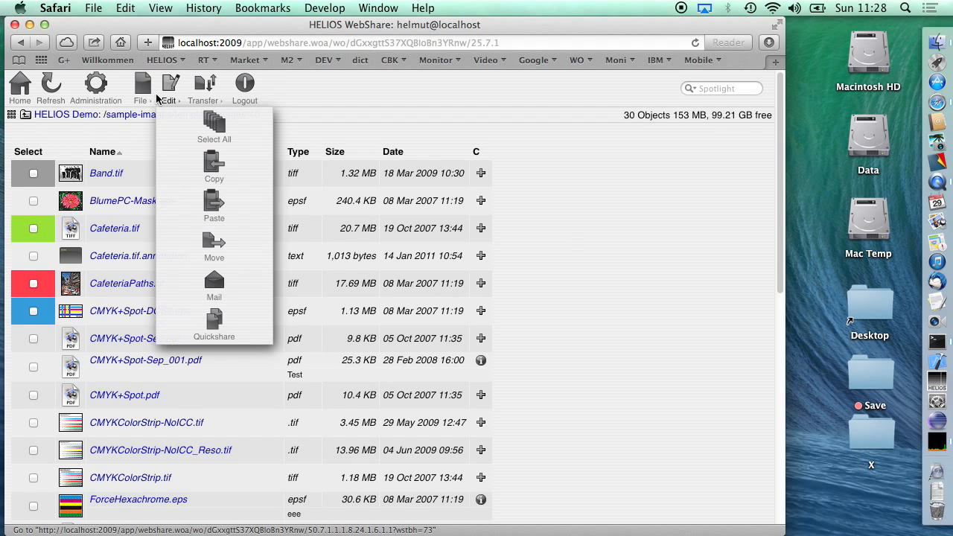
{"action": "mouse_move", "coordinate": [139, 97]}
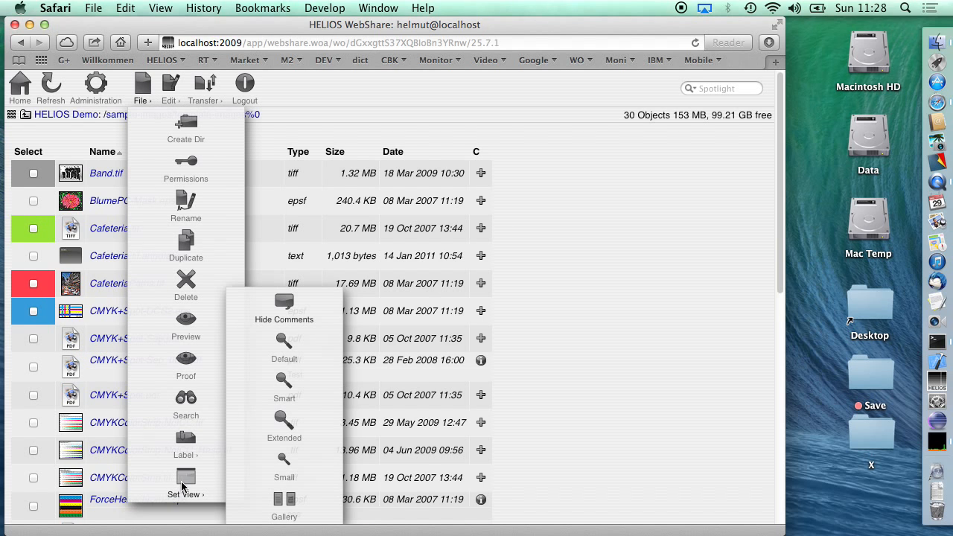
{"action": "mouse_move", "coordinate": [185, 487]}
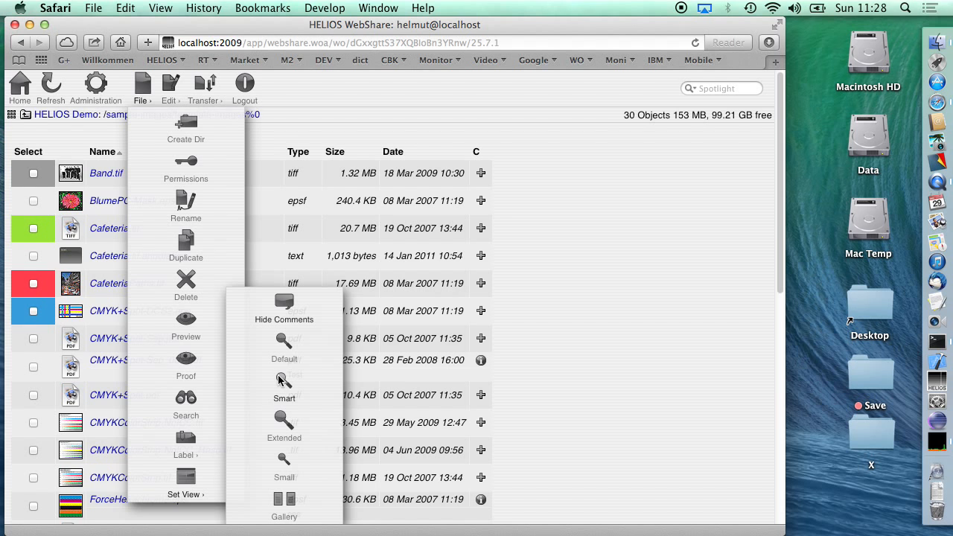
{"action": "left_click", "coordinate": [278, 376]}
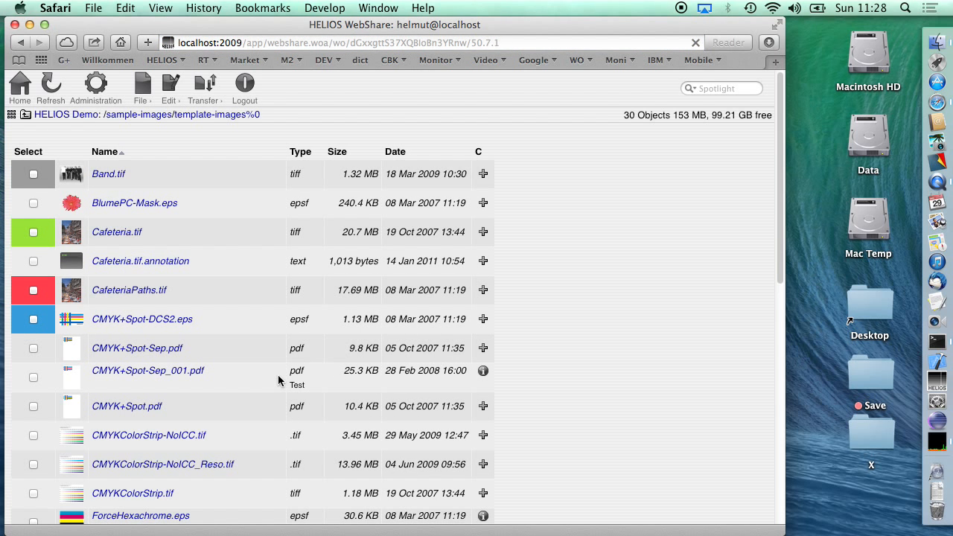
- Look through the template-images%0 file list, go up one level, and look through the sample-images folders
{"action": "scroll", "coordinate": [172, 347], "scroll_direction": "down", "scroll_amount": 5}
{"action": "scroll", "coordinate": [171, 346], "scroll_direction": "down", "scroll_amount": 5}
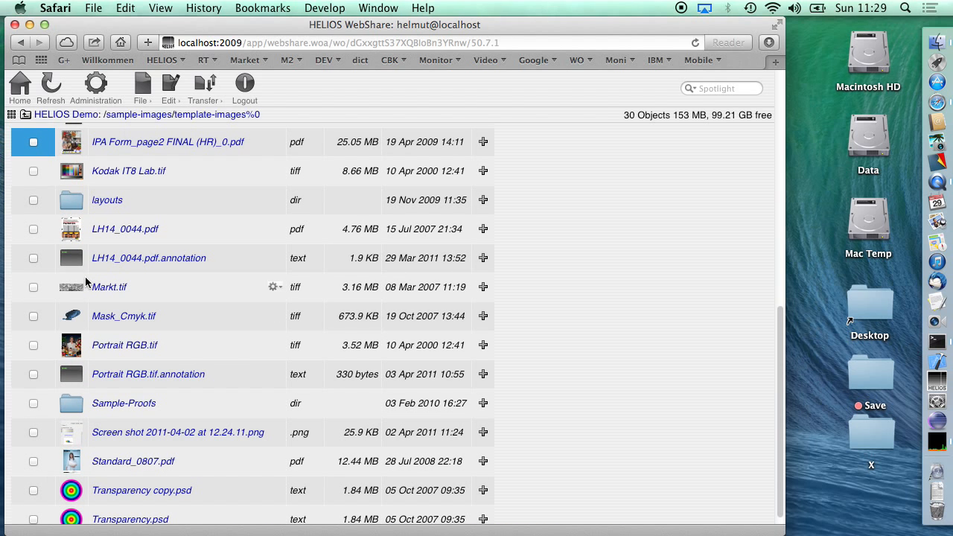
{"action": "scroll", "coordinate": [85, 282], "scroll_direction": "up", "scroll_amount": 10}
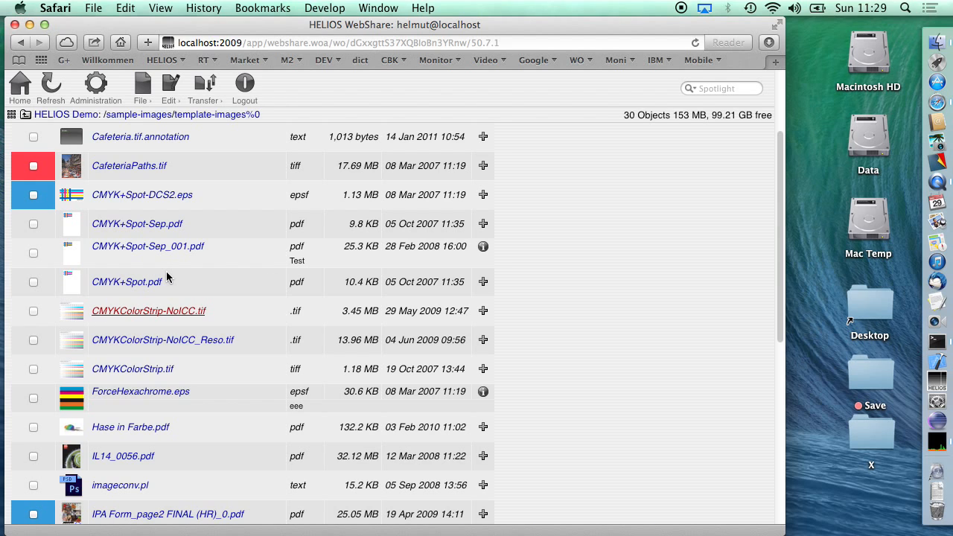
{"action": "left_click", "coordinate": [26, 118]}
{"action": "scroll", "coordinate": [147, 266], "scroll_direction": "down", "scroll_amount": 5}
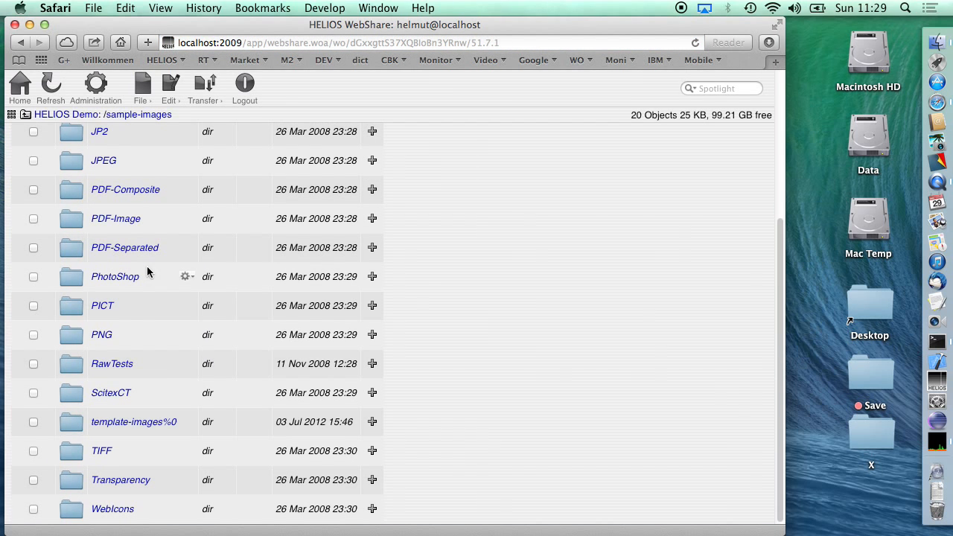
{"action": "scroll", "coordinate": [128, 415], "scroll_direction": "up", "scroll_amount": 5}
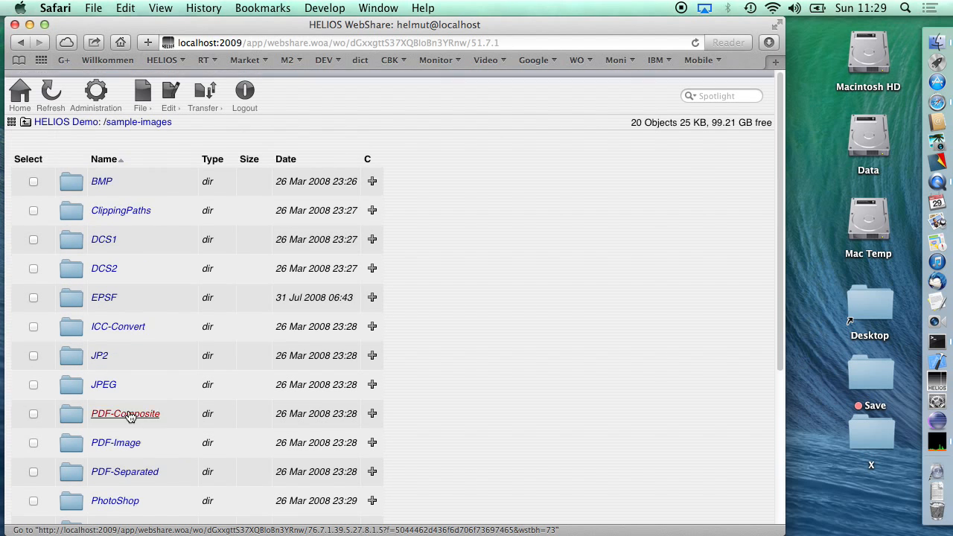
- Return to the top level of the HELIOS Demo sharepoint and open the testdir folder
{"action": "left_click", "coordinate": [71, 116]}
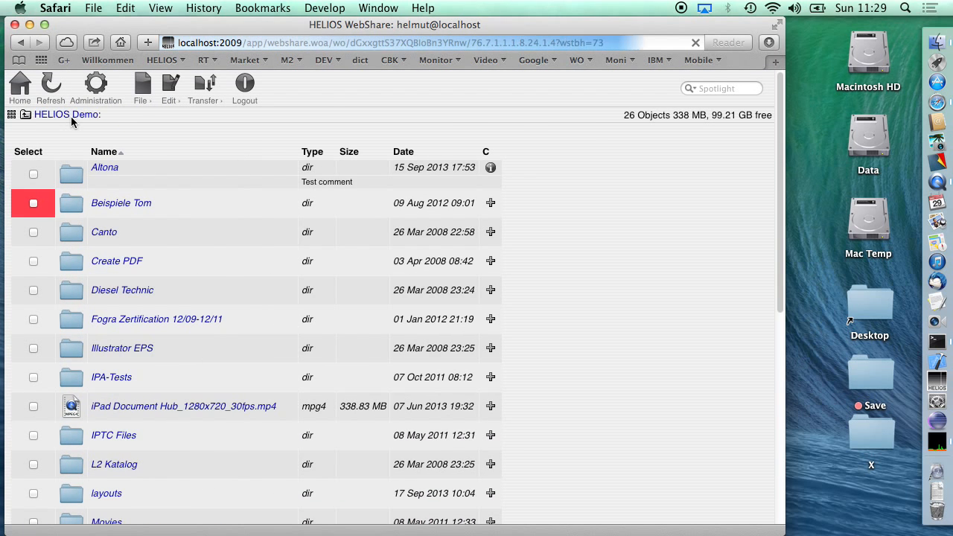
{"action": "scroll", "coordinate": [112, 228], "scroll_direction": "down", "scroll_amount": 9}
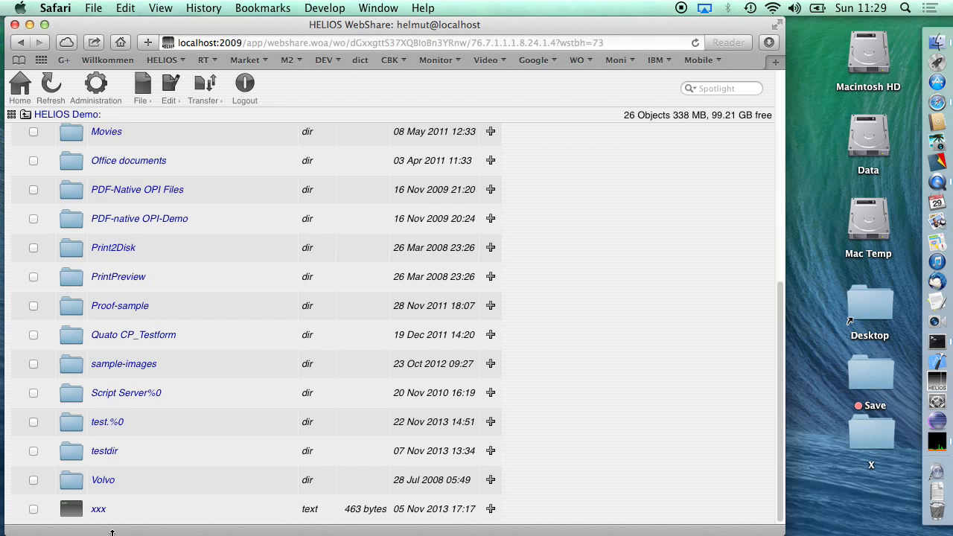
{"action": "left_click", "coordinate": [104, 451]}
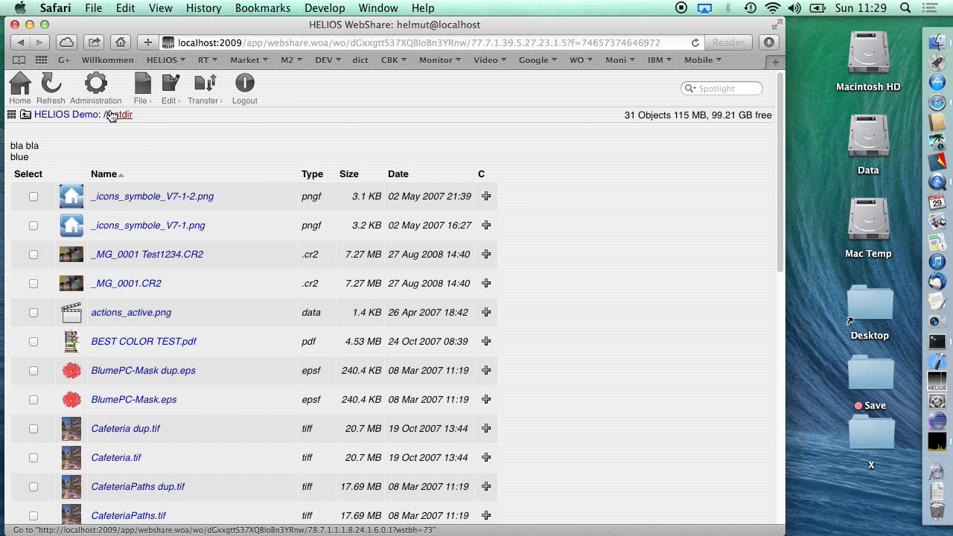
- Create a directory named Test Upload inside testdir and open it
{"action": "left_click", "coordinate": [143, 93]}
{"action": "left_click", "coordinate": [176, 123]}
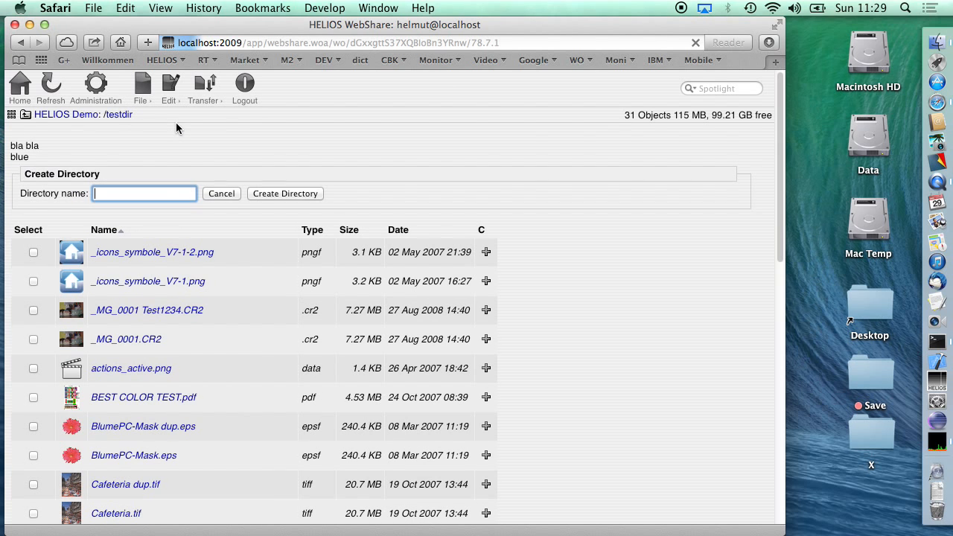
{"action": "type", "text": "Test Upload"}
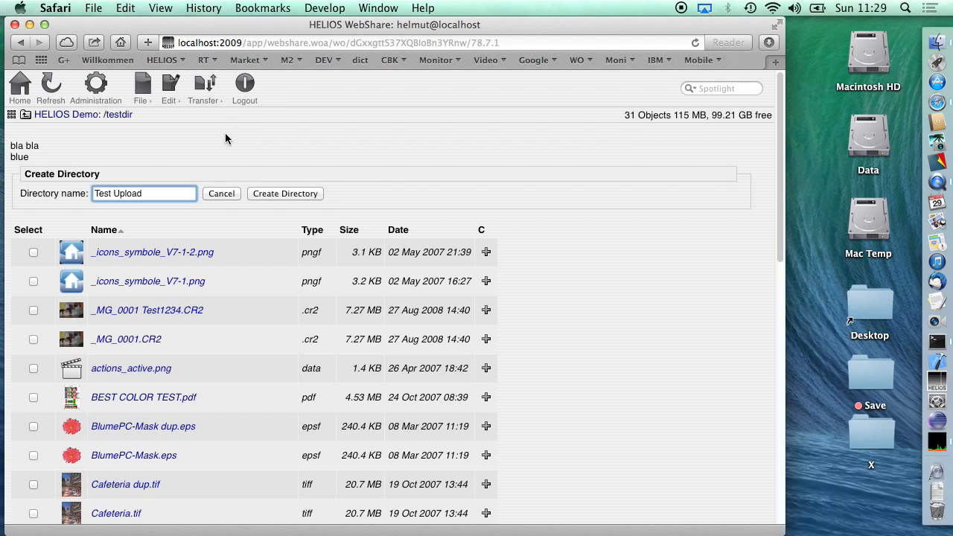
{"action": "left_click", "coordinate": [287, 194]}
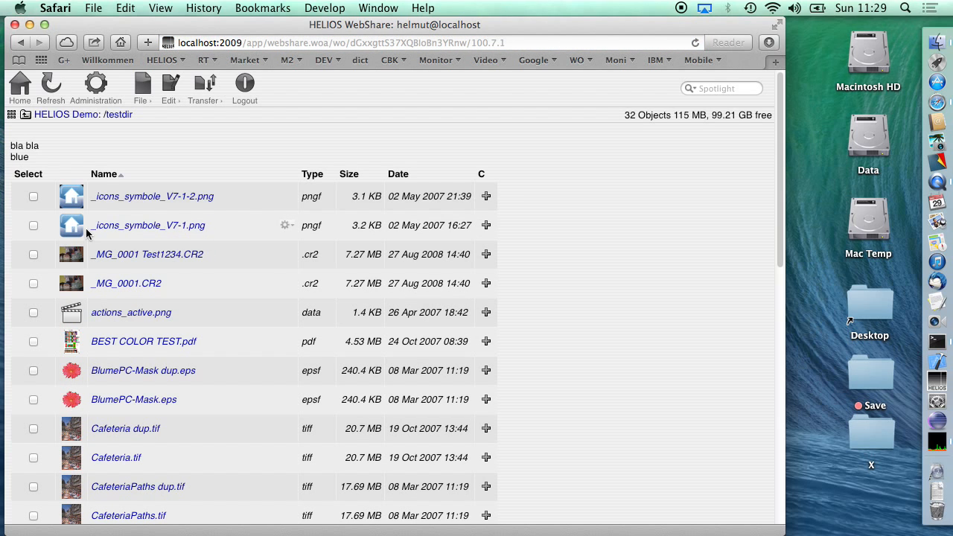
{"action": "scroll", "coordinate": [97, 227], "scroll_direction": "down", "scroll_amount": 10}
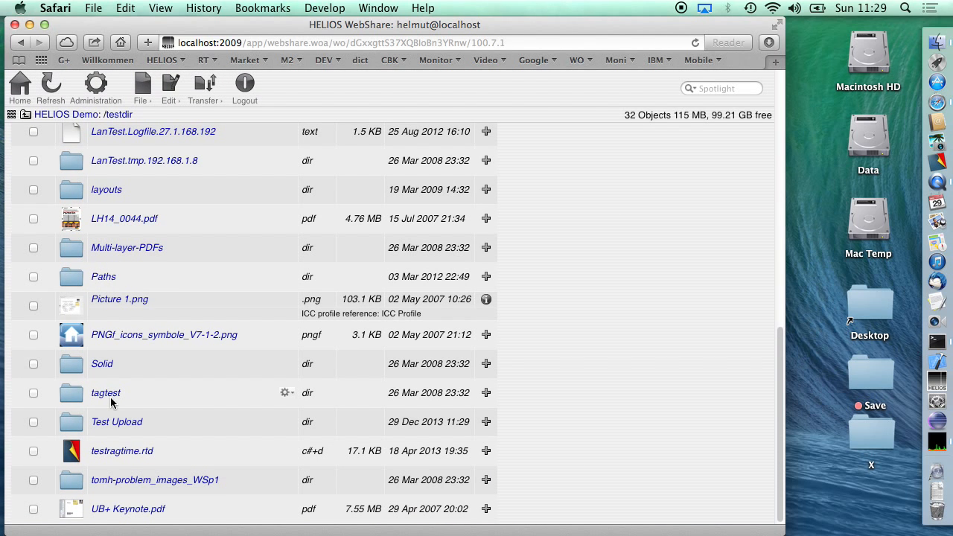
{"action": "left_click", "coordinate": [110, 422]}
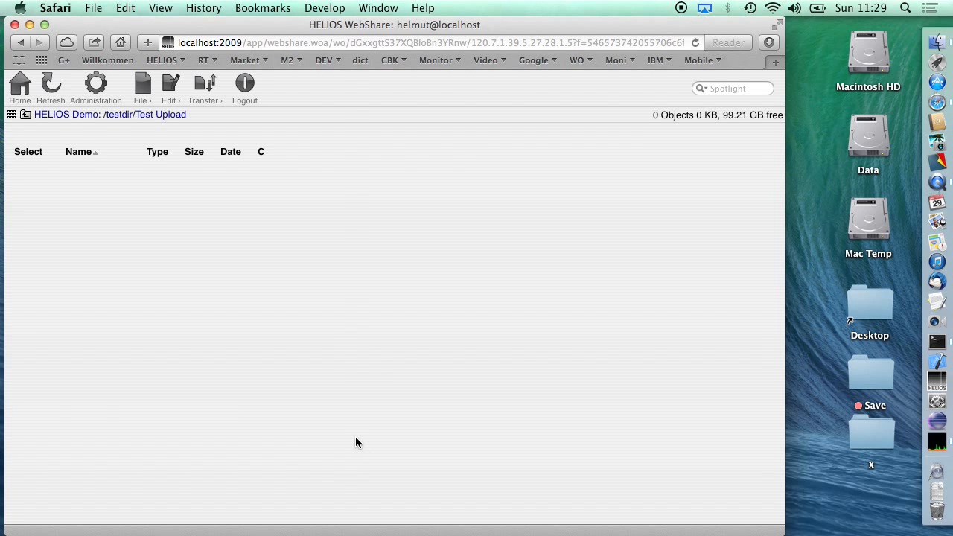
- Switch to the Finder, open the Installers folder on the Data volume, and move its window beside the WebShare file list
{"action": "double_click", "coordinate": [868, 140]}
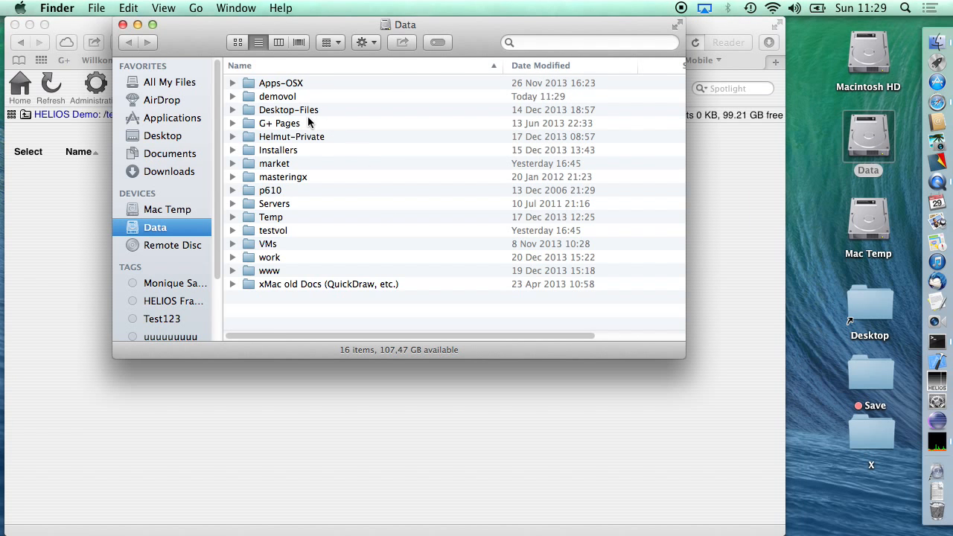
{"action": "double_click", "coordinate": [279, 152]}
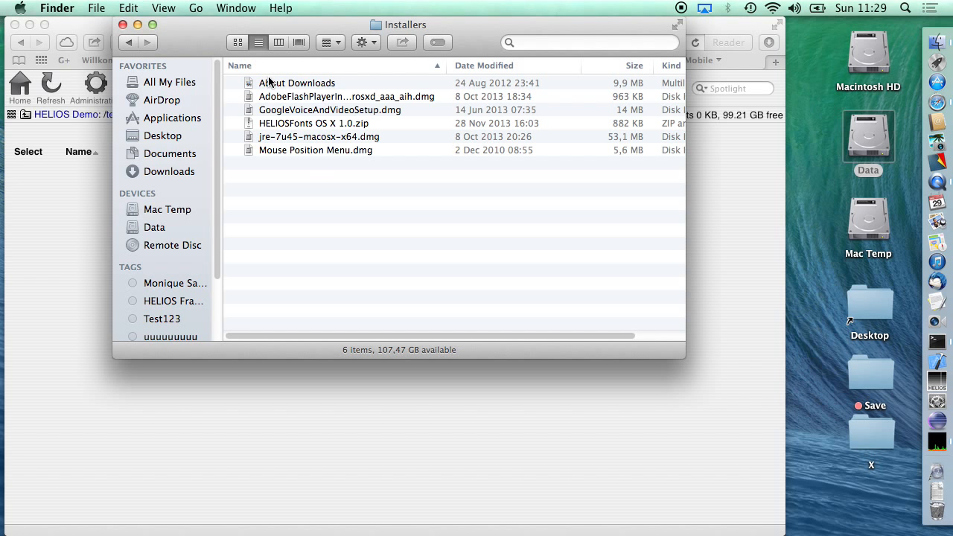
{"action": "left_click_drag", "start_coordinate": [251, 31], "coordinate": [606, 5]}
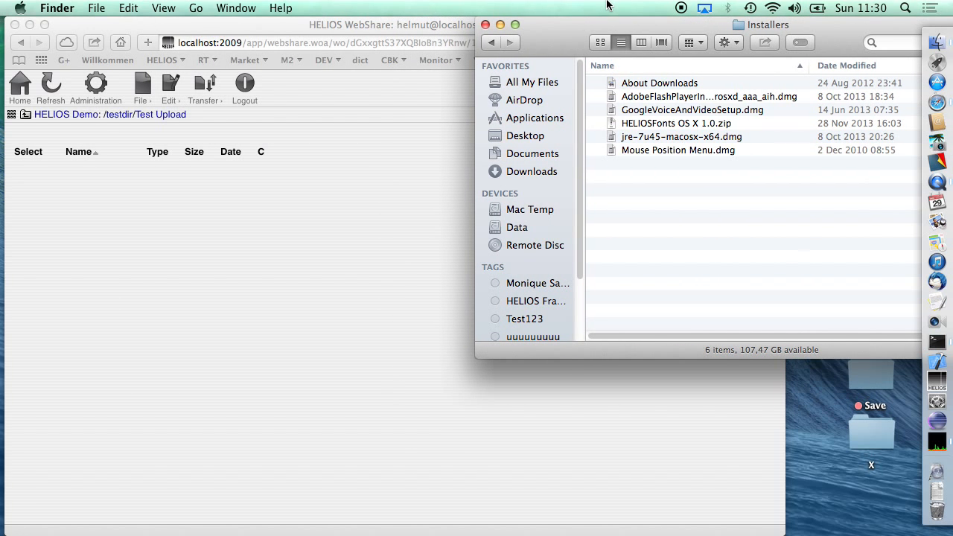
- Upload GoogleVoiceAndVideoSetup.dmg, jre-7u45-macosx-x64.dmg and Mouse Position Menu.dmg from the Installers folder into Test Upload
{"action": "left_click", "coordinate": [614, 137]}
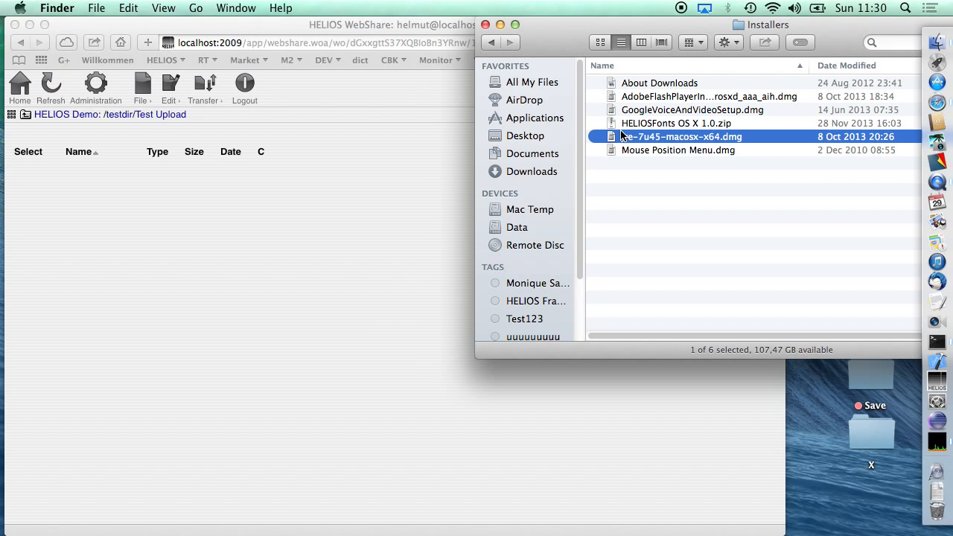
{"action": "left_click", "coordinate": [629, 128]}
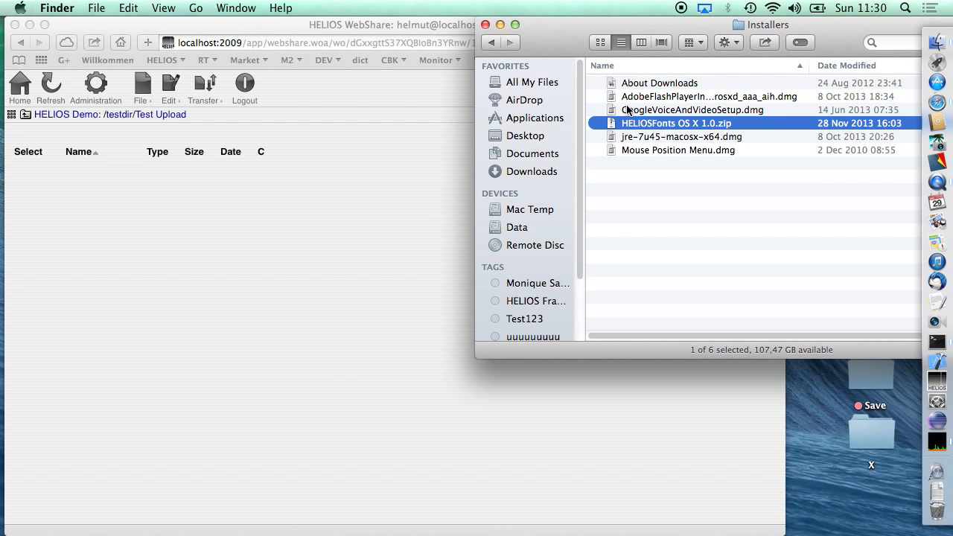
{"action": "left_click", "coordinate": [627, 111]}
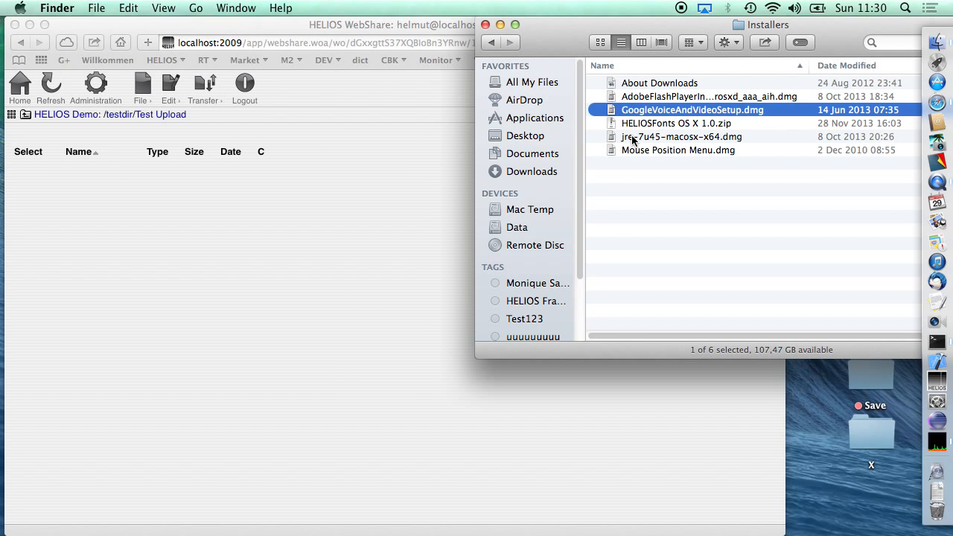
{"action": "left_click", "coordinate": [631, 139], "text": "super"}
{"action": "left_click", "coordinate": [631, 150], "text": "super"}
{"action": "left_click_drag", "start_coordinate": [631, 150], "coordinate": [98, 317]}
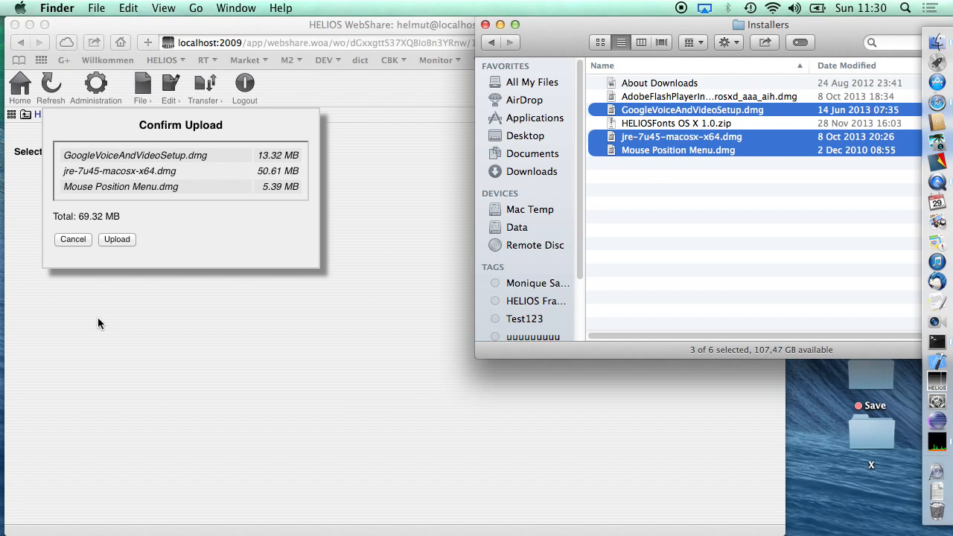
{"action": "left_click", "coordinate": [119, 238]}
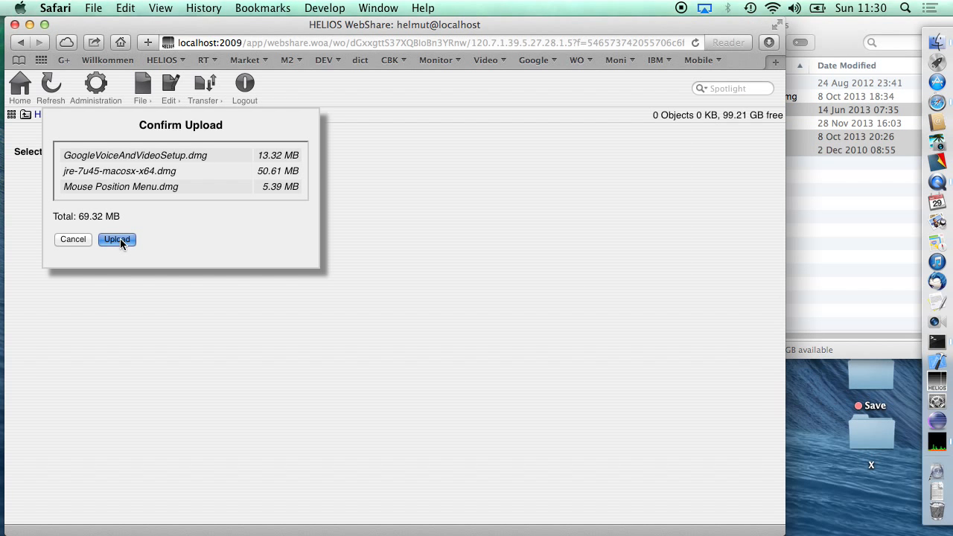
{"action": "left_click", "coordinate": [117, 239]}
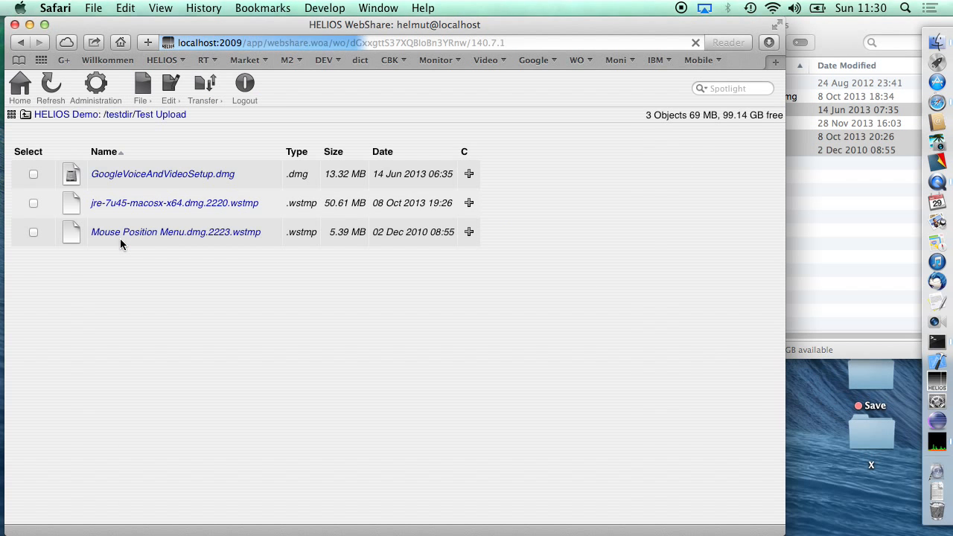
- Bring the upload progress window to the front and close it to cancel the running uploads
{"action": "left_click", "coordinate": [378, 7]}
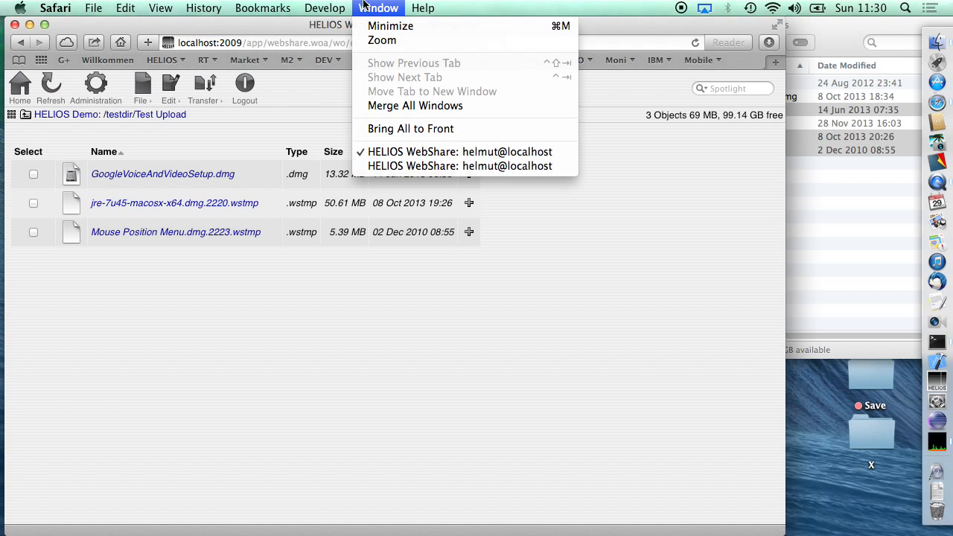
{"action": "left_click", "coordinate": [372, 165]}
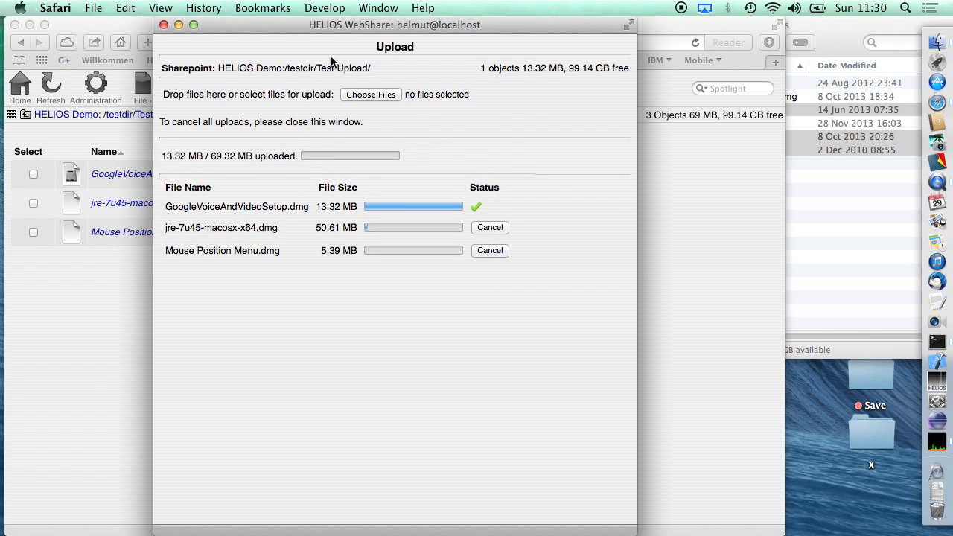
{"action": "left_click", "coordinate": [163, 24]}
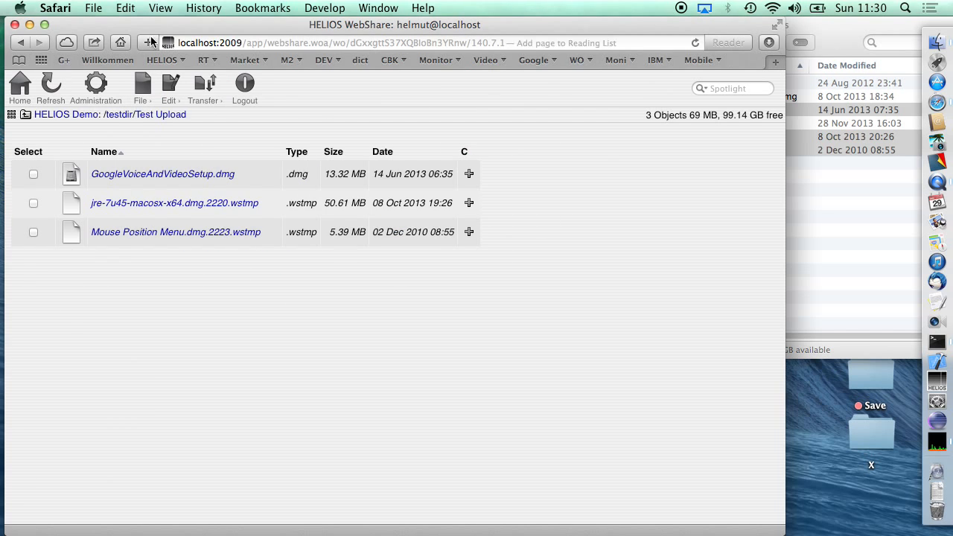
- Select all files in the Test Upload folder and delete them, confirming the removal
{"action": "left_click", "coordinate": [140, 93]}
{"action": "left_click", "coordinate": [169, 90]}
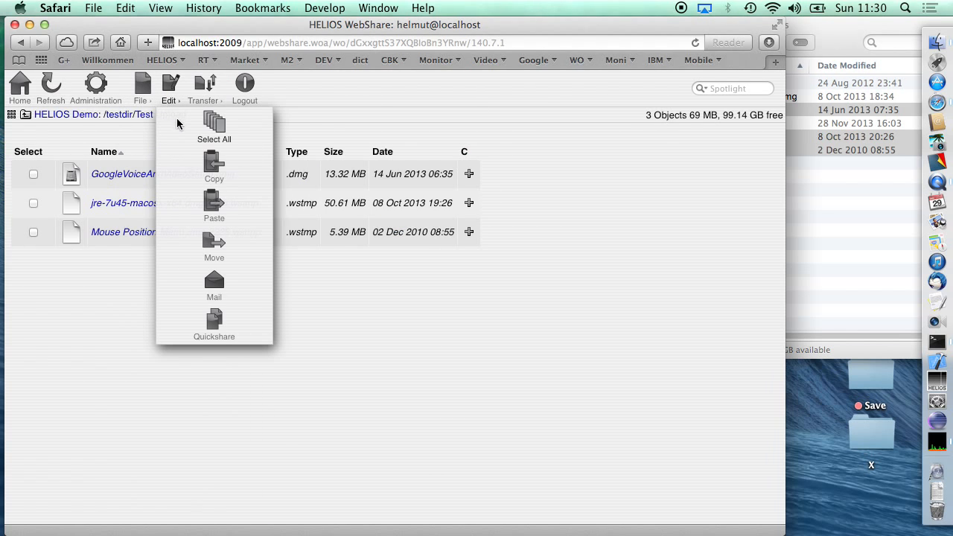
{"action": "left_click", "coordinate": [207, 138]}
{"action": "left_click", "coordinate": [141, 91]}
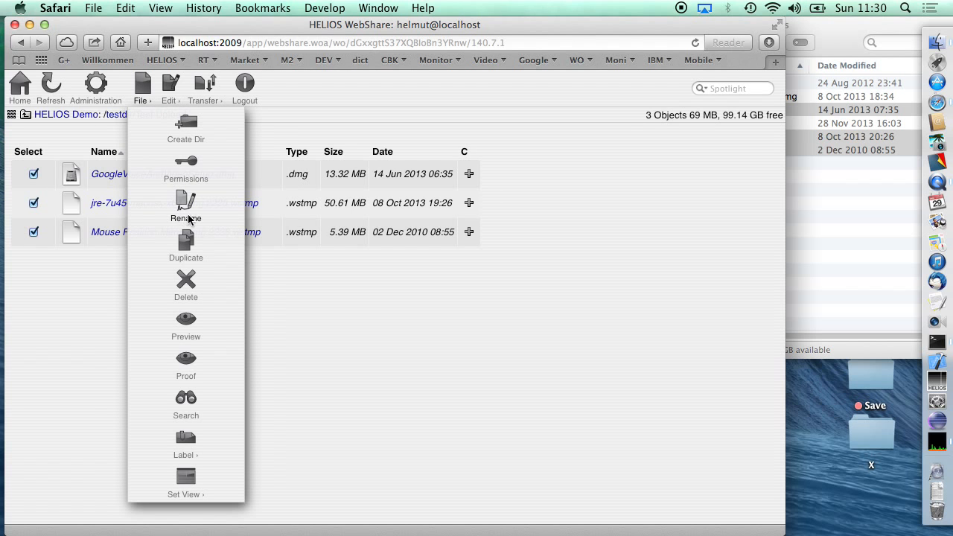
{"action": "left_click", "coordinate": [186, 292]}
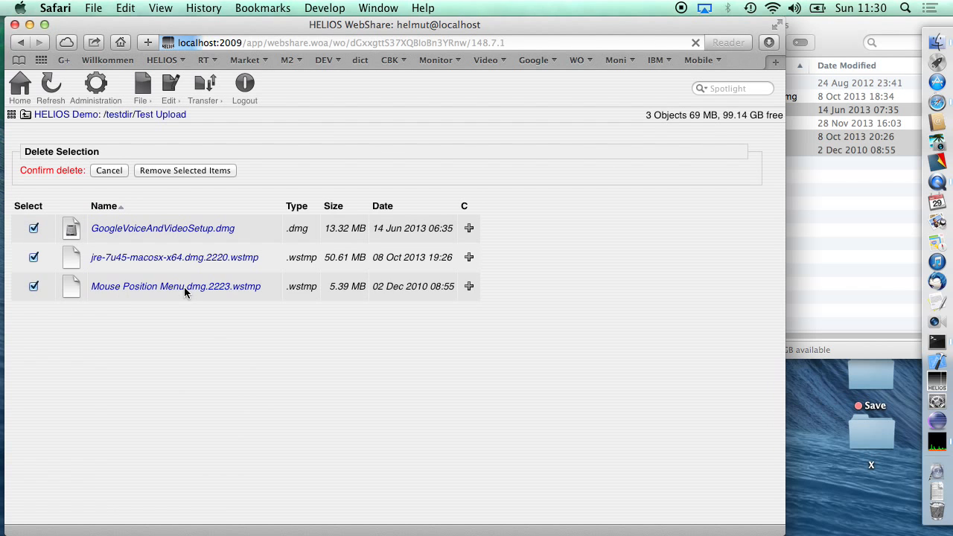
{"action": "left_click", "coordinate": [188, 170]}
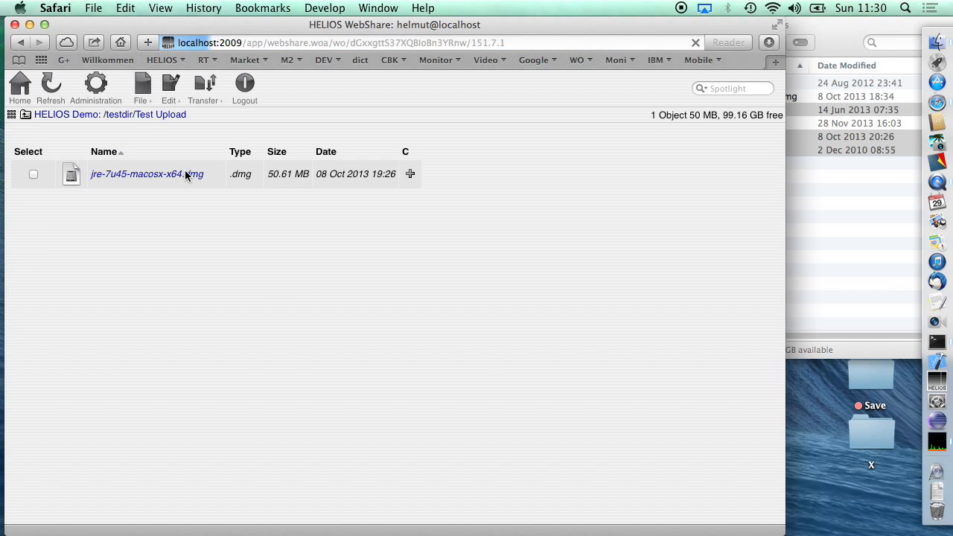
- Delete the remaining jre-7u45-macosx-x64.dmg from the Test Upload folder
{"action": "left_click", "coordinate": [33, 175]}
{"action": "left_click", "coordinate": [141, 90]}
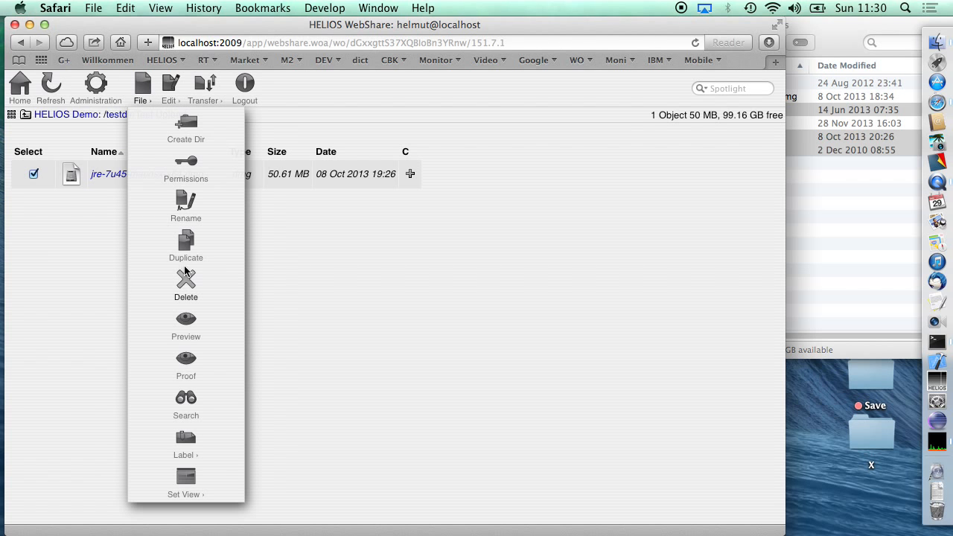
{"action": "left_click", "coordinate": [186, 290]}
{"action": "left_click", "coordinate": [169, 169]}
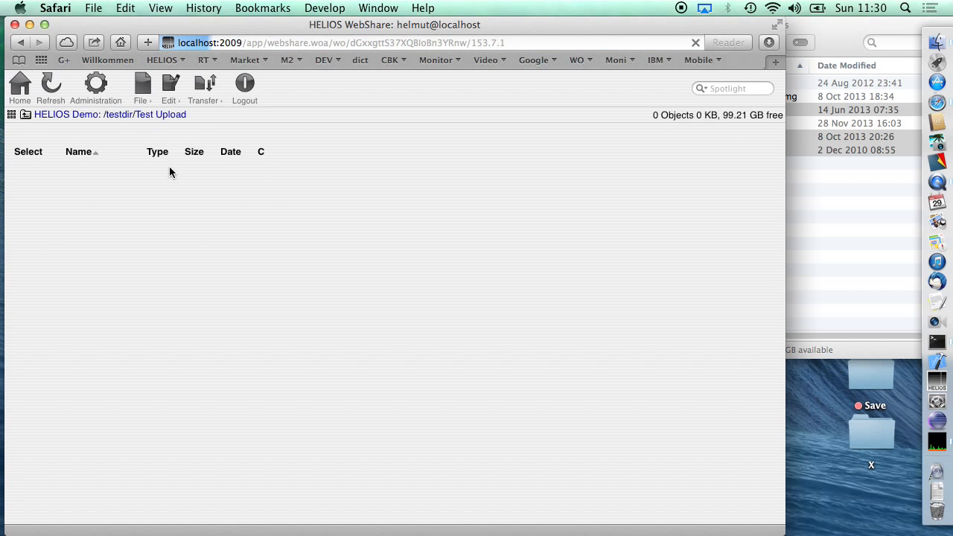
- Upload GoogleVoiceAndVideoSetup.dmg, jre-7u45-macosx-x64.dmg and Mouse Position Menu.dmg into the emptied Test Upload folder again
{"action": "left_click", "coordinate": [793, 220]}
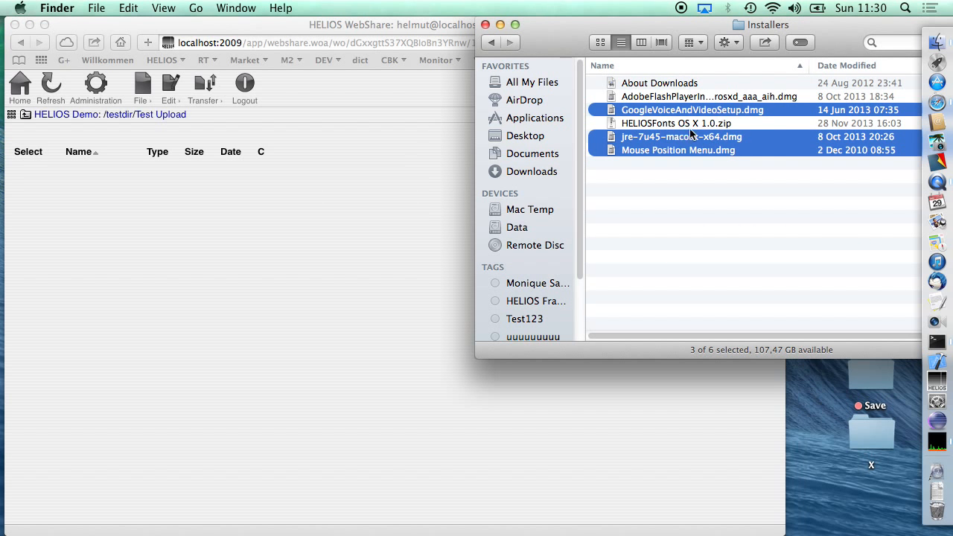
{"action": "left_click_drag", "start_coordinate": [660, 151], "coordinate": [95, 249]}
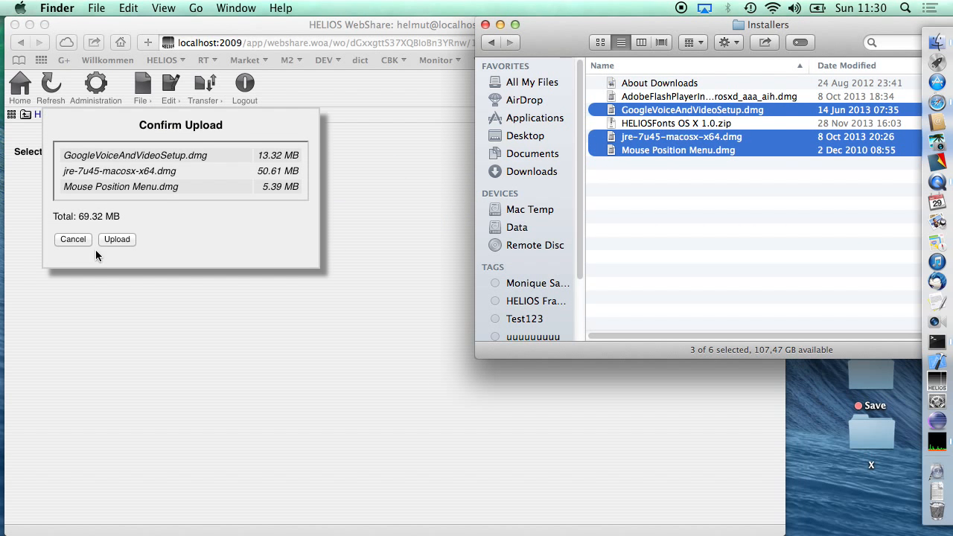
{"action": "left_click", "coordinate": [117, 242]}
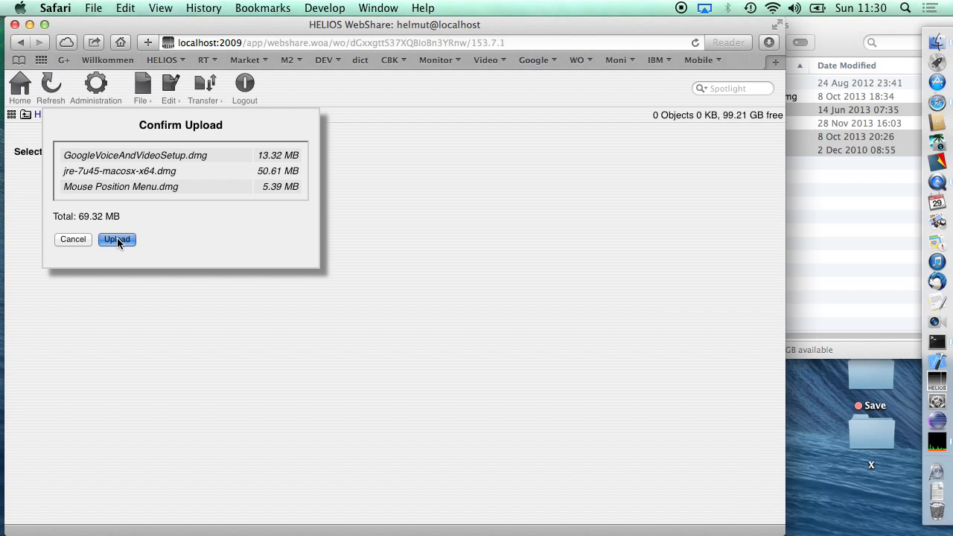
{"action": "left_click", "coordinate": [117, 238]}
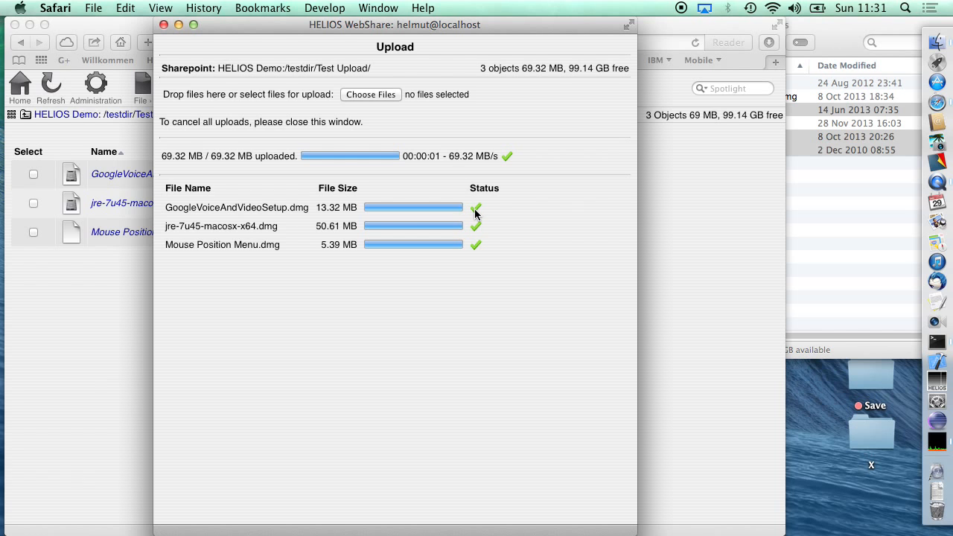
- Upload AdobeFlashPlayerInstaller_11_ltrosxd_aaa_aih.dmg from the Installers folder to the Test Upload folder and close the upload window
{"action": "left_click", "coordinate": [763, 151]}
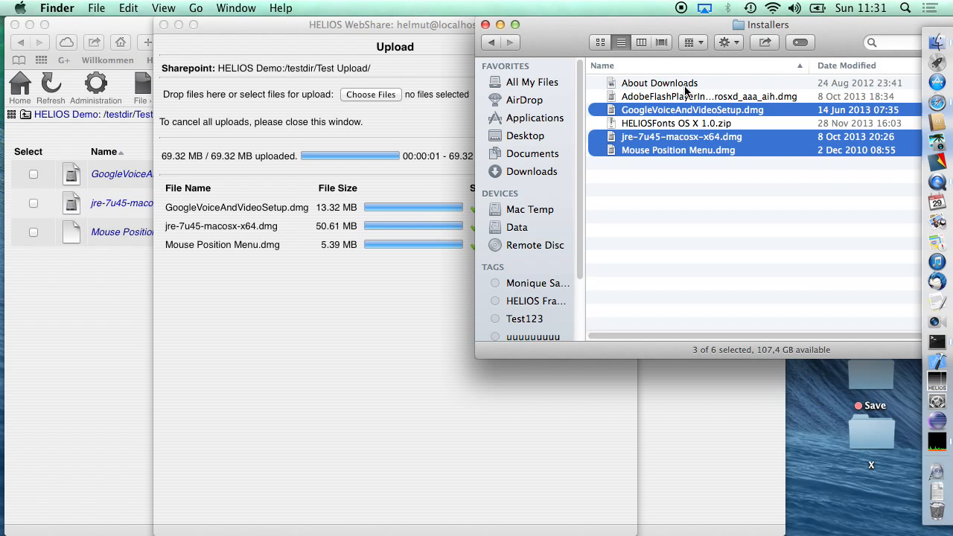
{"action": "left_click_drag", "start_coordinate": [689, 96], "coordinate": [381, 329]}
{"action": "left_click", "coordinate": [315, 371]}
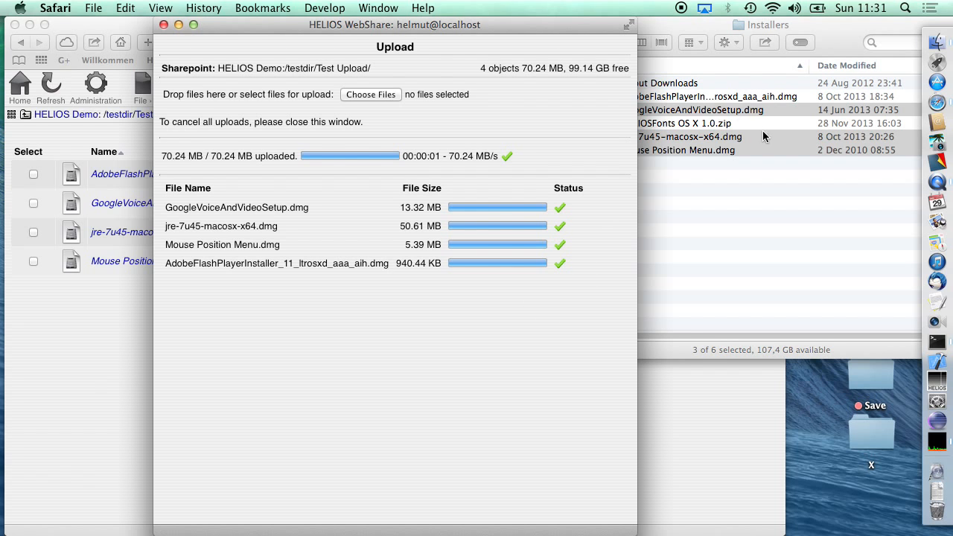
{"action": "left_click", "coordinate": [728, 190]}
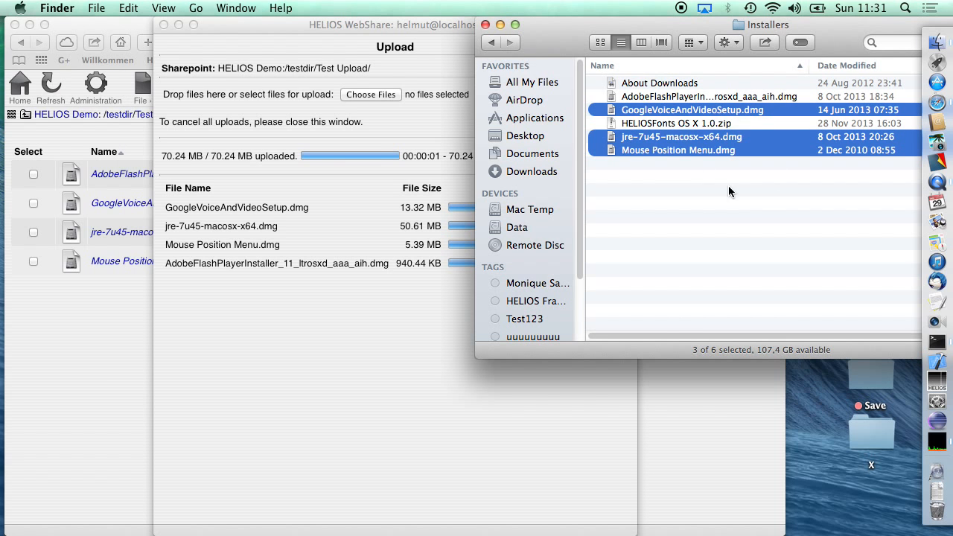
{"action": "left_click", "coordinate": [407, 363]}
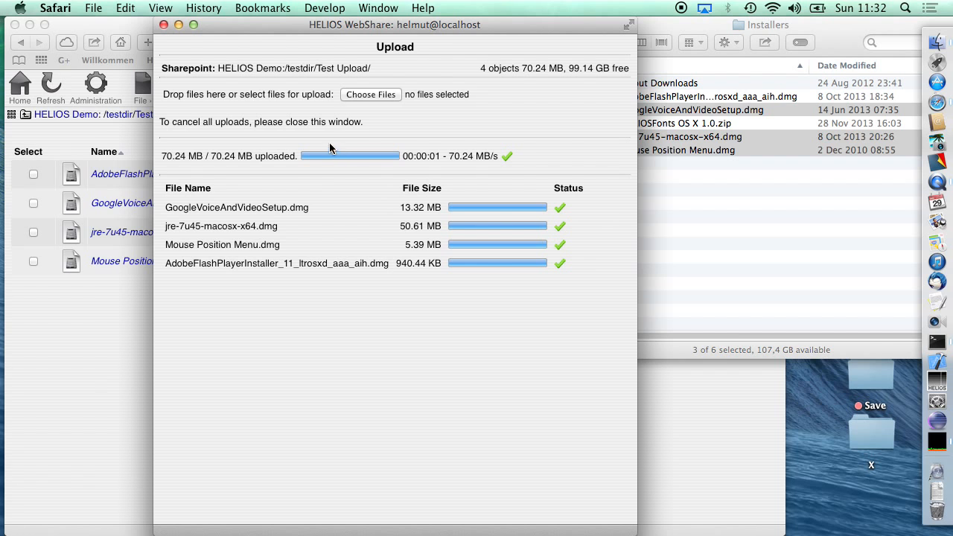
{"action": "left_click", "coordinate": [164, 25]}
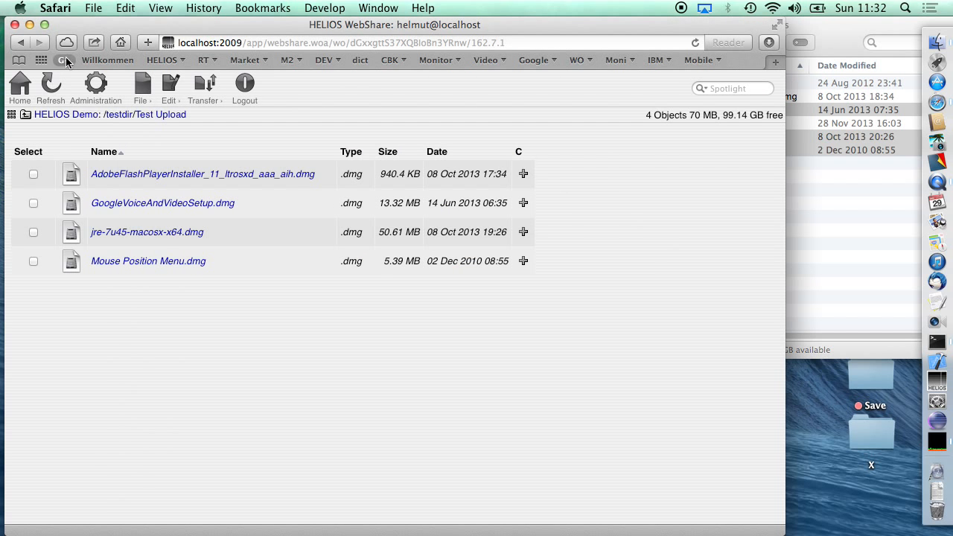
- Return to the sharepoint overview, open HELIOS Demo and try to Quickshare the Altona and Beispiele Tom folders
{"action": "left_click", "coordinate": [20, 86]}
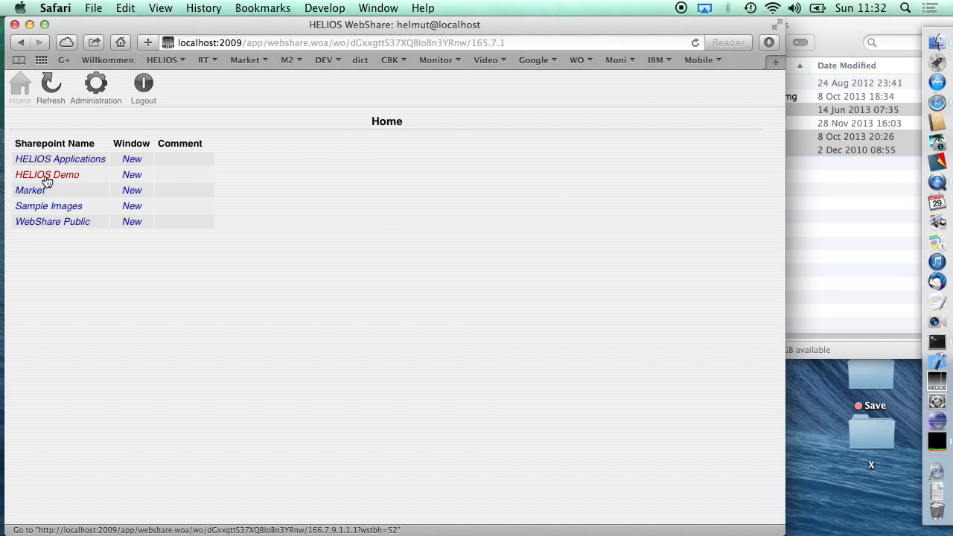
{"action": "left_click", "coordinate": [46, 176]}
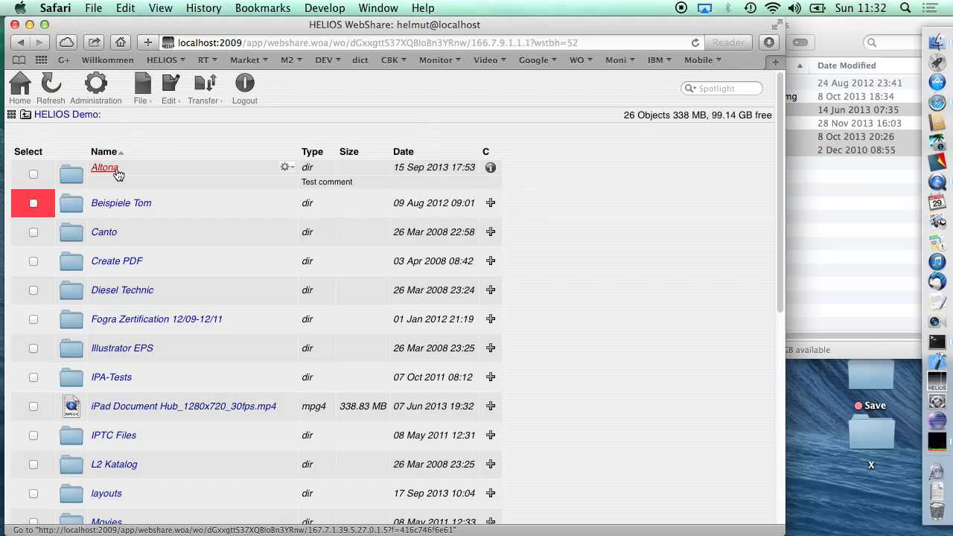
{"action": "left_click", "coordinate": [33, 173]}
{"action": "left_click", "coordinate": [34, 203]}
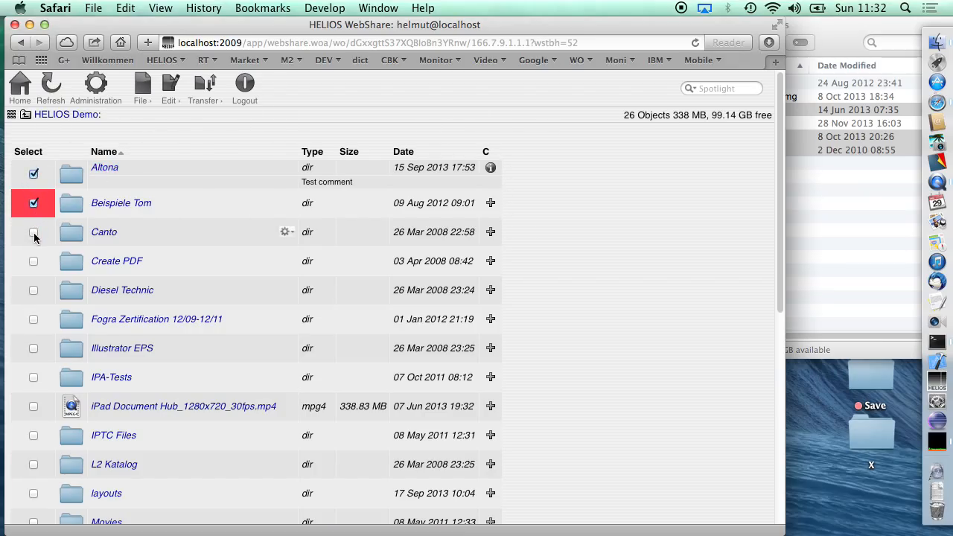
{"action": "left_click", "coordinate": [33, 232]}
{"action": "left_click", "coordinate": [33, 234]}
{"action": "left_click", "coordinate": [170, 86]}
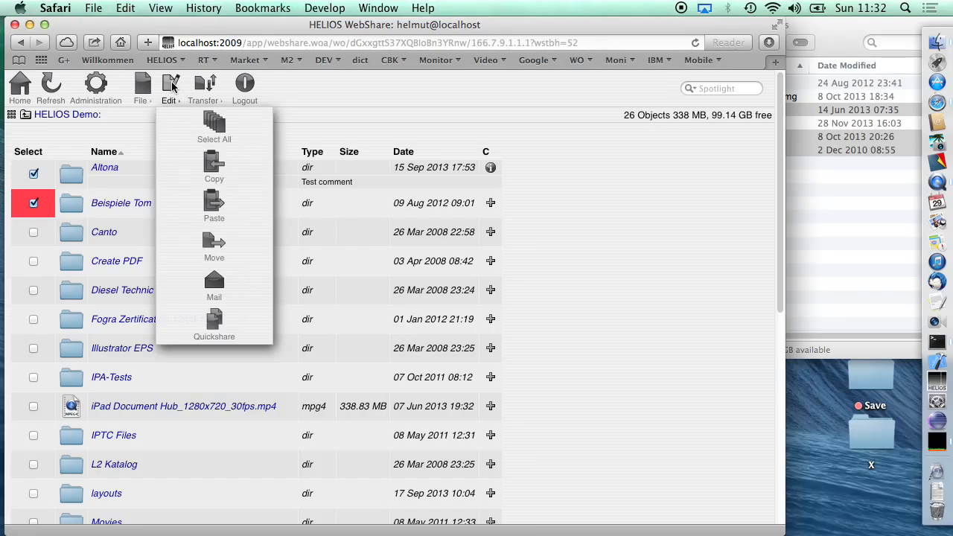
{"action": "left_click", "coordinate": [215, 317]}
- Open the HELIOS Demo entry in Sharepoint Administration to check its Allow Quickshares permission
{"action": "left_click", "coordinate": [92, 85]}
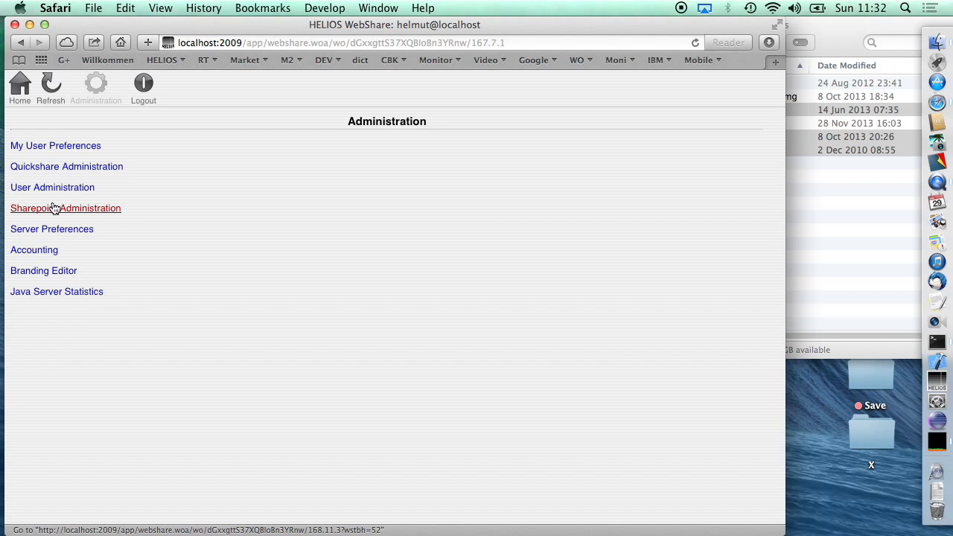
{"action": "left_click", "coordinate": [51, 208]}
{"action": "scroll", "coordinate": [76, 511], "scroll_direction": "down", "scroll_amount": 3}
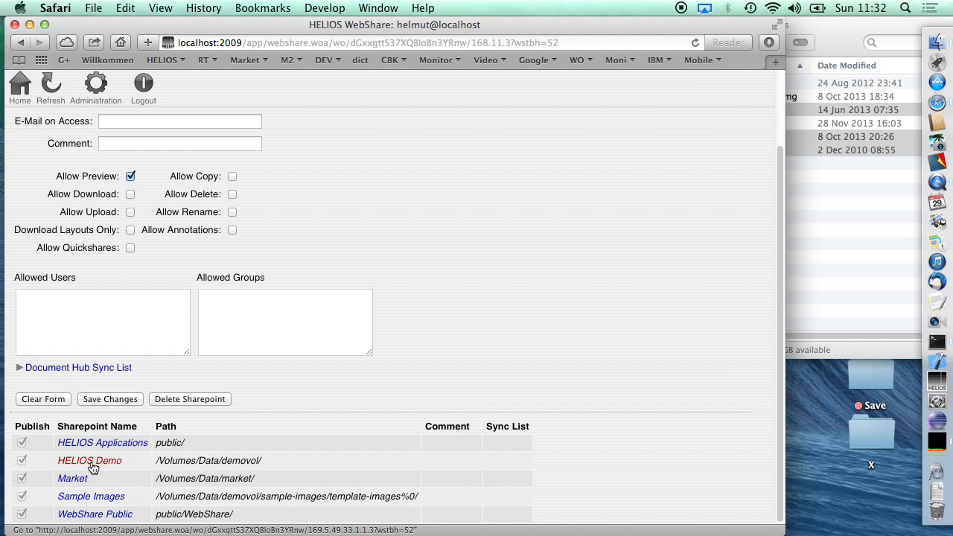
{"action": "left_click", "coordinate": [67, 462]}
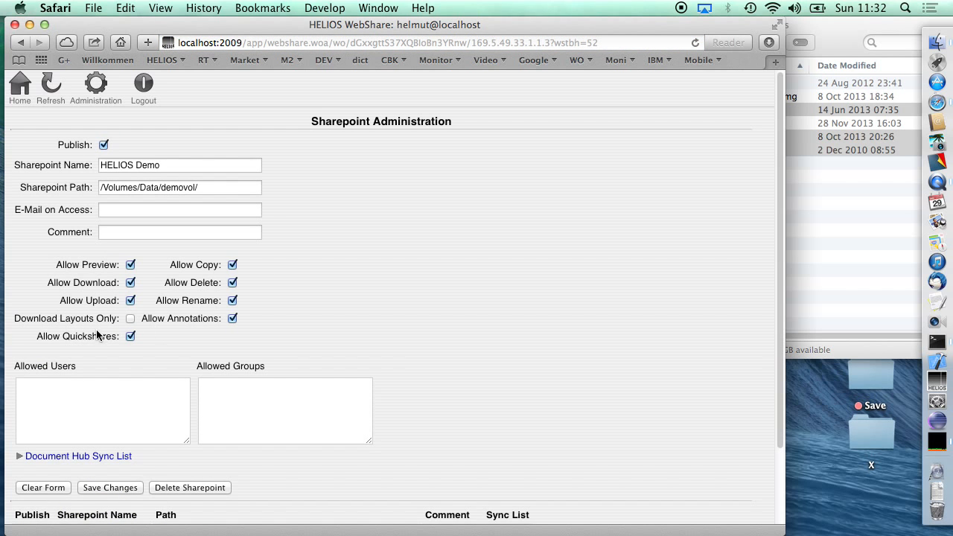
- Examine the Allow Quickshares option in the Server Preferences and leave the page without saving
{"action": "left_click", "coordinate": [91, 86]}
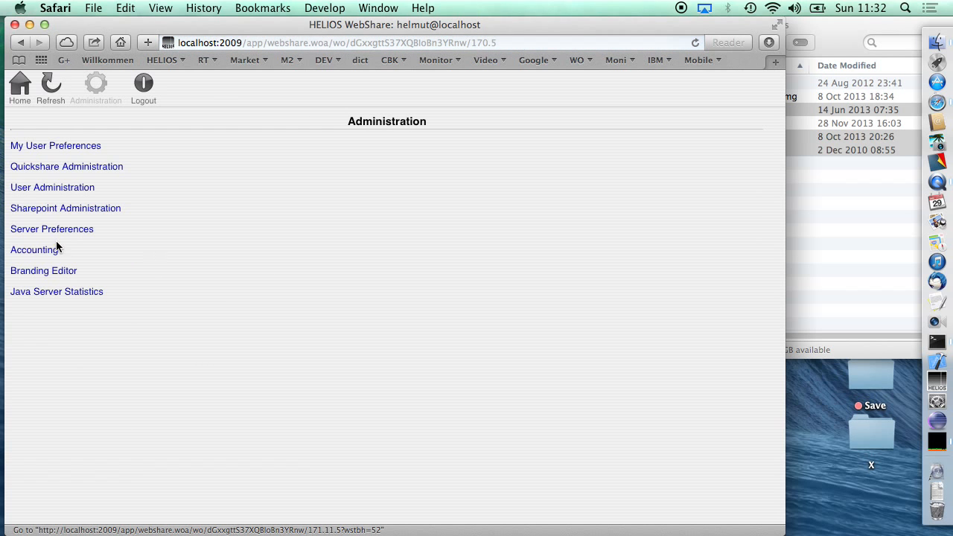
{"action": "left_click", "coordinate": [58, 230]}
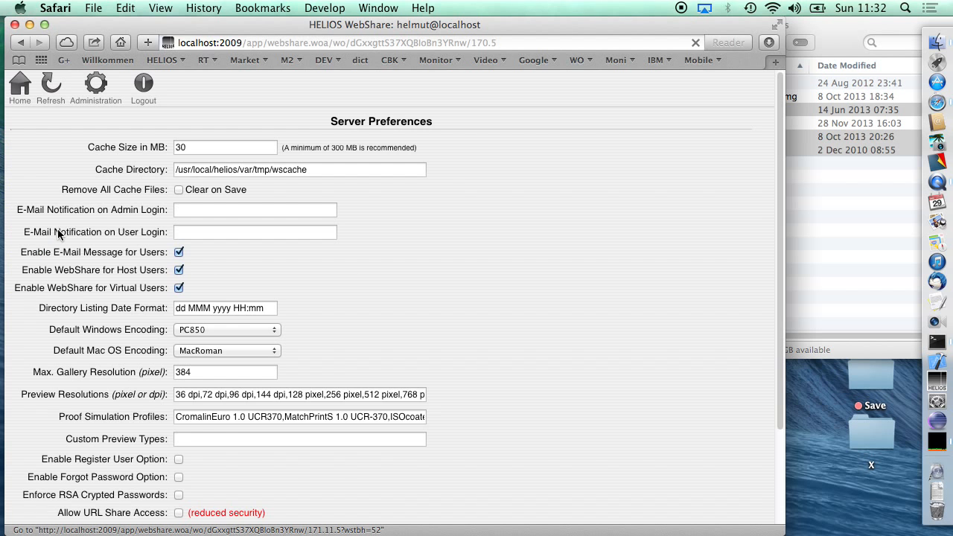
{"action": "scroll", "coordinate": [181, 355], "scroll_direction": "down", "scroll_amount": 3}
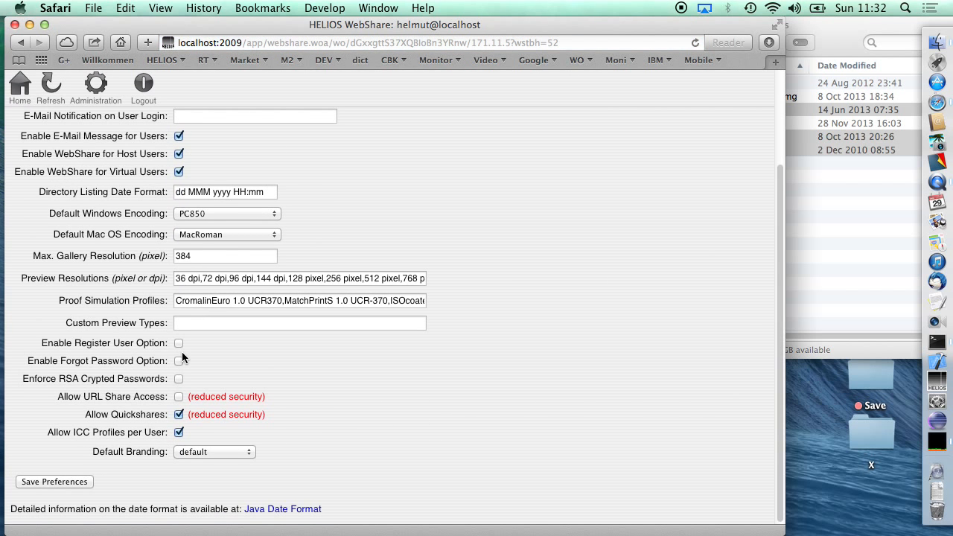
{"action": "left_click", "coordinate": [179, 432]}
{"action": "left_click", "coordinate": [95, 84]}
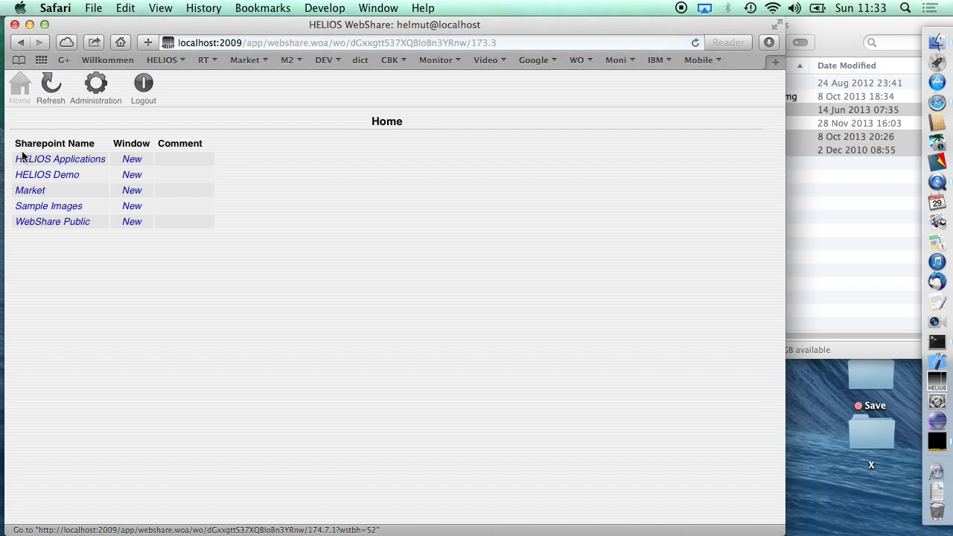
- Reopen the HELIOS Demo sharepoint, select the Altona and Beispiele Tom folders and start a Quickshare for them
{"action": "left_click", "coordinate": [24, 172]}
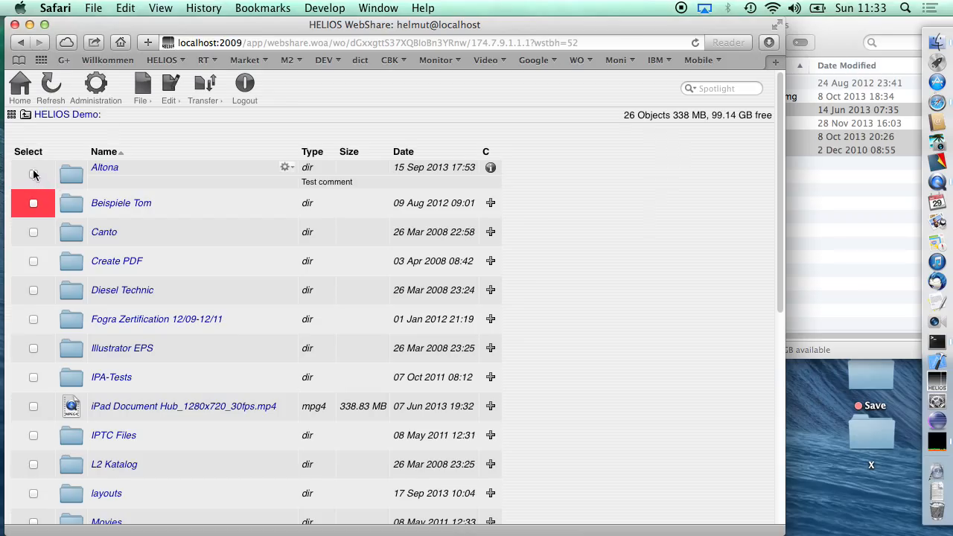
{"action": "left_click", "coordinate": [33, 173]}
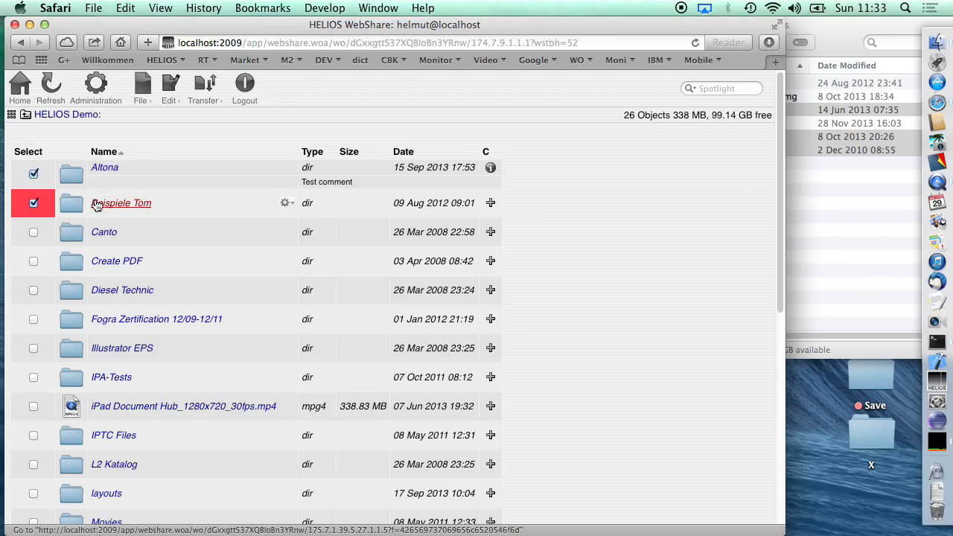
{"action": "left_click", "coordinate": [170, 85]}
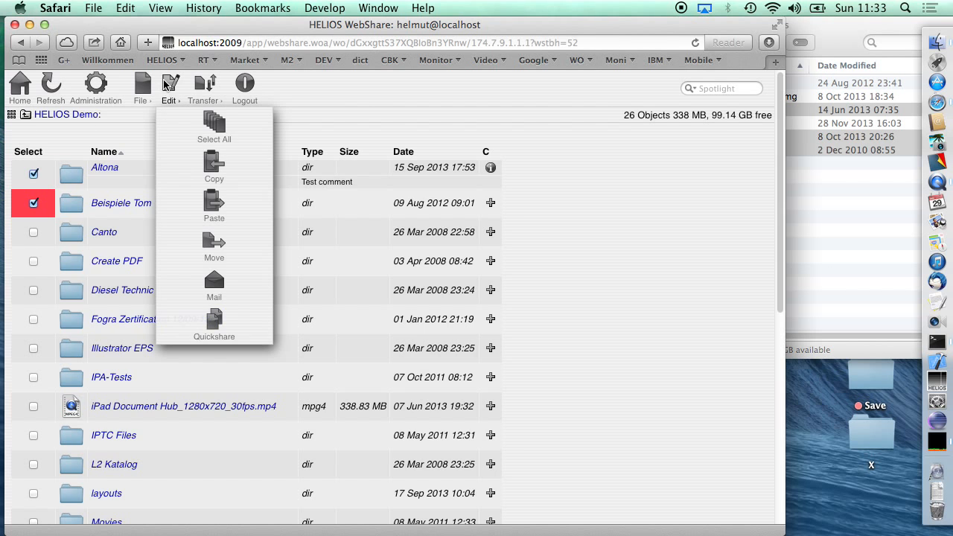
{"action": "left_click", "coordinate": [206, 318]}
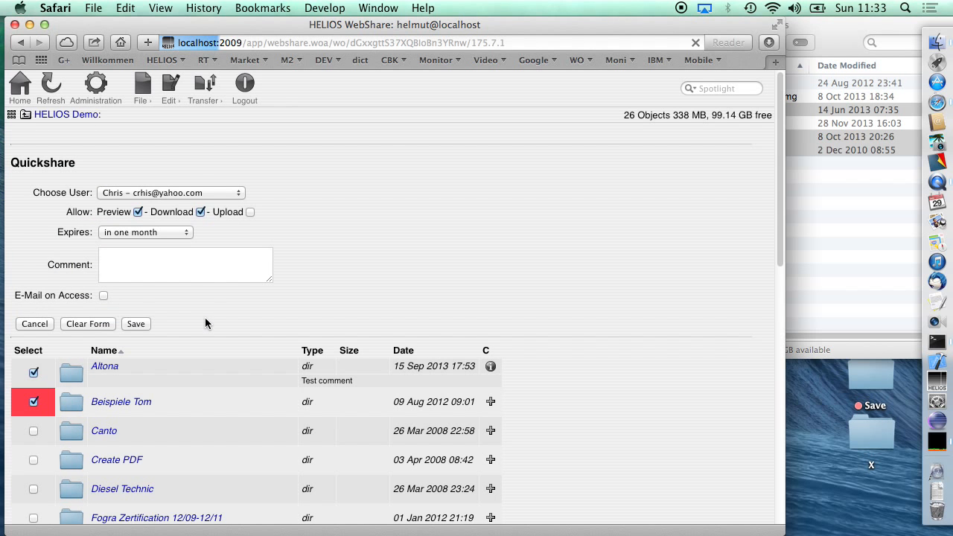
- Show the Quickshare form's fields for creating a new user and set the recipient back to the last existing user listed
{"action": "left_click", "coordinate": [187, 193]}
{"action": "left_click", "coordinate": [190, 216]}
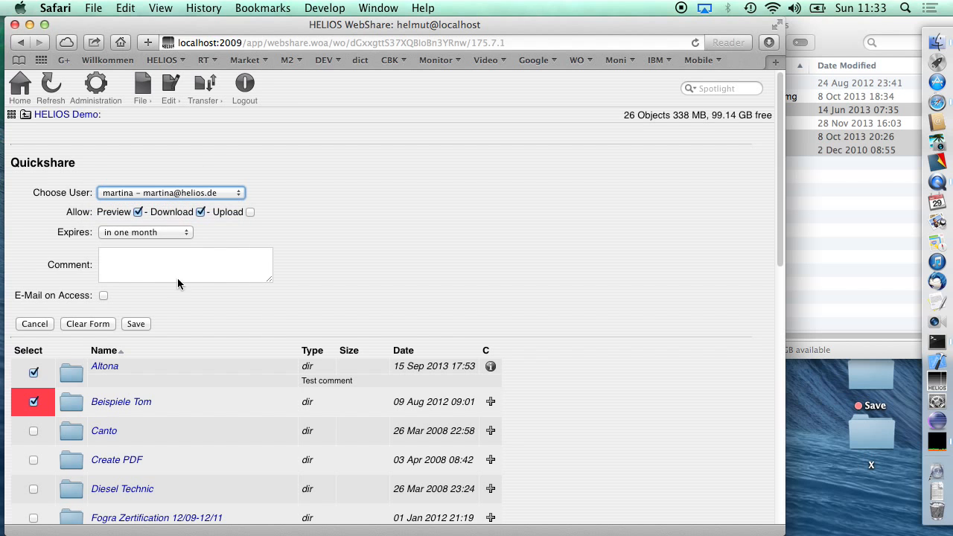
{"action": "left_click", "coordinate": [173, 193]}
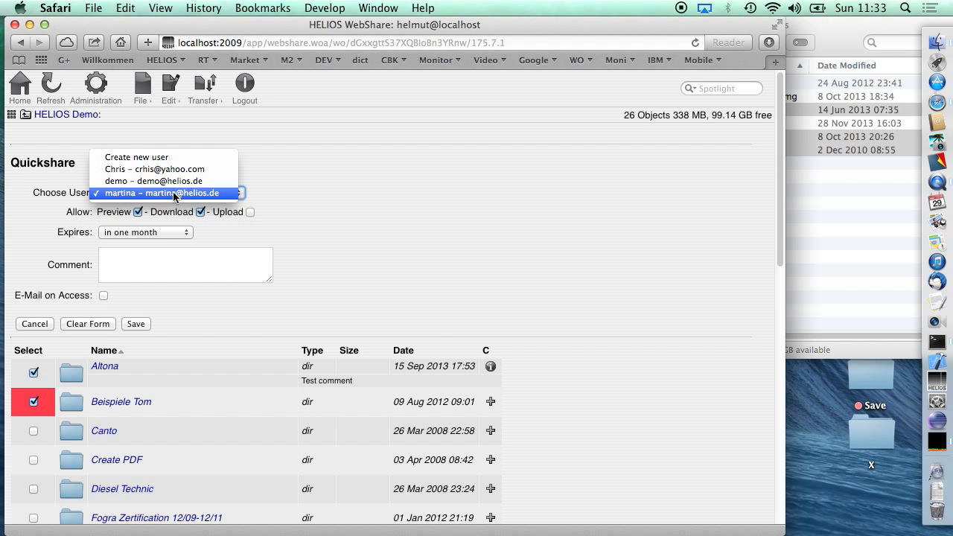
{"action": "left_click", "coordinate": [172, 159]}
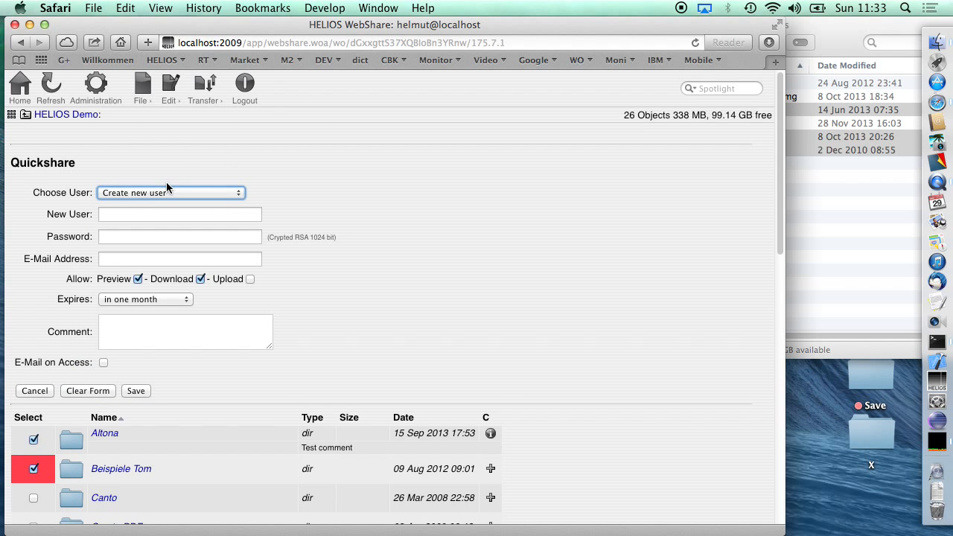
{"action": "key", "text": "m"}
{"action": "left_click", "coordinate": [167, 192]}
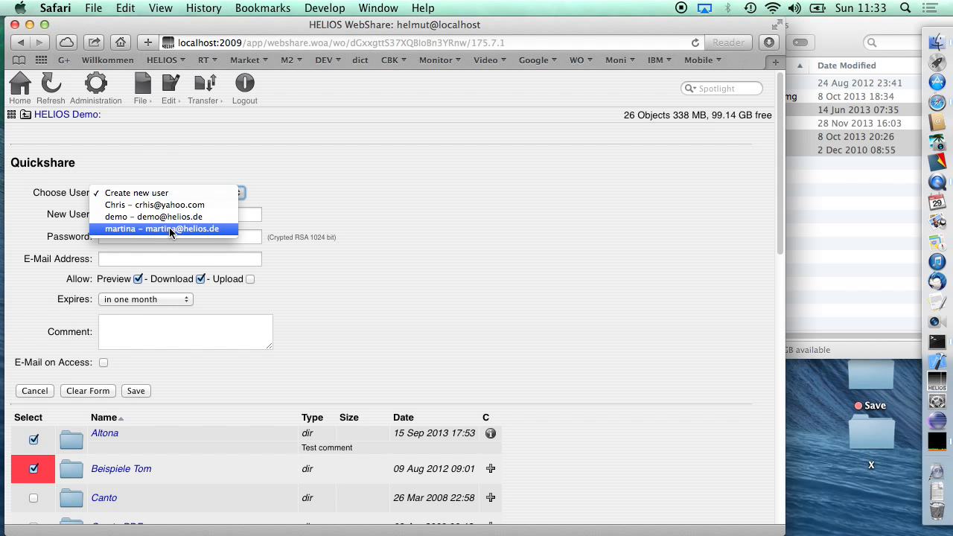
{"action": "left_click", "coordinate": [169, 227]}
- Enter the Quickshare comment "Here are your documents" and keep E-Mail on Access turned off
{"action": "left_click", "coordinate": [122, 259]}
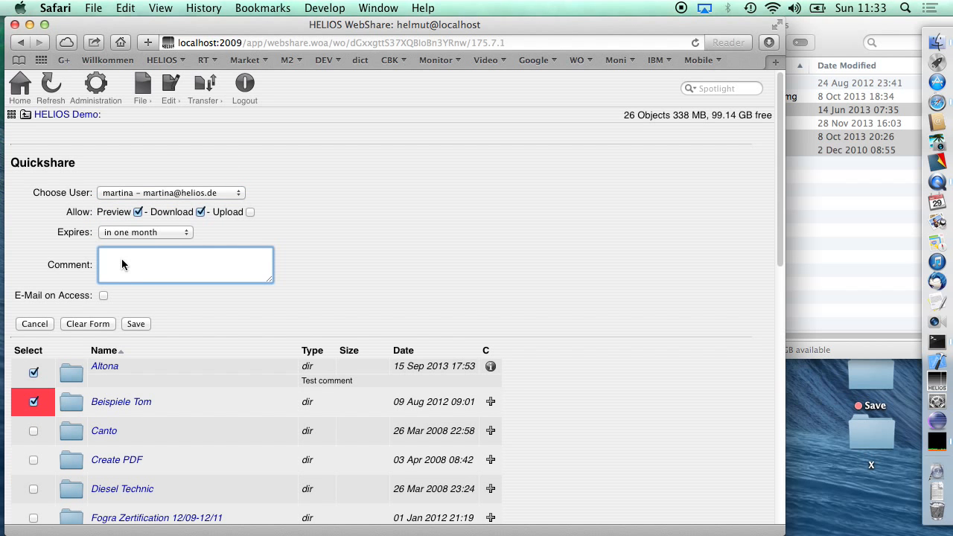
{"action": "type", "text": "Here are your documents"}
{"action": "left_click", "coordinate": [103, 296]}
{"action": "left_click", "coordinate": [103, 296]}
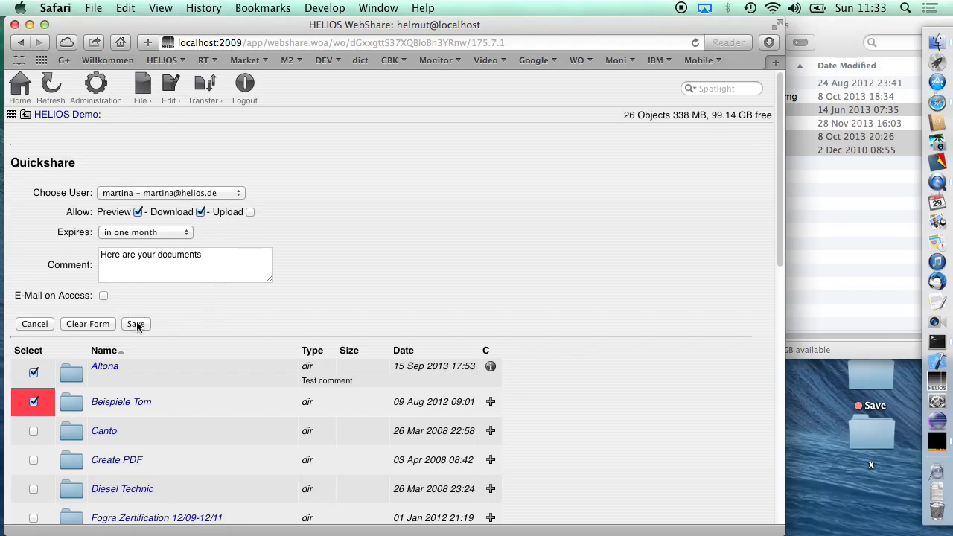
- Review the expiry choices, keep "in one month" and save the Quickshare
{"action": "left_click", "coordinate": [137, 323]}
{"action": "left_click", "coordinate": [134, 235]}
{"action": "left_click", "coordinate": [242, 252]}
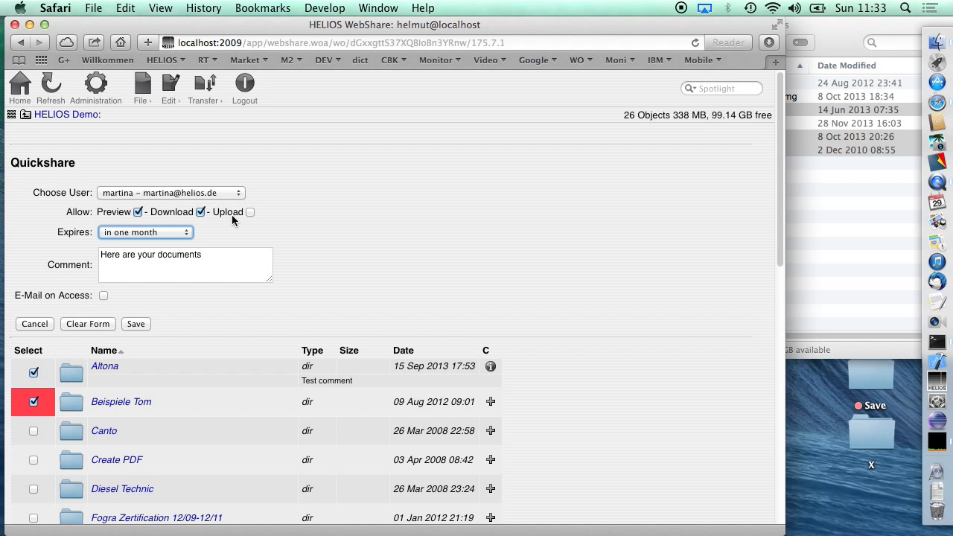
{"action": "left_click", "coordinate": [139, 325]}
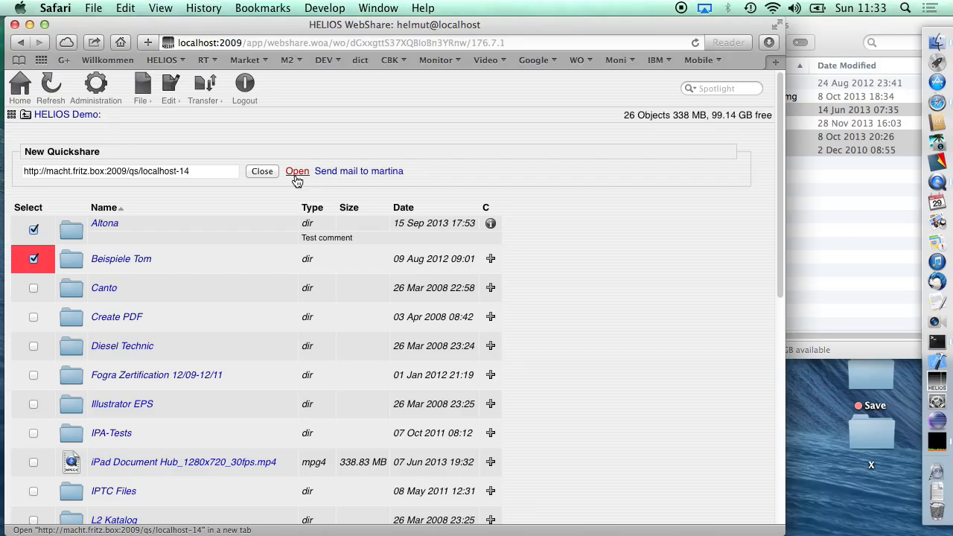
- Open the new Quickshare's link and load it with the host name macht.fritz.box replaced by localhost
{"action": "left_click", "coordinate": [200, 168]}
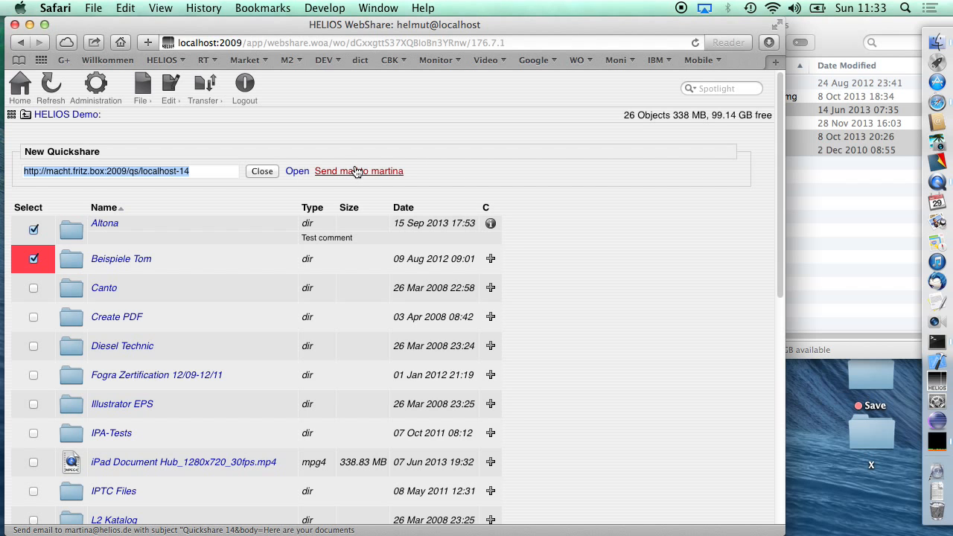
{"action": "left_click", "coordinate": [297, 172]}
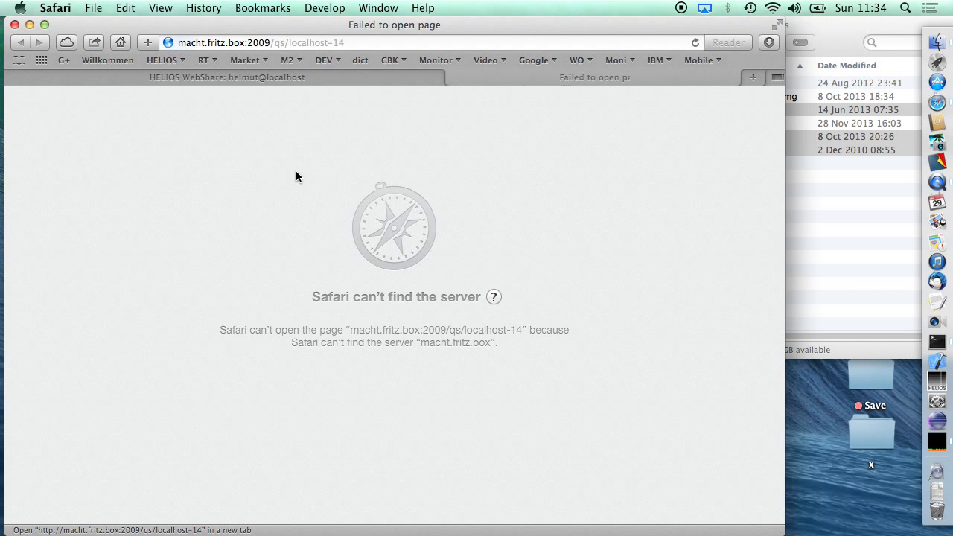
{"action": "left_click", "coordinate": [237, 43]}
{"action": "double_click", "coordinate": [237, 42]}
{"action": "left_click_drag", "start_coordinate": [237, 43], "coordinate": [109, 19]}
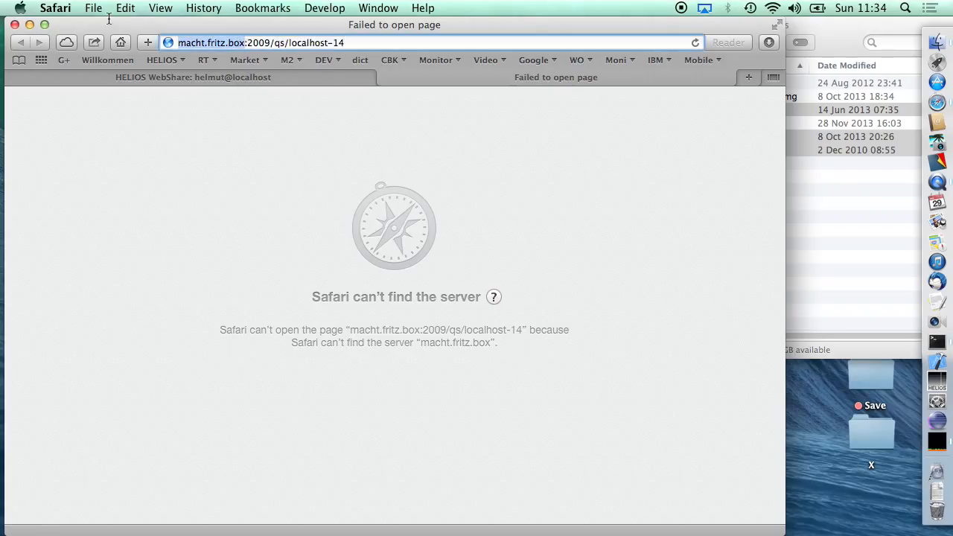
{"action": "key", "text": "BackSpace"}
{"action": "type", "text": "local"}
{"action": "type", "text": "host:"}
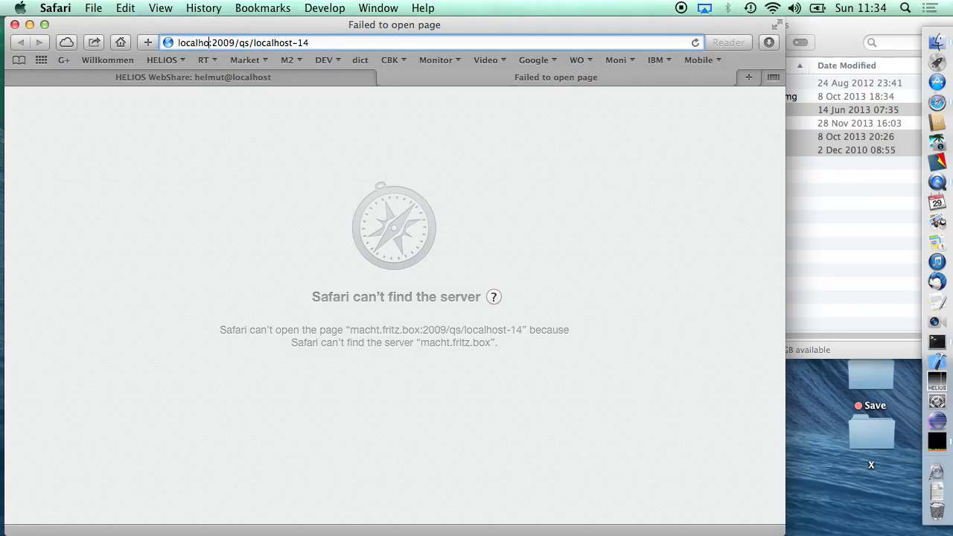
{"action": "key", "text": "Return"}
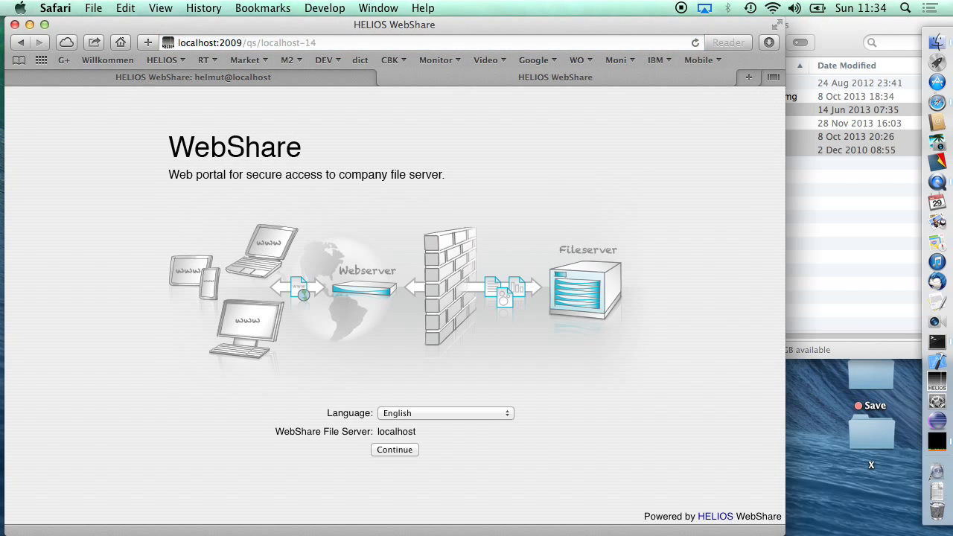
- Continue from the WebShare welcome page and log in as the recipient to reach the shared folders
{"action": "left_click", "coordinate": [398, 450]}
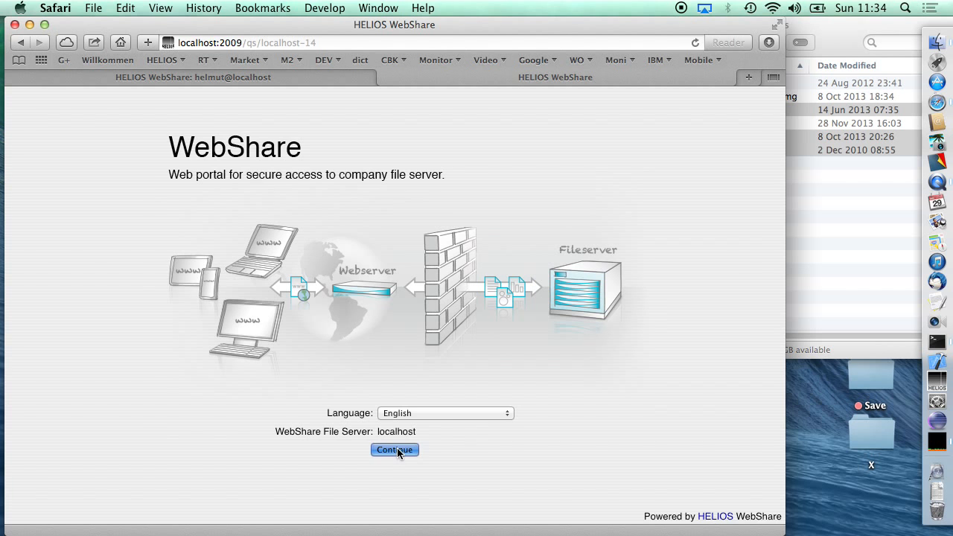
{"action": "key", "text": "Return"}
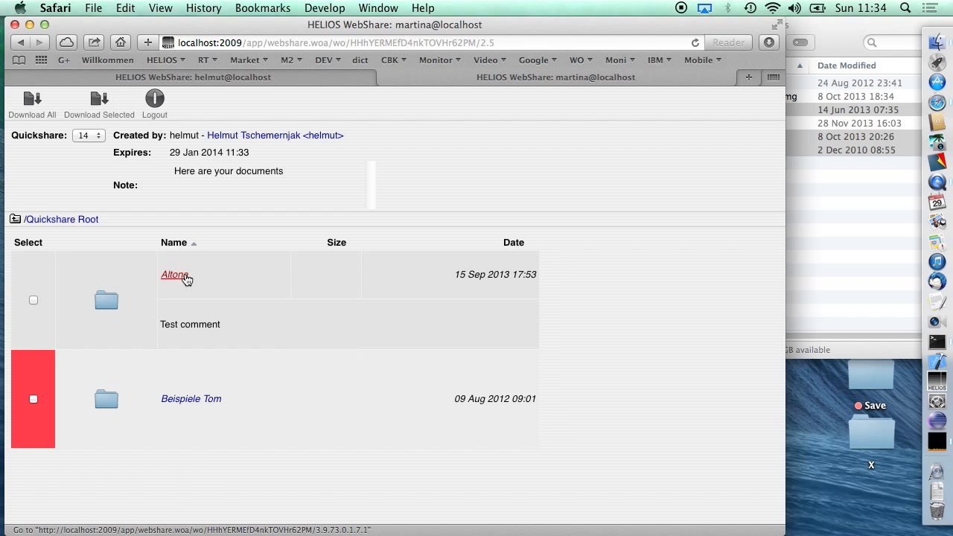
- Open the shared Altona folder and review its files and the Quickshare note
{"action": "left_click", "coordinate": [184, 277]}
{"action": "scroll", "coordinate": [222, 283], "scroll_direction": "down", "scroll_amount": 5}
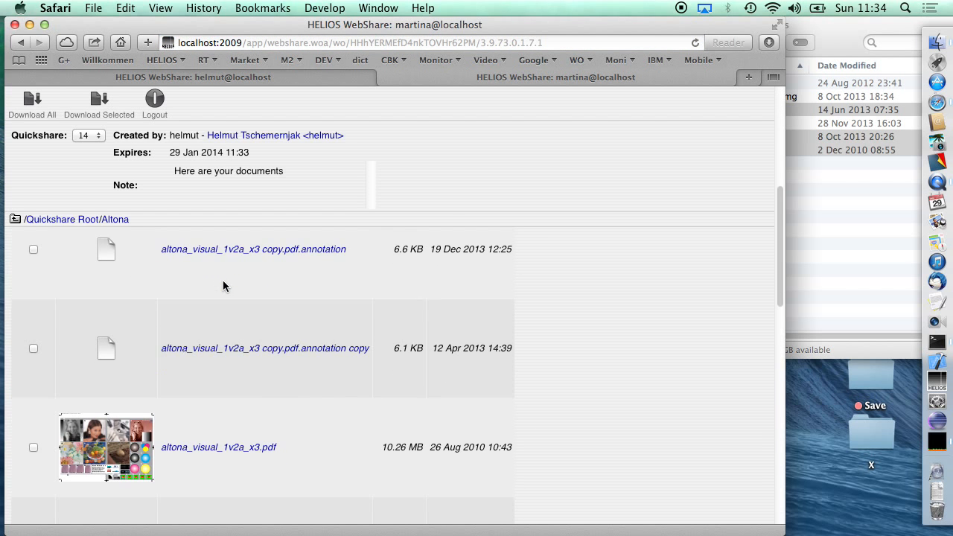
{"action": "scroll", "coordinate": [223, 286], "scroll_direction": "up", "scroll_amount": 4}
{"action": "scroll", "coordinate": [223, 286], "scroll_direction": "up", "scroll_amount": 2}
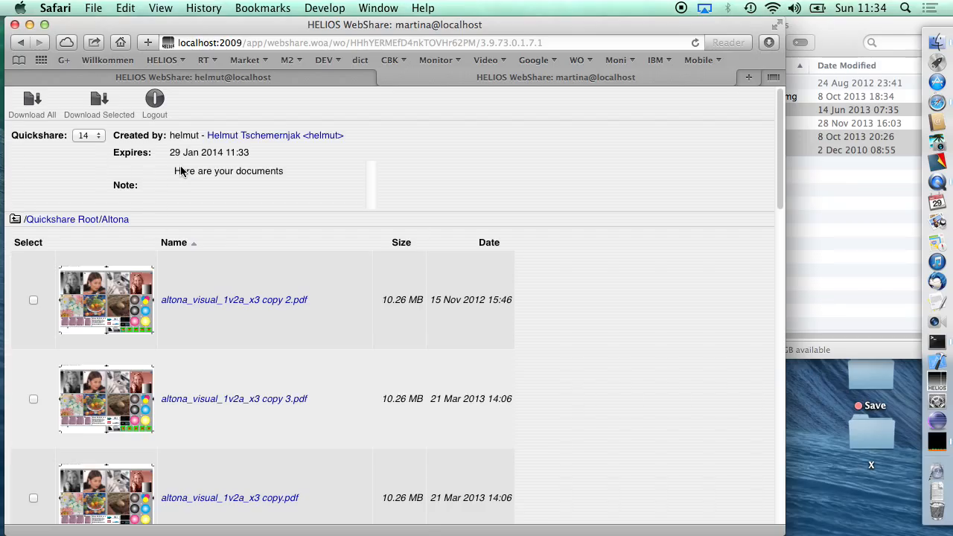
{"action": "left_click_drag", "start_coordinate": [180, 171], "coordinate": [272, 184]}
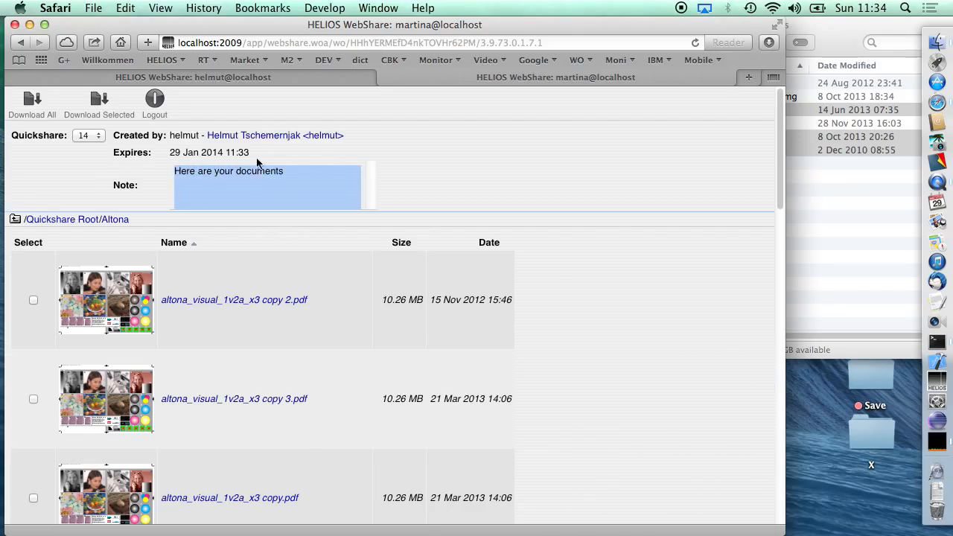
- Select altona_visual_1v2a_x3 copy 2.pdf and altona_visual_1v2a_x3 copy.pdf, and log out of the recipient's session
{"action": "left_click", "coordinate": [33, 299]}
{"action": "left_click", "coordinate": [33, 497]}
{"action": "left_click", "coordinate": [154, 104]}
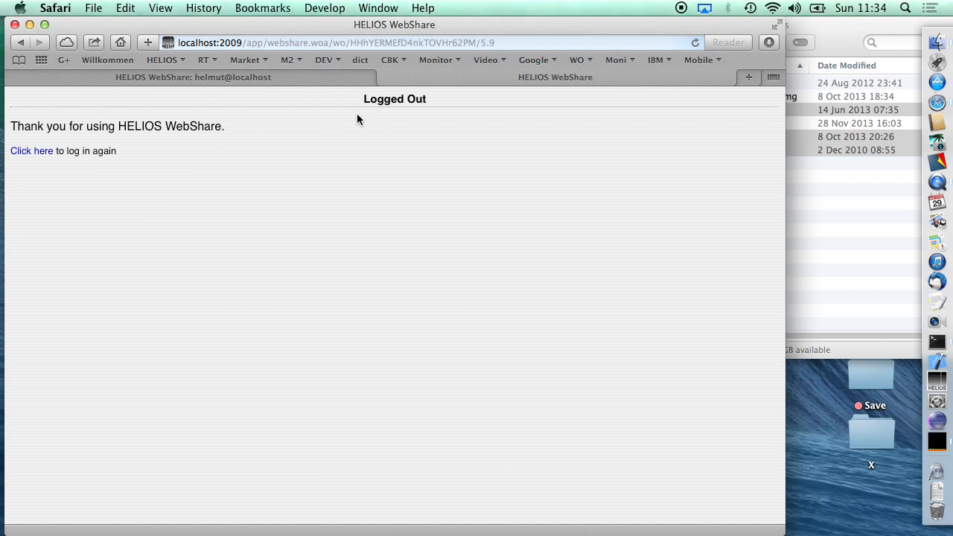
- Return to the Quickshare creator's WebShare session and open the sample-images folder in HELIOS Demo
{"action": "left_click", "coordinate": [384, 77]}
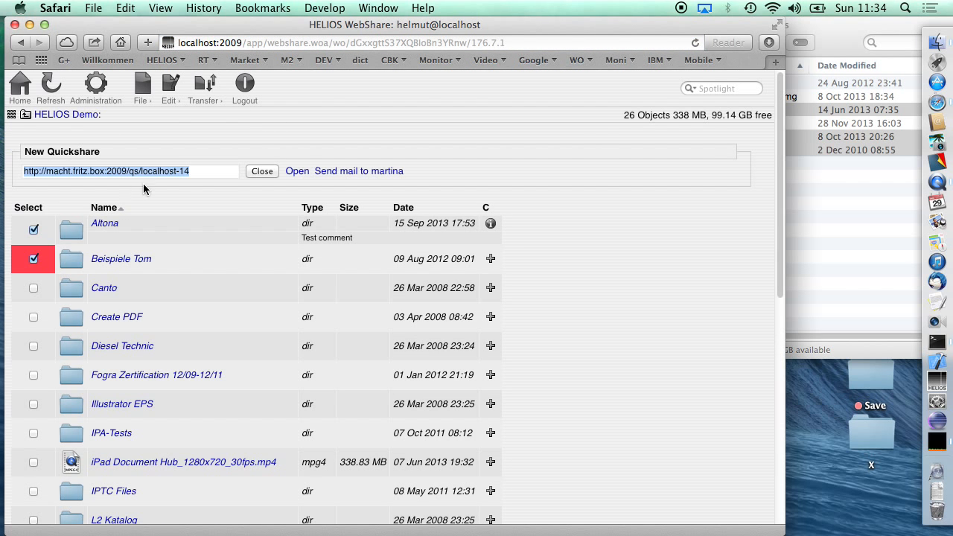
{"action": "left_click", "coordinate": [261, 170]}
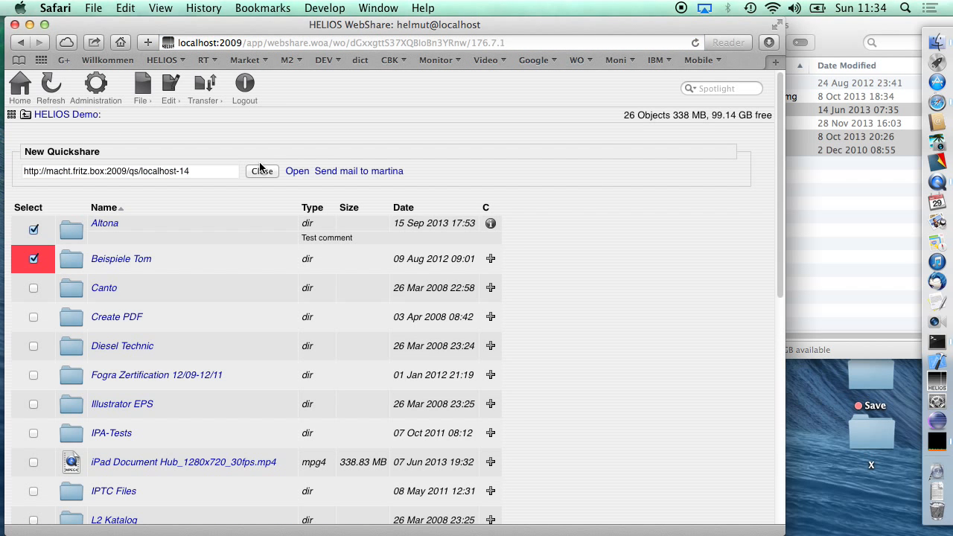
{"action": "scroll", "coordinate": [116, 302], "scroll_direction": "down", "scroll_amount": 10}
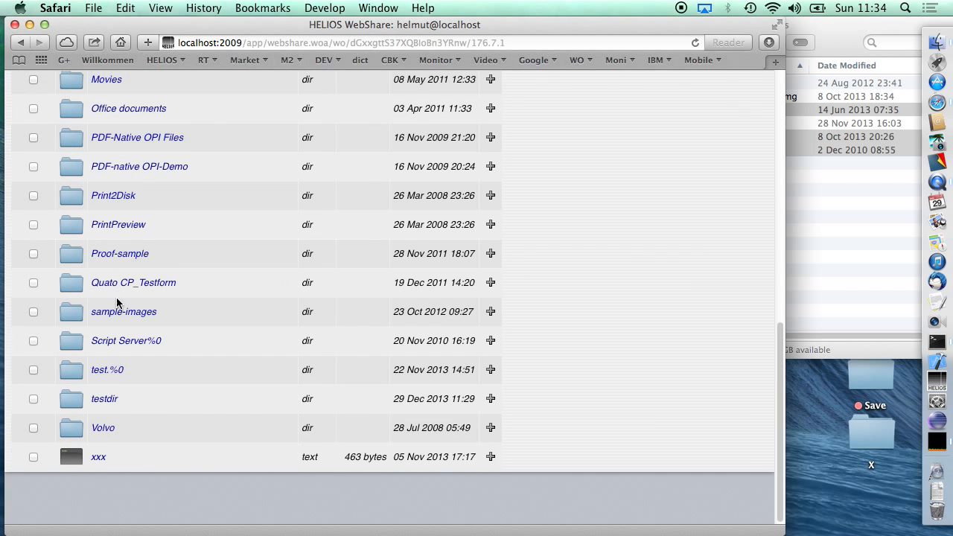
{"action": "left_click", "coordinate": [116, 364]}
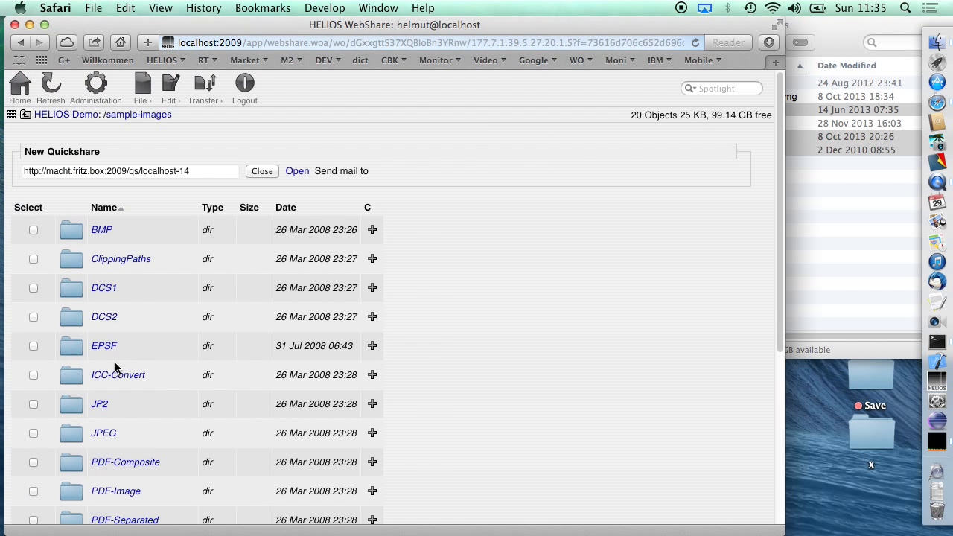
- Start a new Quickshare for the BMP, template-images%0 and TIFF folders
{"action": "left_click", "coordinate": [33, 230]}
{"action": "scroll", "coordinate": [56, 363], "scroll_direction": "down", "scroll_amount": 3}
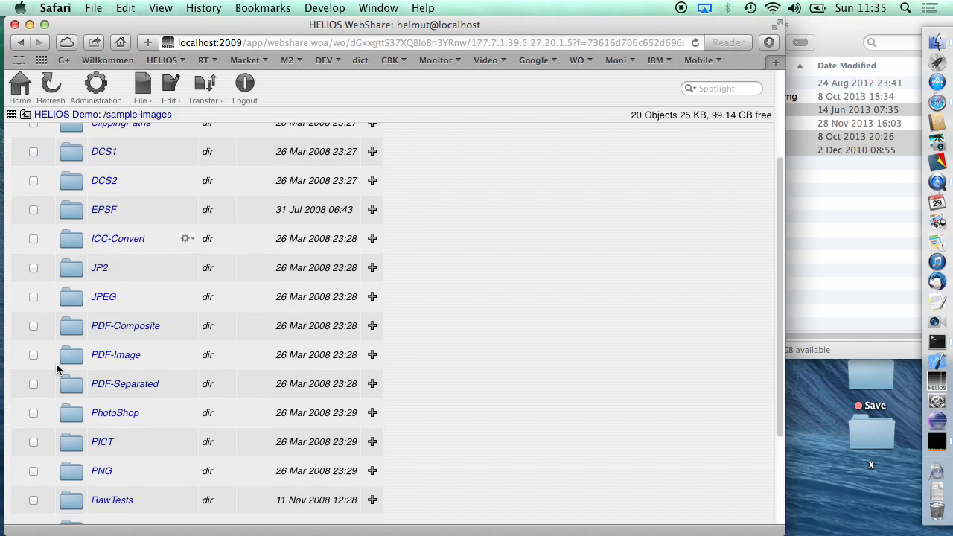
{"action": "scroll", "coordinate": [56, 363], "scroll_direction": "down", "scroll_amount": 3}
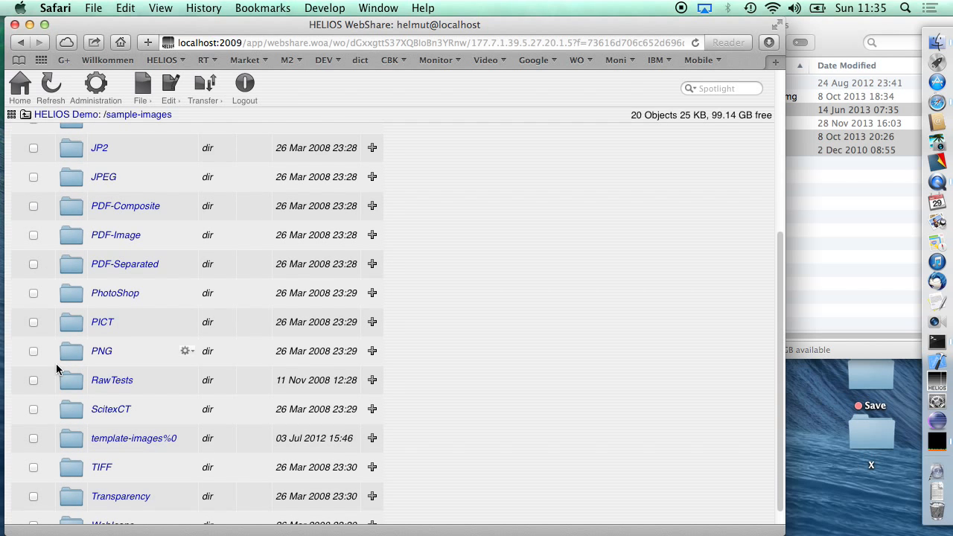
{"action": "left_click", "coordinate": [33, 436]}
{"action": "left_click", "coordinate": [33, 466]}
{"action": "left_click", "coordinate": [171, 87]}
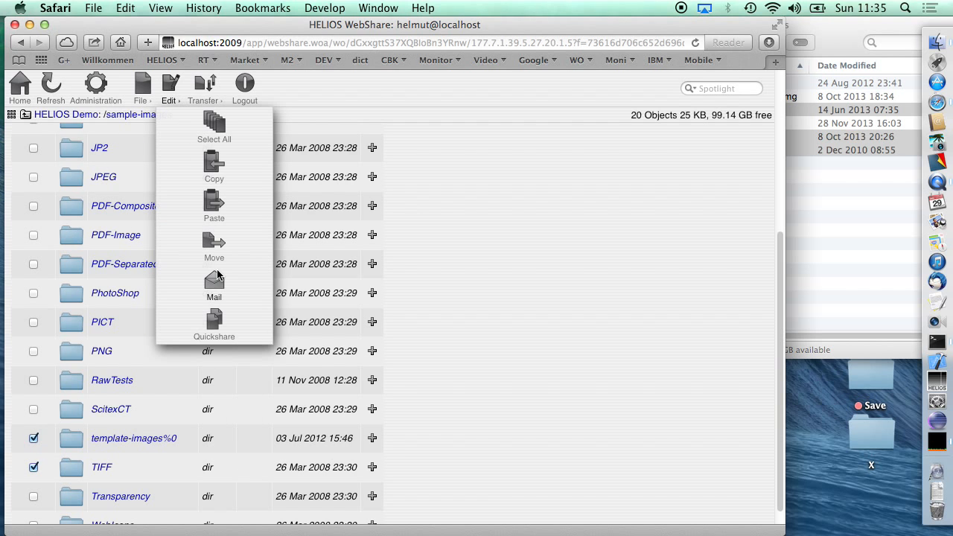
{"action": "left_click", "coordinate": [218, 331]}
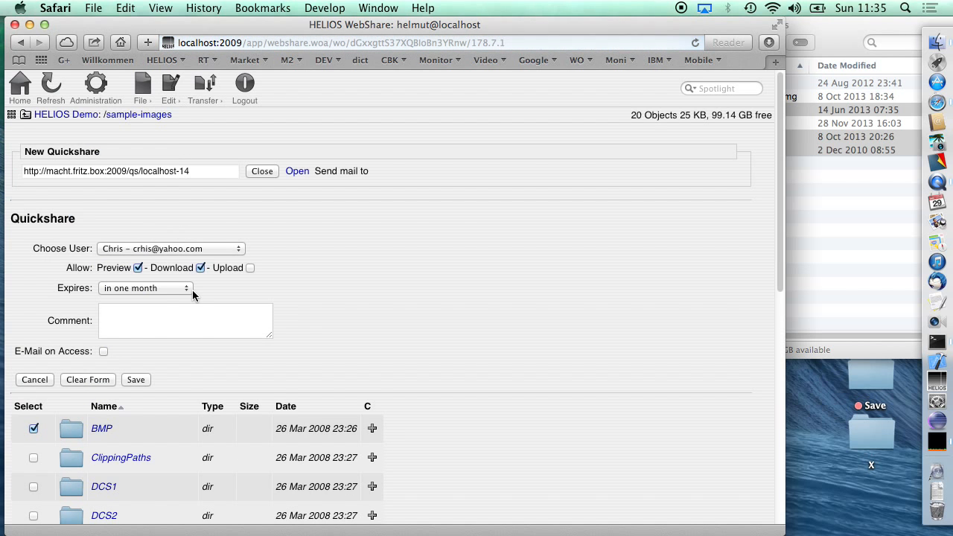
- Enter the comment "te" for the new Quickshare and save it
{"action": "left_click", "coordinate": [173, 320]}
{"action": "type", "text": "test files"}
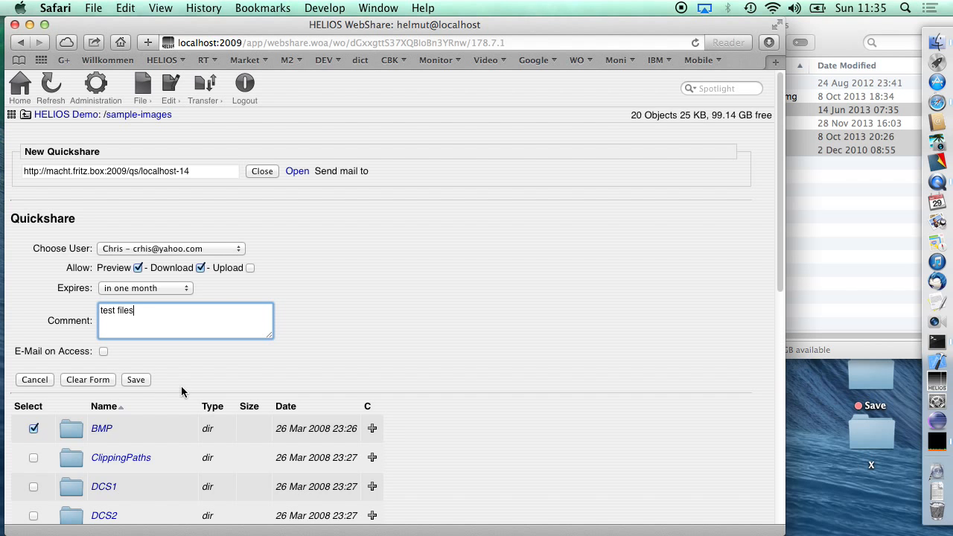
{"action": "left_click", "coordinate": [133, 379]}
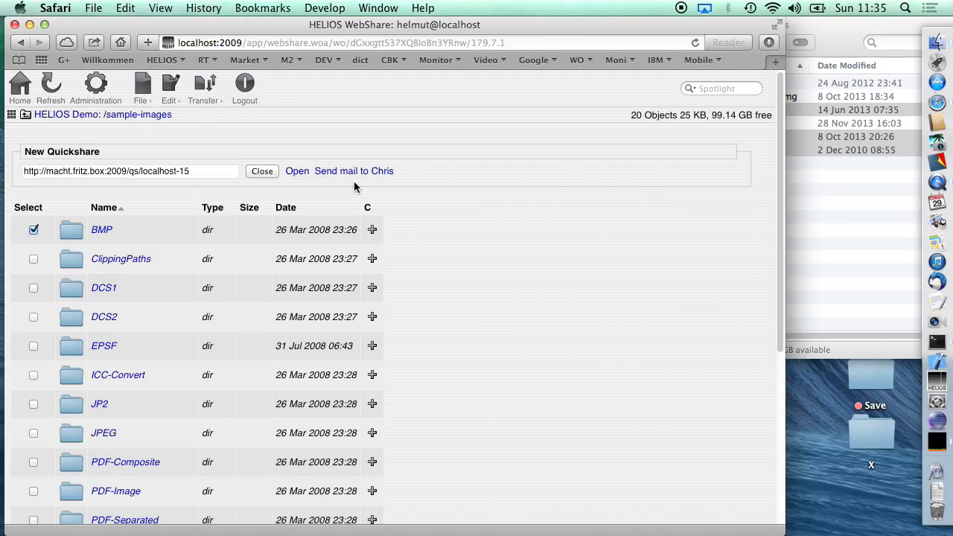
- Open HeSo_0797_015_CD_25_Booklet_UB2.pdf from HELIOS Demo/Proof-sample/CD_25_Druck_PDFs Draft-II, starting from the sharepoint overview
{"action": "left_click", "coordinate": [20, 85]}
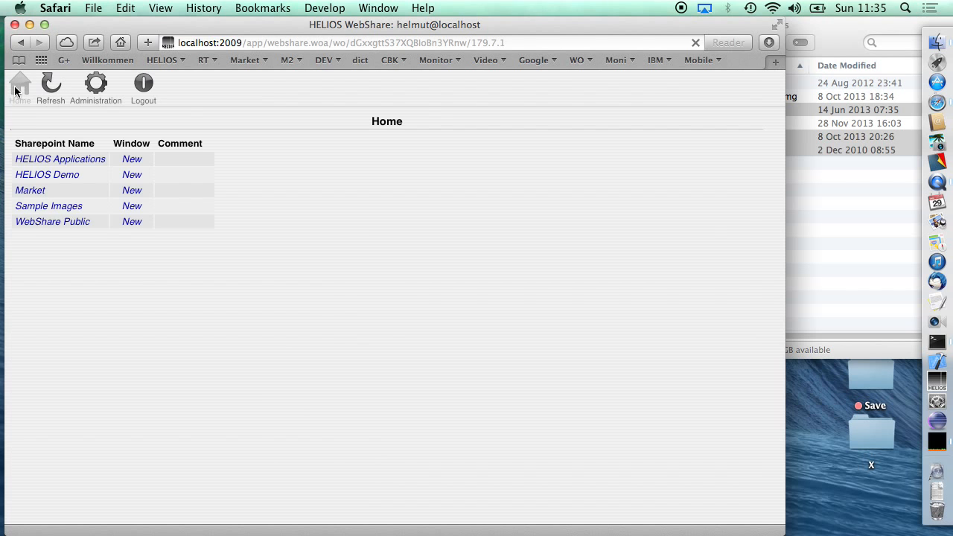
{"action": "left_click", "coordinate": [45, 174]}
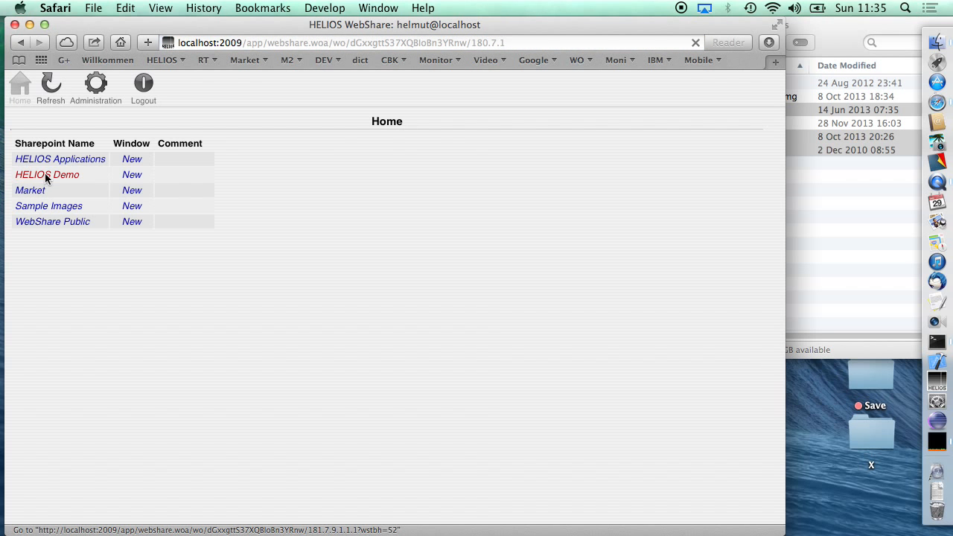
{"action": "scroll", "coordinate": [196, 282], "scroll_direction": "down", "scroll_amount": 10}
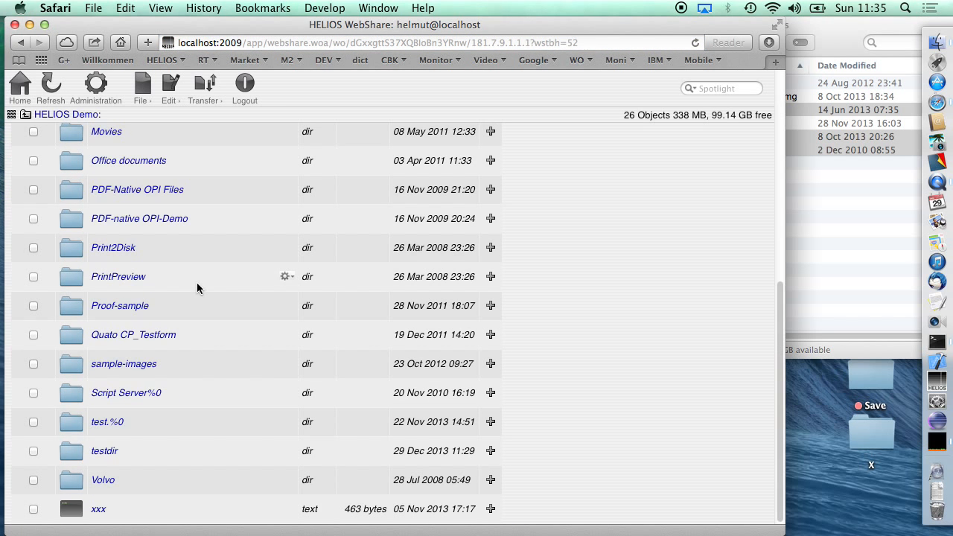
{"action": "left_click", "coordinate": [119, 307]}
{"action": "left_click", "coordinate": [105, 201]}
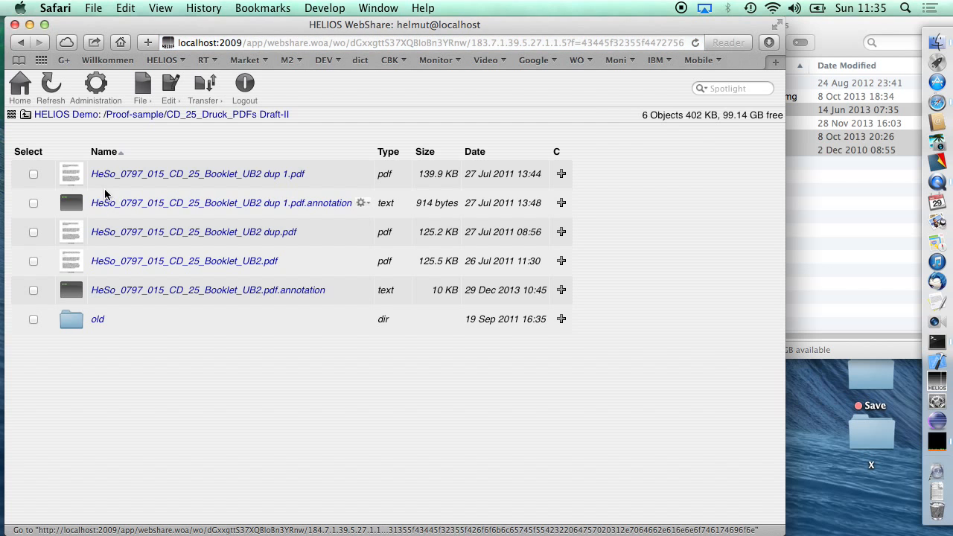
{"action": "left_click", "coordinate": [105, 261]}
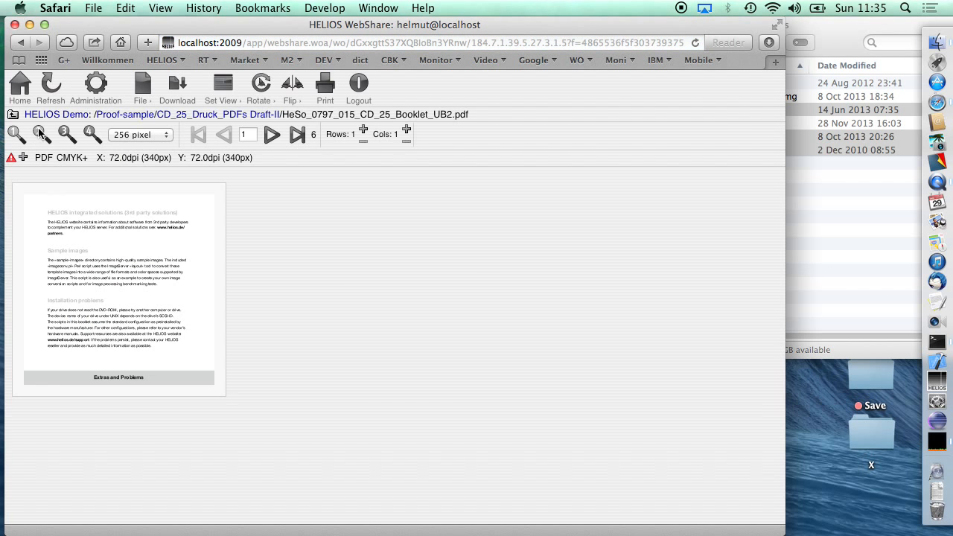
- Set the PDF preview size to 512 pixel and open its annotations window beside the page
{"action": "left_click", "coordinate": [66, 135]}
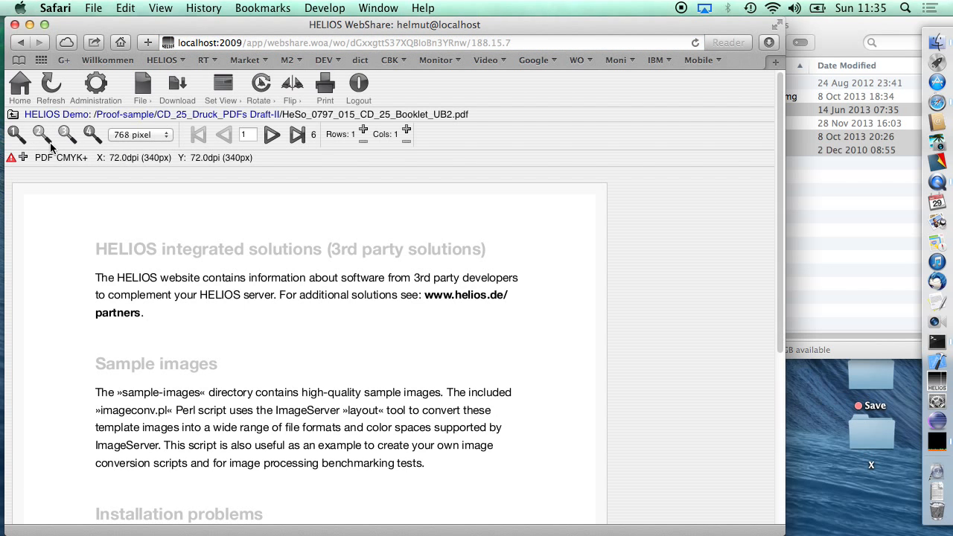
{"action": "left_click", "coordinate": [42, 135]}
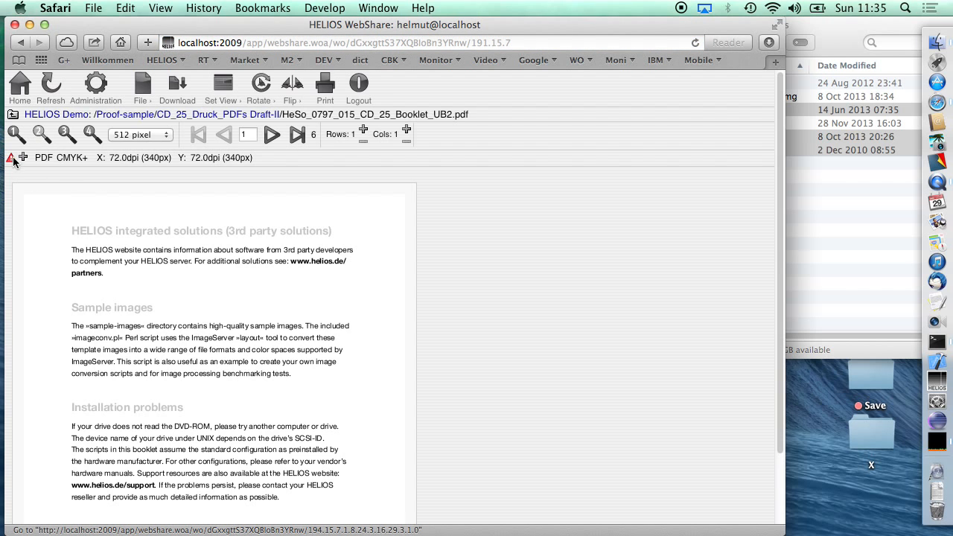
{"action": "left_click", "coordinate": [11, 158]}
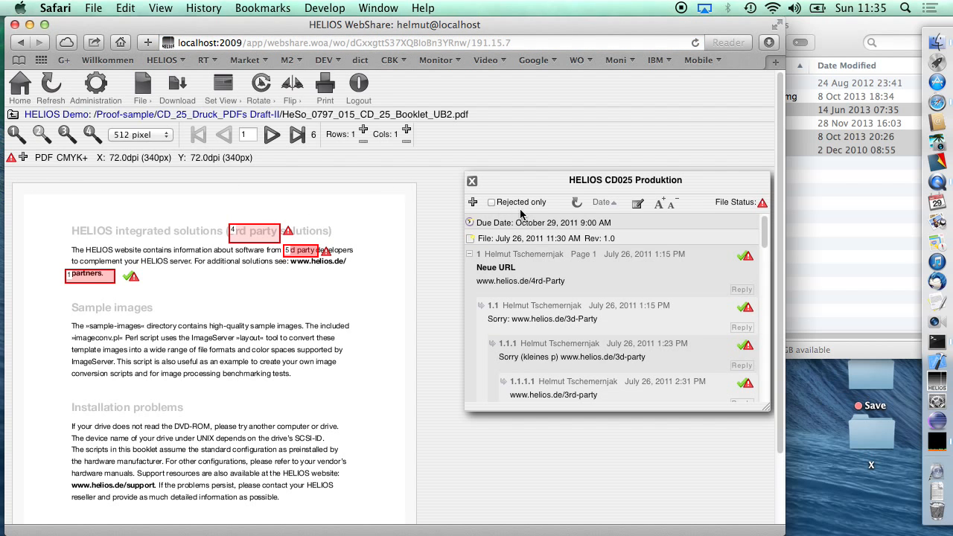
{"action": "left_click_drag", "start_coordinate": [528, 188], "coordinate": [500, 187]}
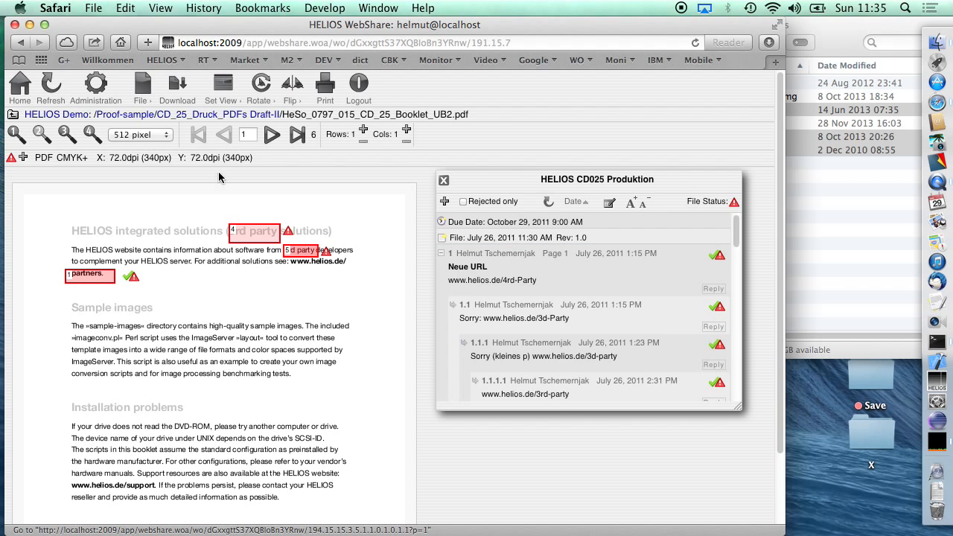
- Add a rectangle marker around the "Sample images" heading with subject "Sample Images" and text "Should be HELIOS demo images"
{"action": "left_click", "coordinate": [445, 201]}
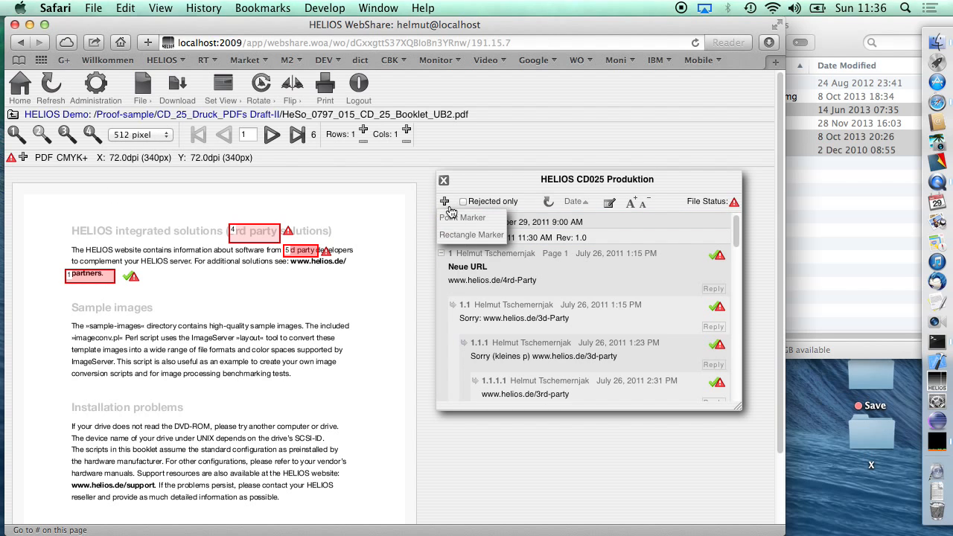
{"action": "left_click", "coordinate": [472, 235]}
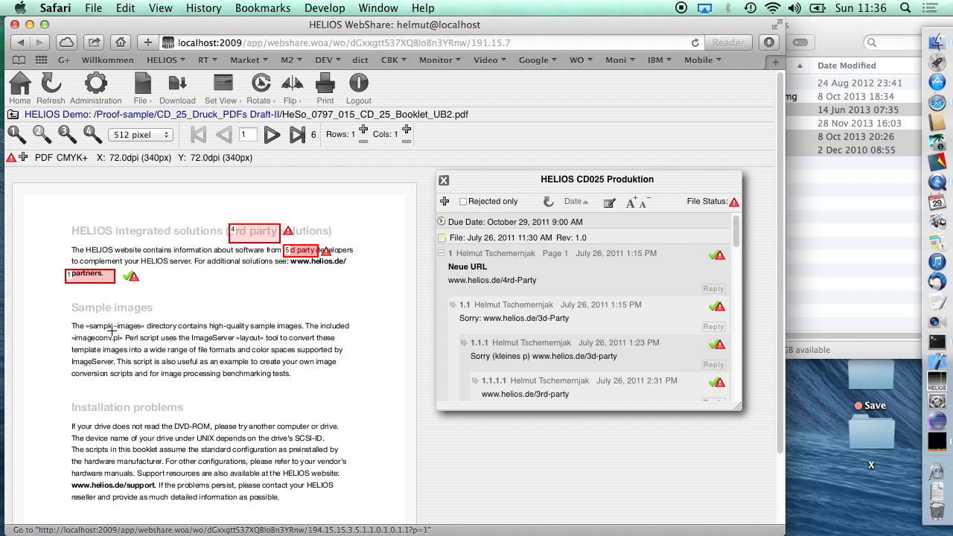
{"action": "mouse_move", "coordinate": [70, 298]}
{"action": "left_mouse_down"}
{"action": "mouse_move", "coordinate": [203, 313]}
{"action": "mouse_move", "coordinate": [201, 322]}
{"action": "left_mouse_up"}
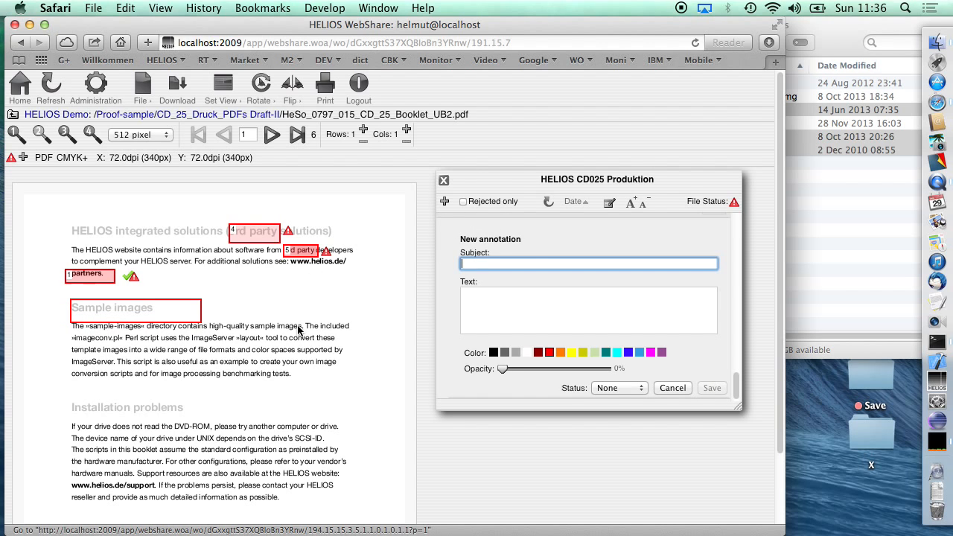
{"action": "type", "text": "Sample Images"}
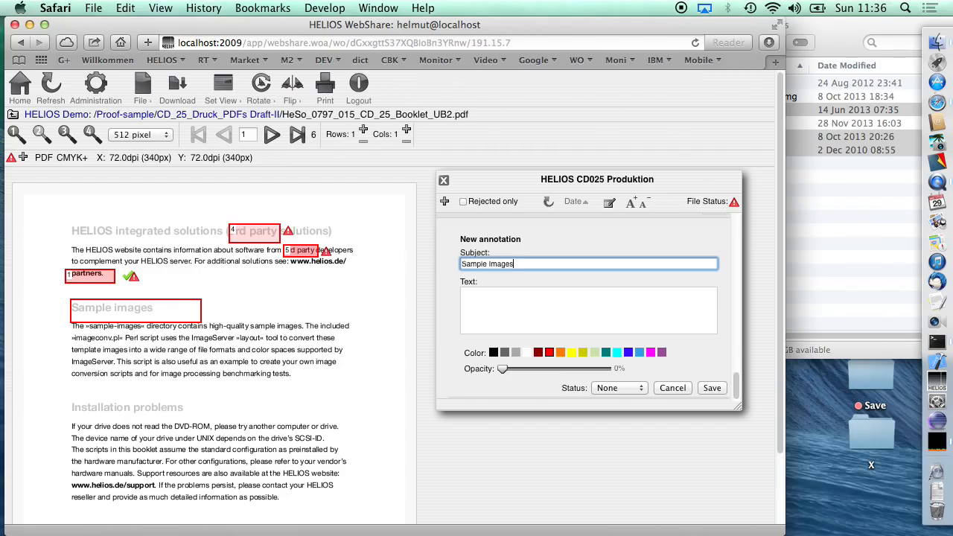
{"action": "key", "text": "Tab"}
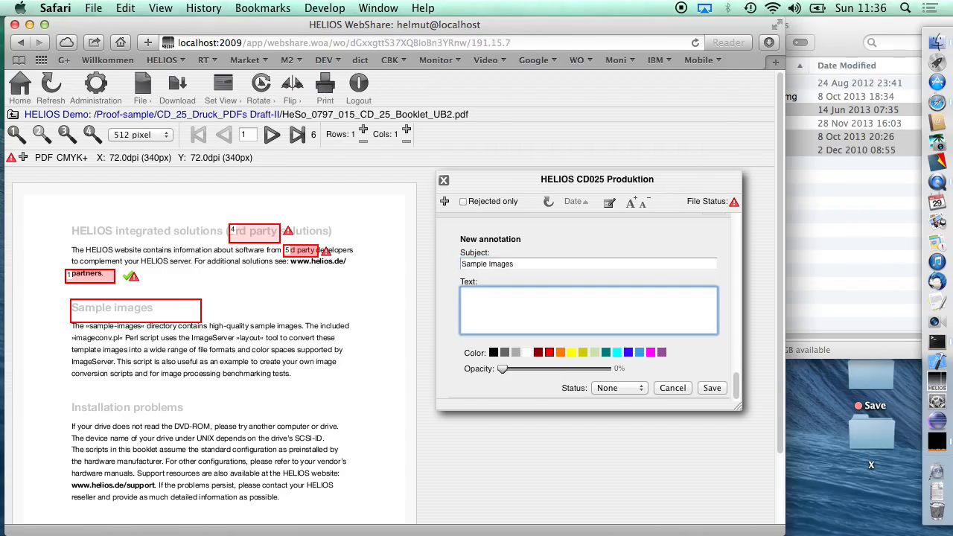
{"action": "type", "text": "Should be HELIOS demo images"}
- Set the new annotation's status to Rejected, give its marker a light fill opacity and save it
{"action": "left_click", "coordinate": [640, 393]}
{"action": "left_click", "coordinate": [622, 410]}
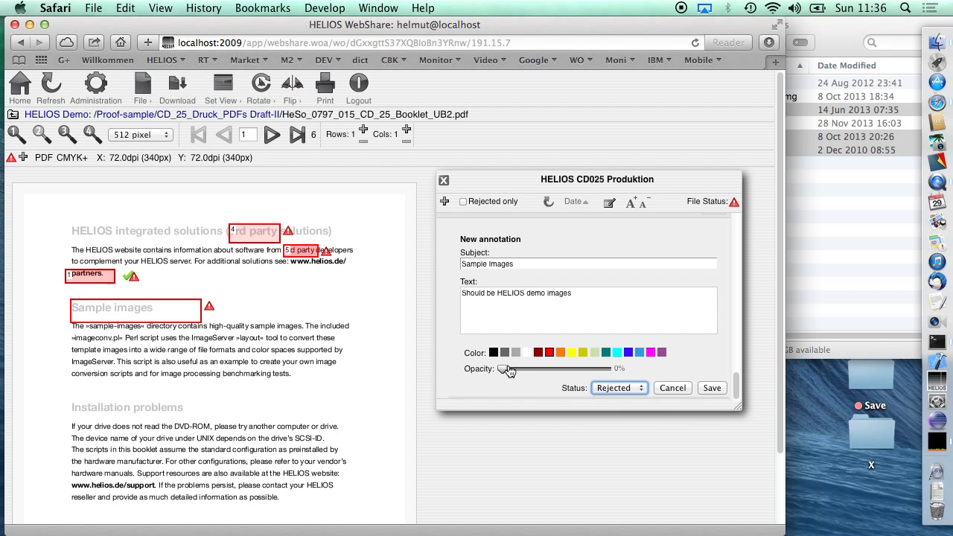
{"action": "mouse_move", "coordinate": [504, 370]}
{"action": "left_mouse_down"}
{"action": "mouse_move", "coordinate": [526, 370]}
{"action": "mouse_move", "coordinate": [511, 370]}
{"action": "left_mouse_up"}
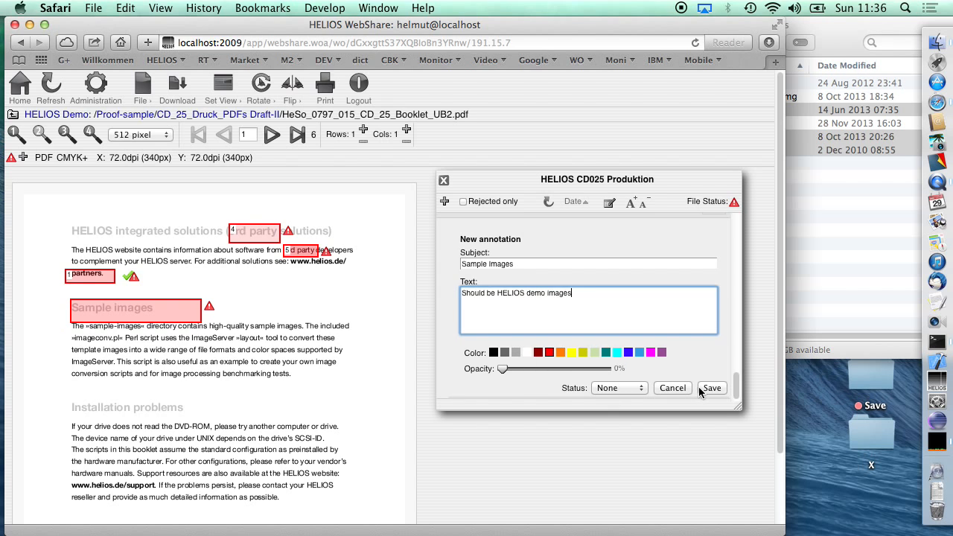
{"action": "left_click", "coordinate": [703, 389]}
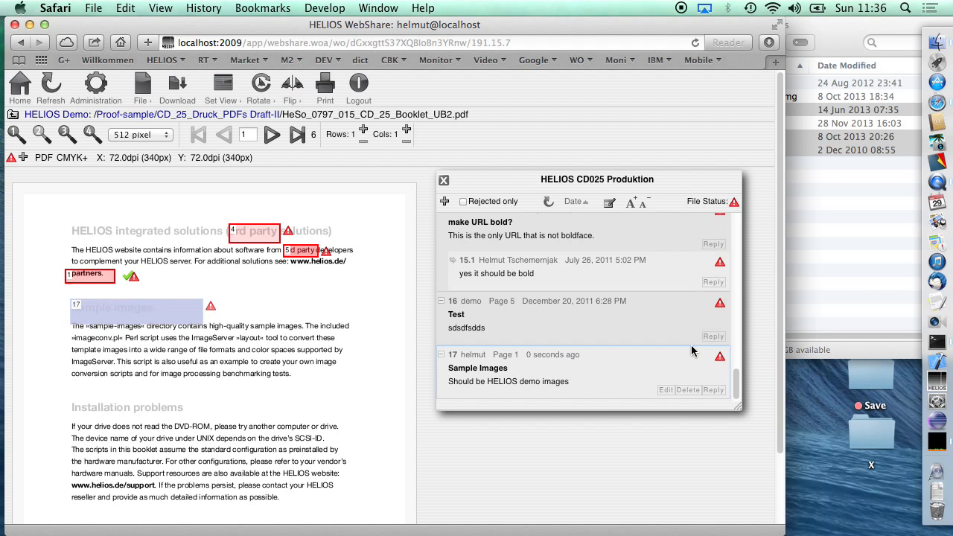
{"action": "left_click", "coordinate": [666, 390]}
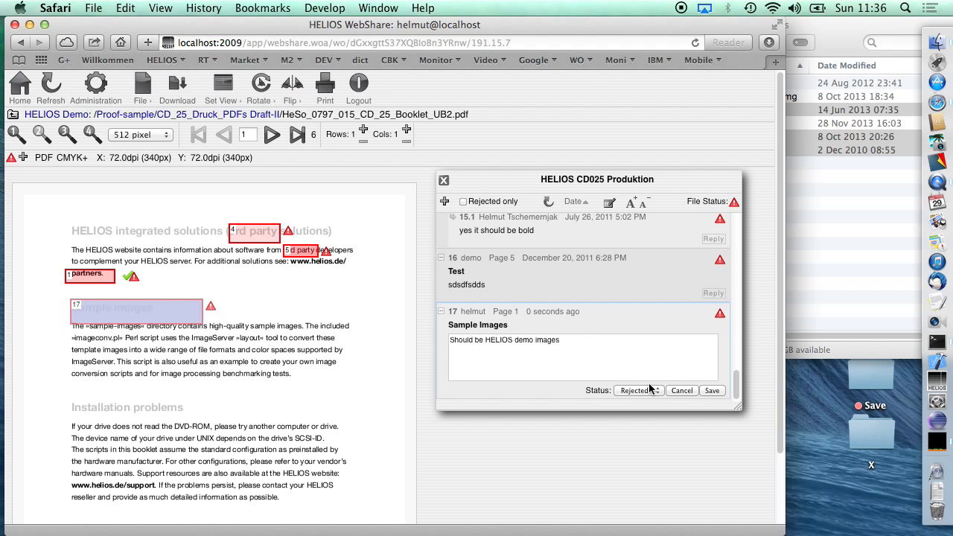
{"action": "left_click", "coordinate": [593, 341]}
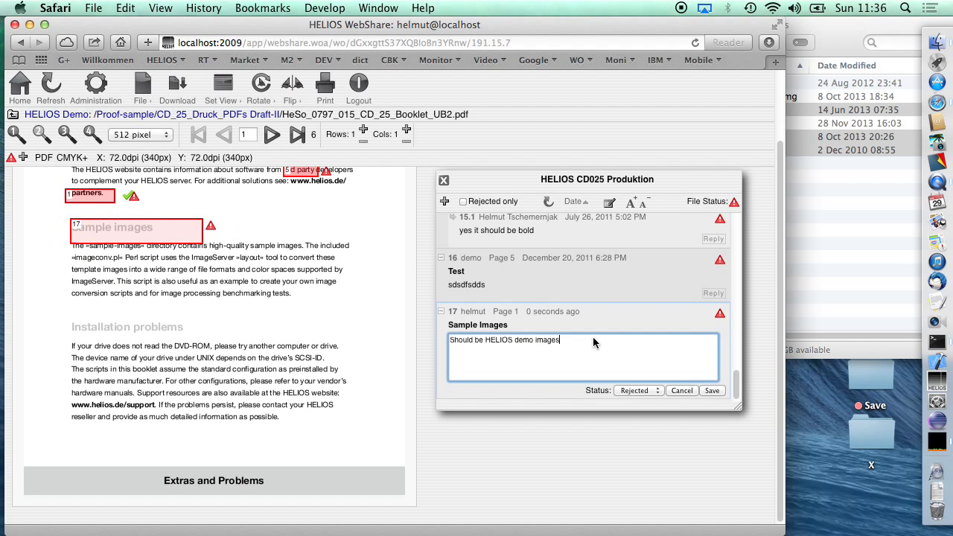
{"action": "left_click", "coordinate": [681, 391]}
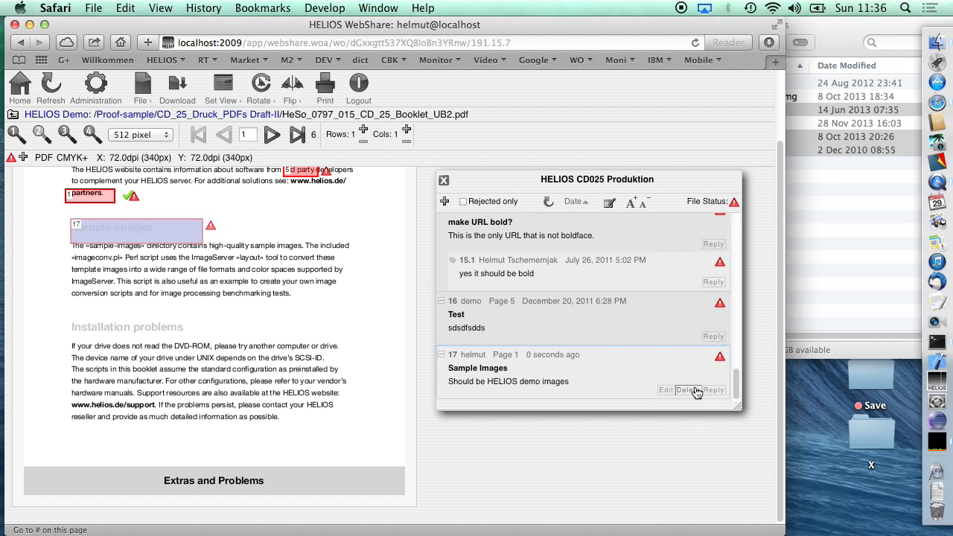
- Delete the new "Sample Images" annotation and confirm its removal from the annotations list
{"action": "left_click", "coordinate": [696, 393]}
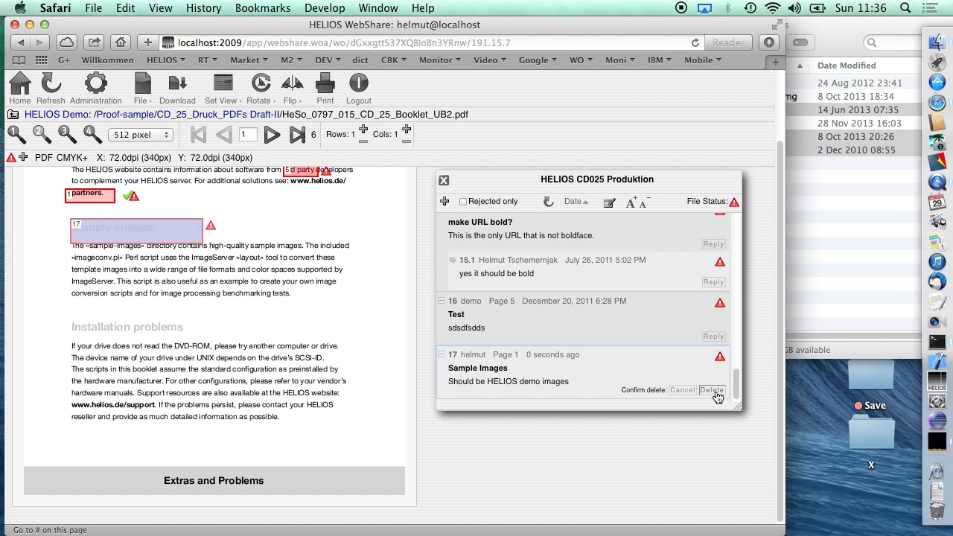
{"action": "left_click", "coordinate": [712, 390]}
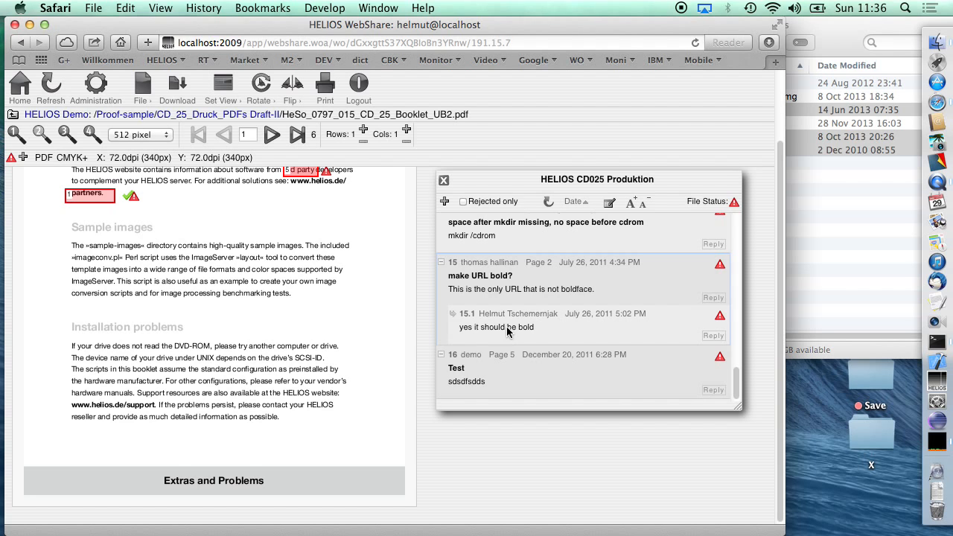
{"action": "scroll", "coordinate": [507, 331], "scroll_direction": "up", "scroll_amount": 10}
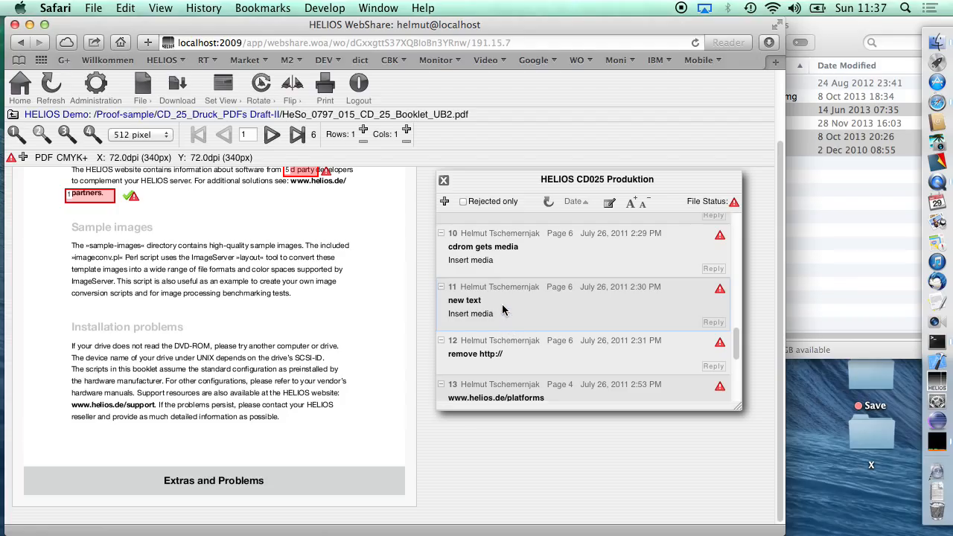
- Go to page 2 of the PDF and review the date-sorted annotations with their replies from the first entry
{"action": "left_click", "coordinate": [270, 135]}
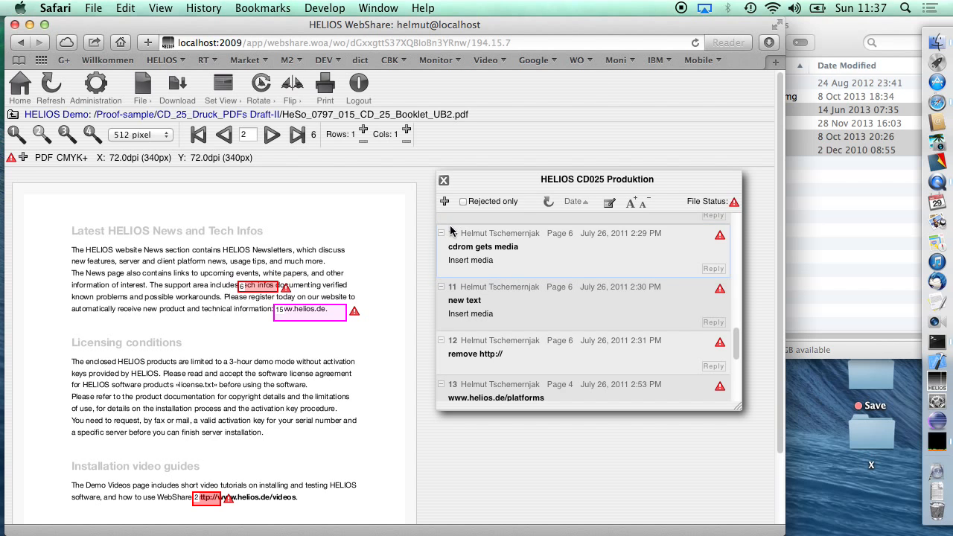
{"action": "scroll", "coordinate": [461, 267], "scroll_direction": "down", "scroll_amount": 5}
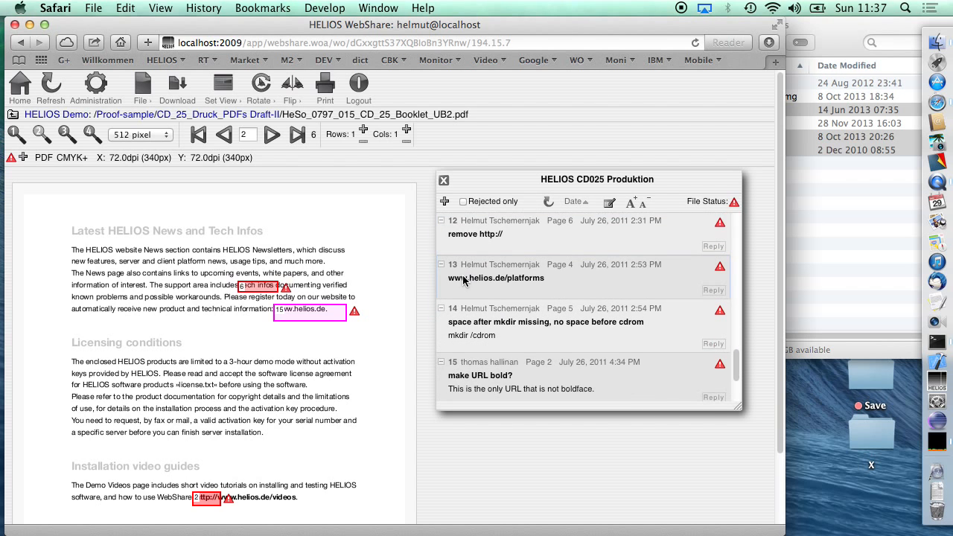
{"action": "scroll", "coordinate": [463, 280], "scroll_direction": "up", "scroll_amount": 10}
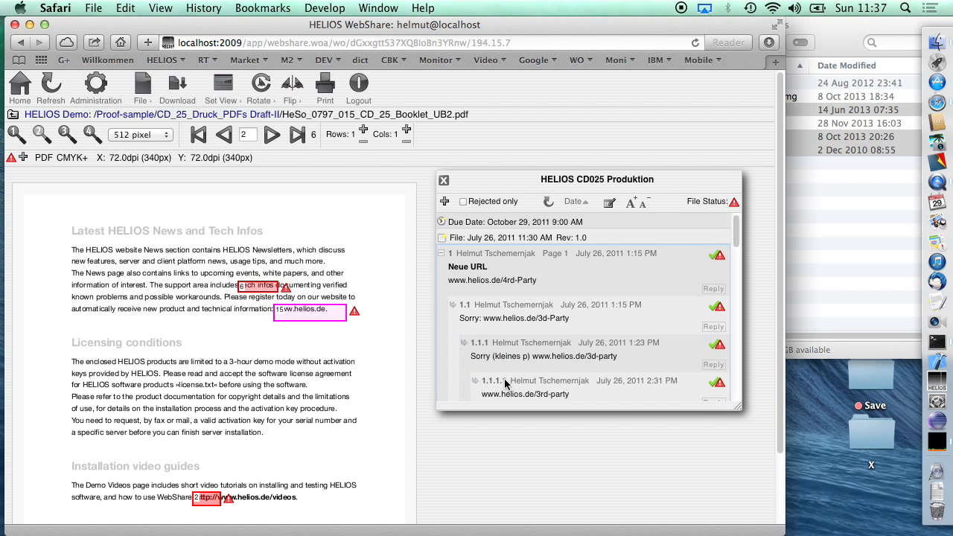
{"action": "scroll", "coordinate": [509, 383], "scroll_direction": "down", "scroll_amount": 4}
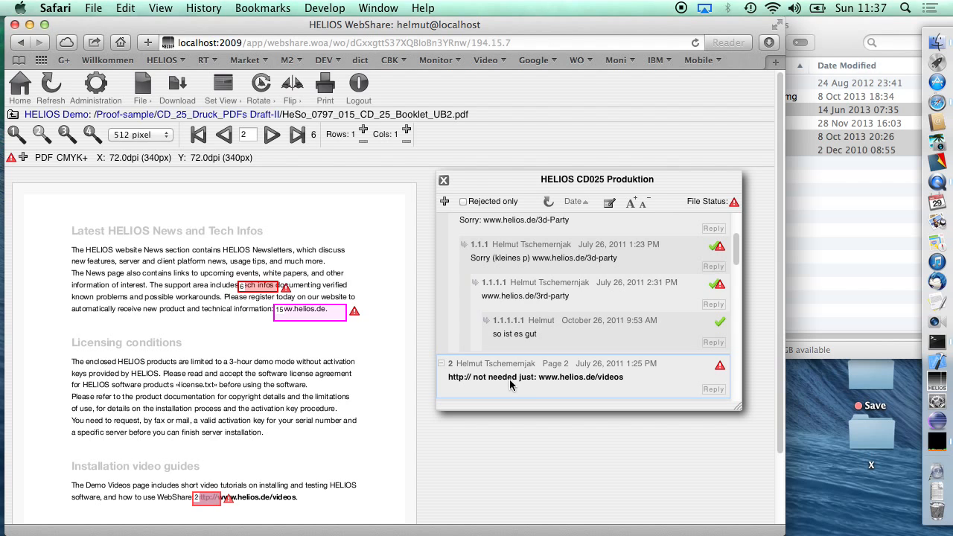
{"action": "scroll", "coordinate": [460, 368], "scroll_direction": "down", "scroll_amount": 4}
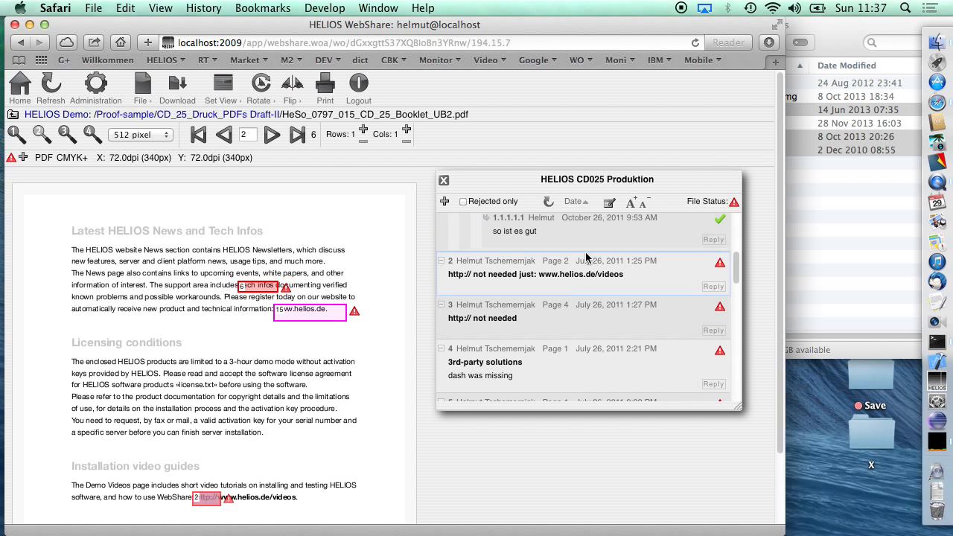
- Sort the annotations by page, view page 3 of the booklet and return to page 2
{"action": "left_click", "coordinate": [581, 206]}
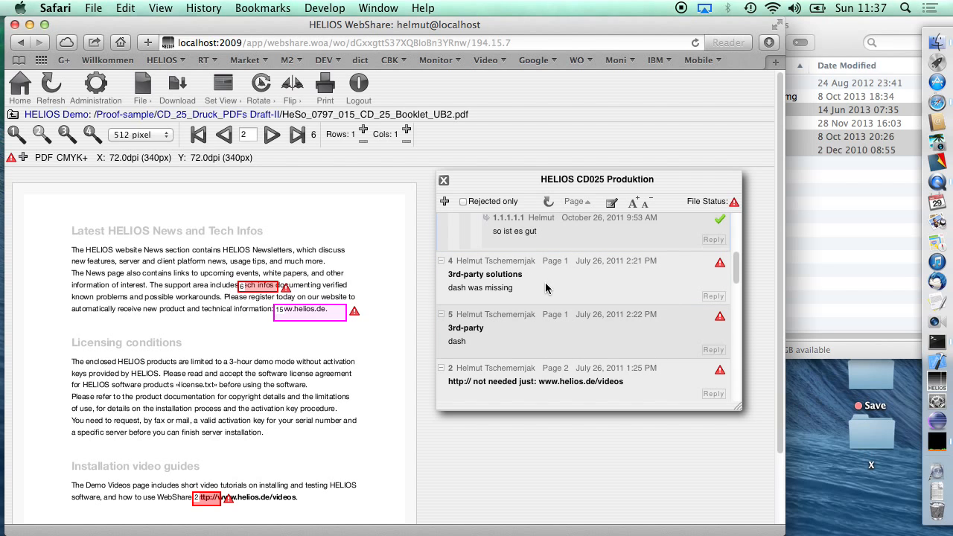
{"action": "scroll", "coordinate": [537, 291], "scroll_direction": "down", "scroll_amount": 2}
{"action": "left_click", "coordinate": [271, 134]}
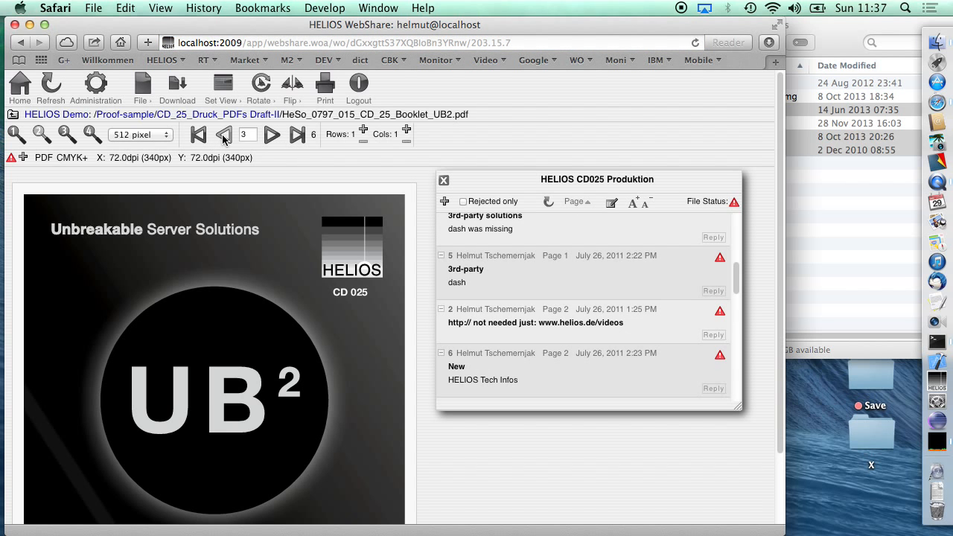
{"action": "left_click", "coordinate": [223, 137]}
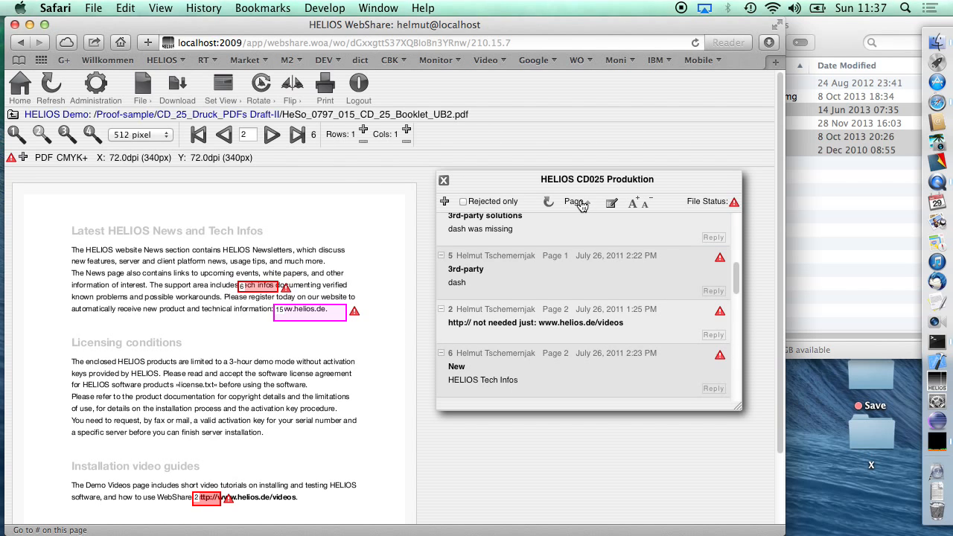
- Print the current view on A4 at Draft (150dpi) with images and annotations, opening the output as a PDF in Preview
{"action": "left_click", "coordinate": [325, 95]}
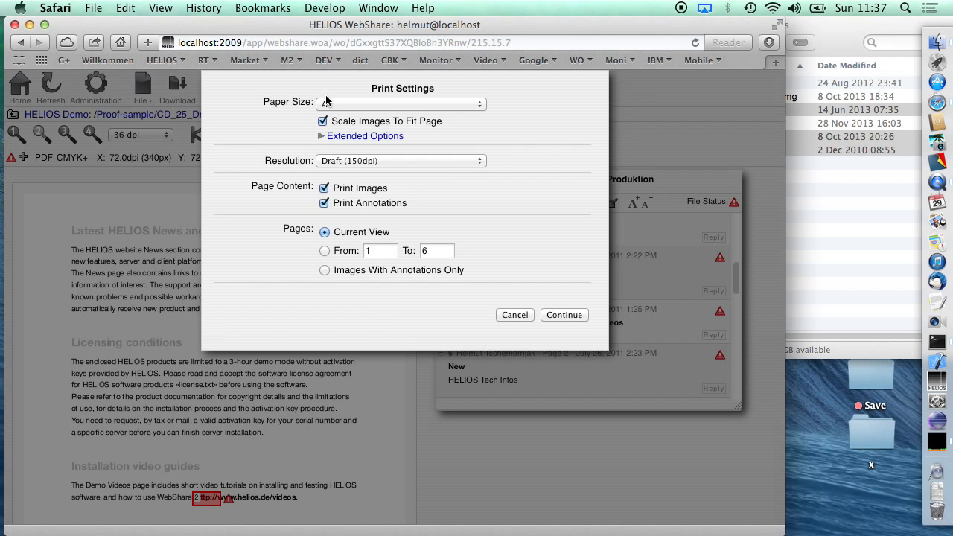
{"action": "left_click", "coordinate": [564, 315]}
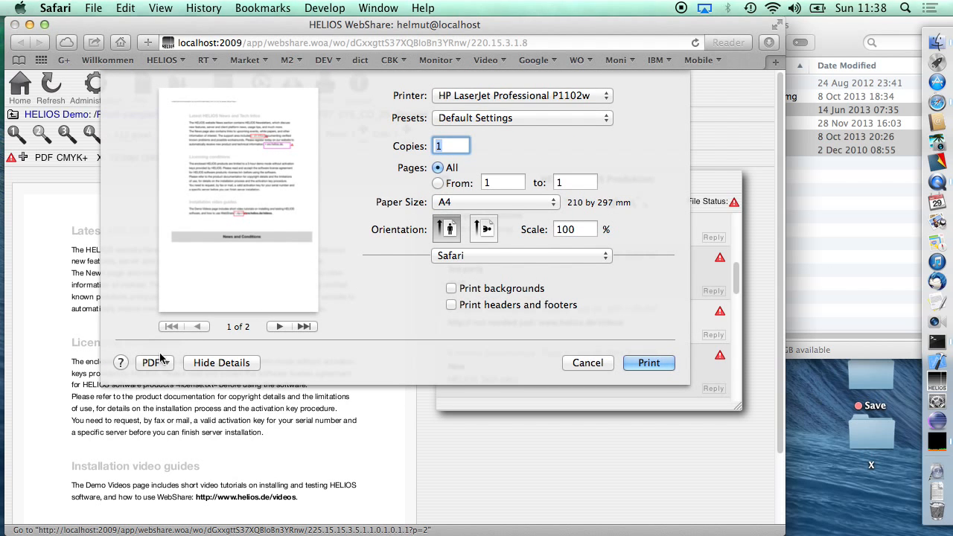
{"action": "left_click", "coordinate": [152, 362]}
{"action": "left_click", "coordinate": [173, 379]}
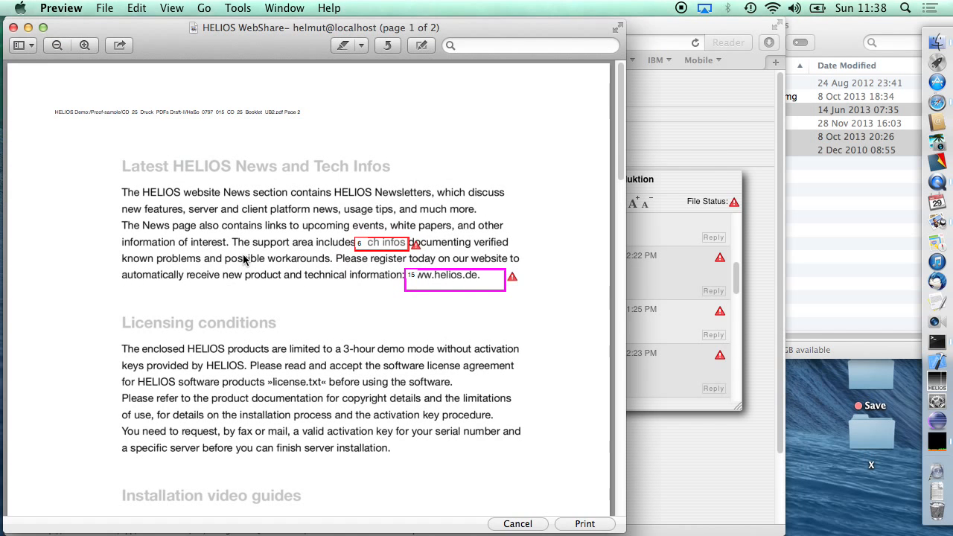
- Review the marked-up page and the full annotations list in the print PDF, and close the Preview window
{"action": "scroll", "coordinate": [242, 258], "scroll_direction": "down", "scroll_amount": 10}
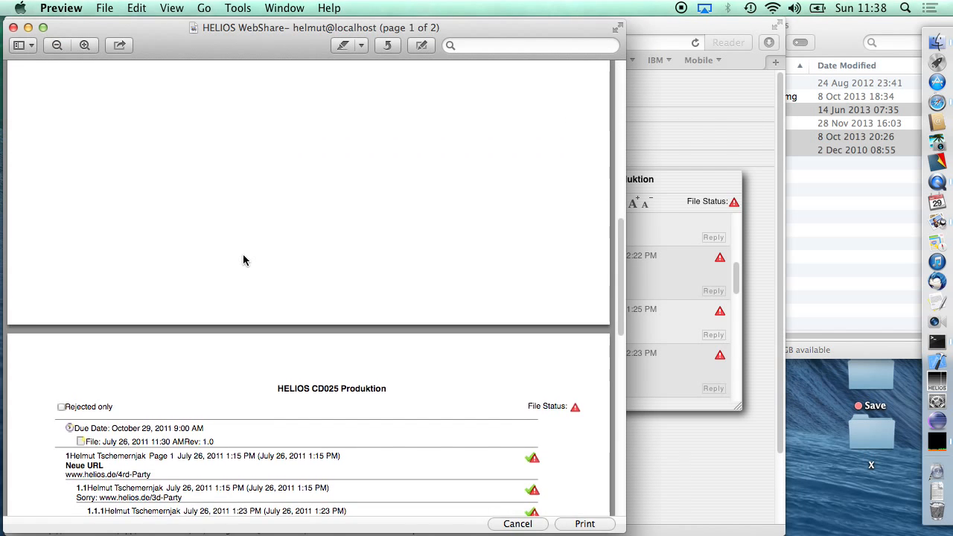
{"action": "scroll", "coordinate": [243, 259], "scroll_direction": "down", "scroll_amount": 8}
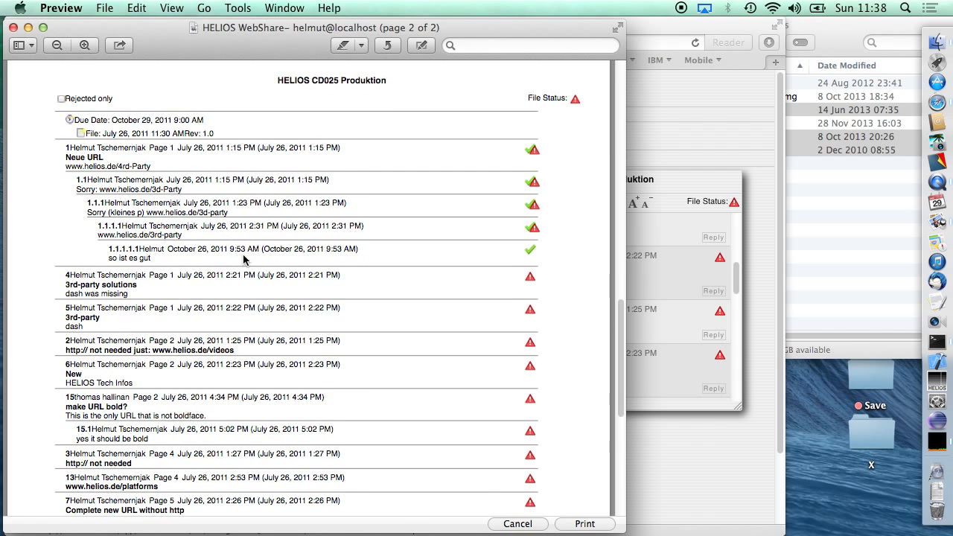
{"action": "scroll", "coordinate": [243, 259], "scroll_direction": "down", "scroll_amount": 10}
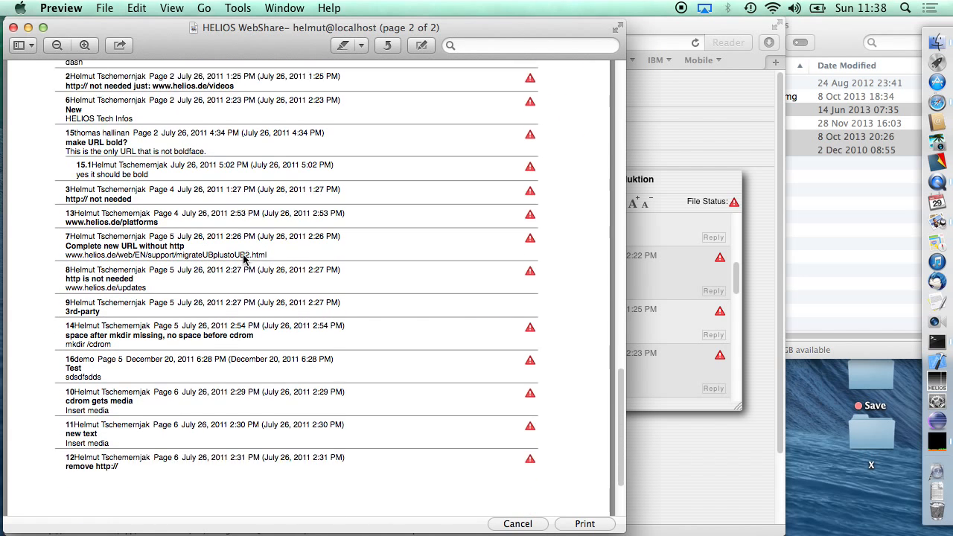
{"action": "scroll", "coordinate": [242, 259], "scroll_direction": "up", "scroll_amount": 10}
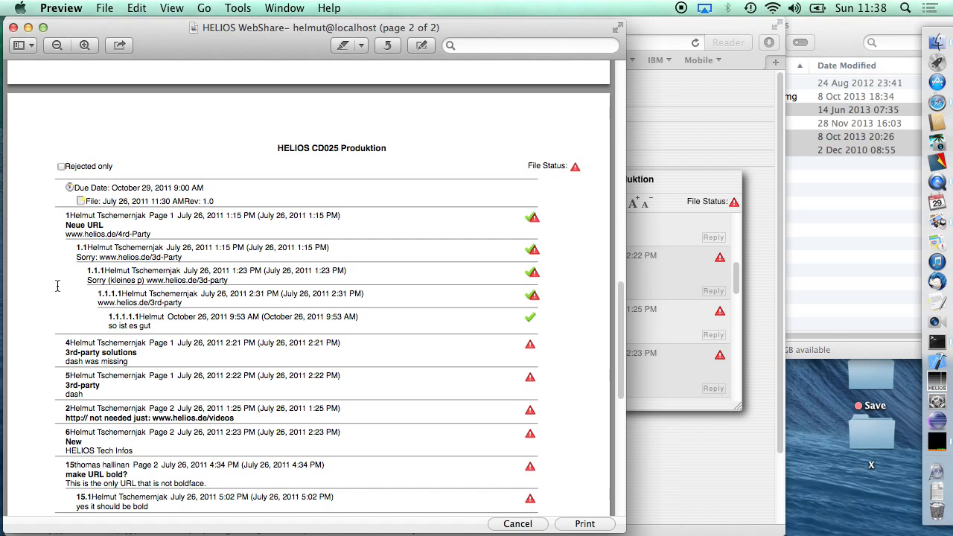
{"action": "left_click", "coordinate": [14, 28]}
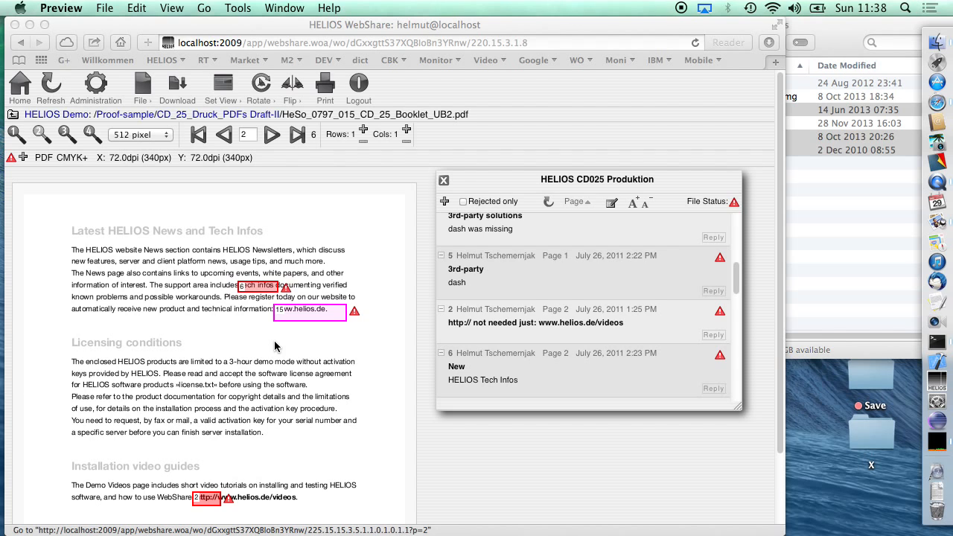
- Close the annotations window and open page 2 of the booklet as a proof
{"action": "left_click", "coordinate": [444, 182]}
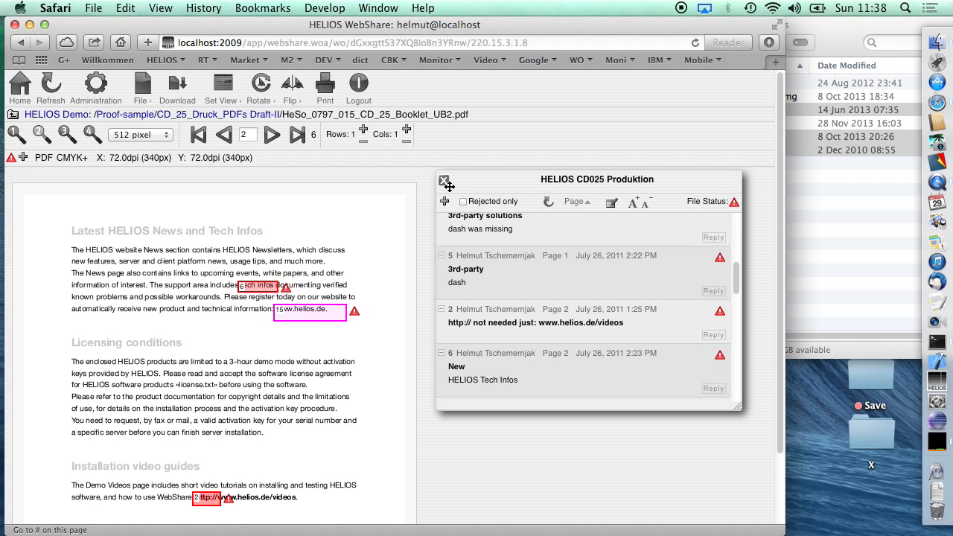
{"action": "left_click", "coordinate": [445, 183]}
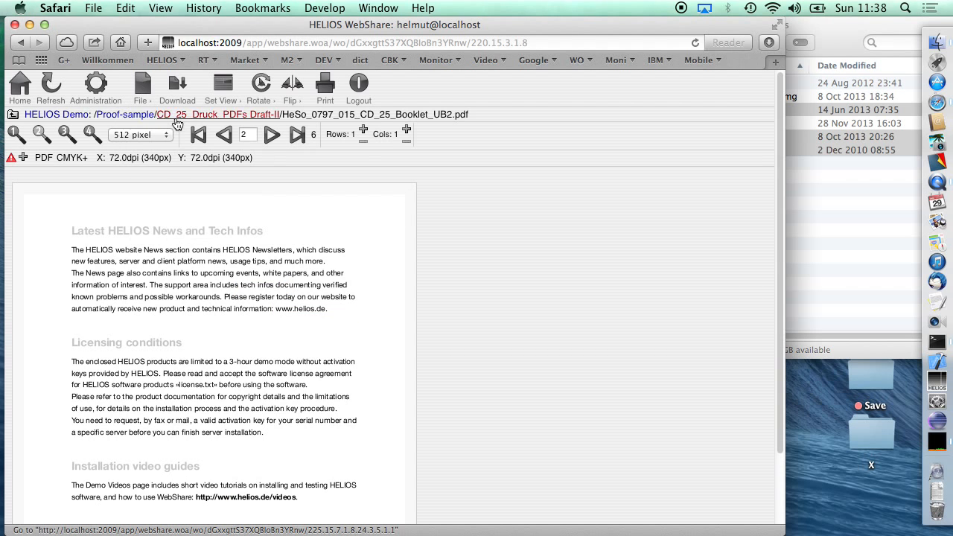
{"action": "mouse_move", "coordinate": [143, 99]}
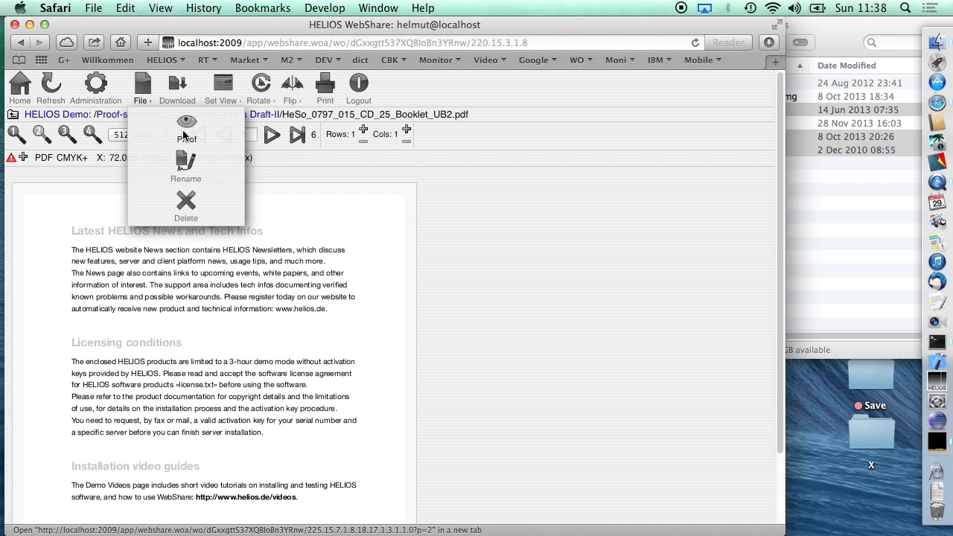
{"action": "left_click", "coordinate": [186, 127]}
{"action": "left_click", "coordinate": [130, 64]}
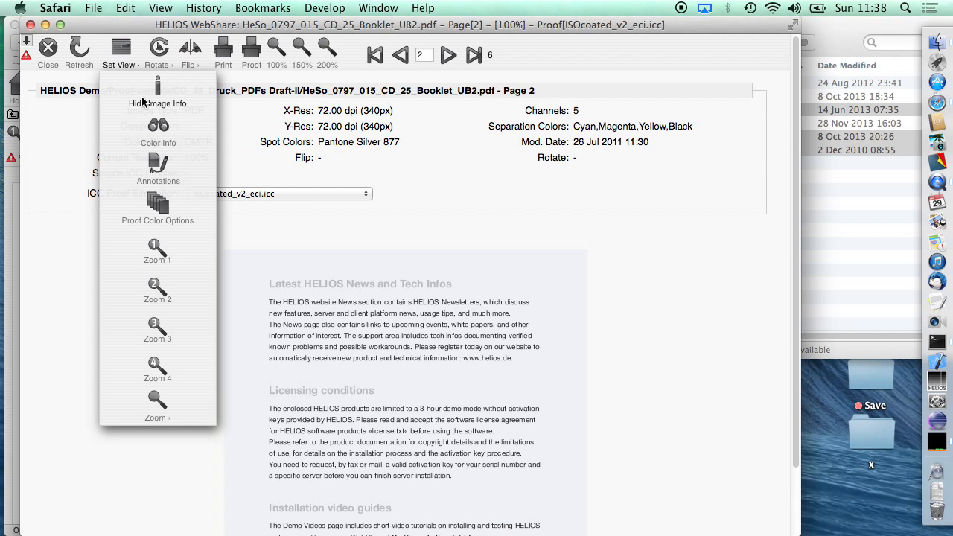
{"action": "left_click", "coordinate": [145, 96]}
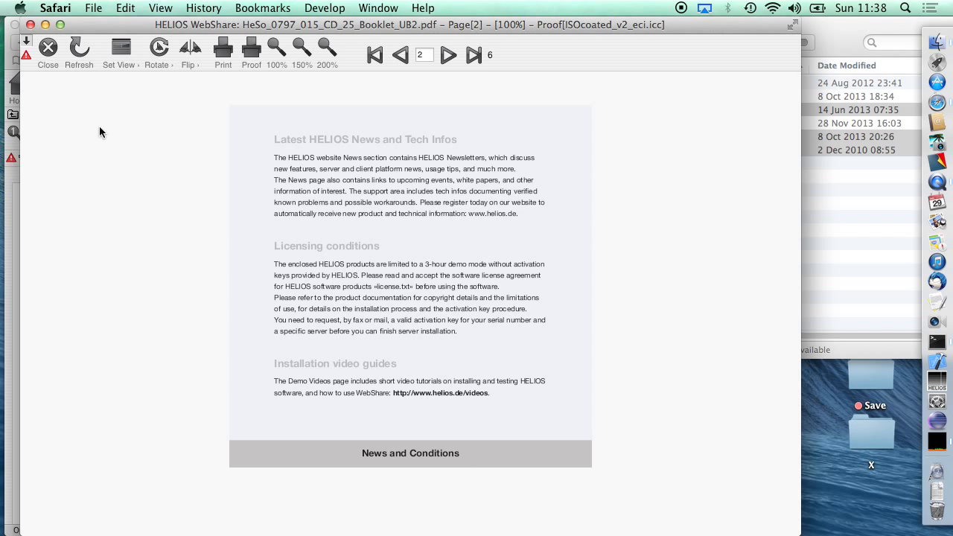
{"action": "left_click", "coordinate": [120, 56]}
{"action": "left_click", "coordinate": [154, 100]}
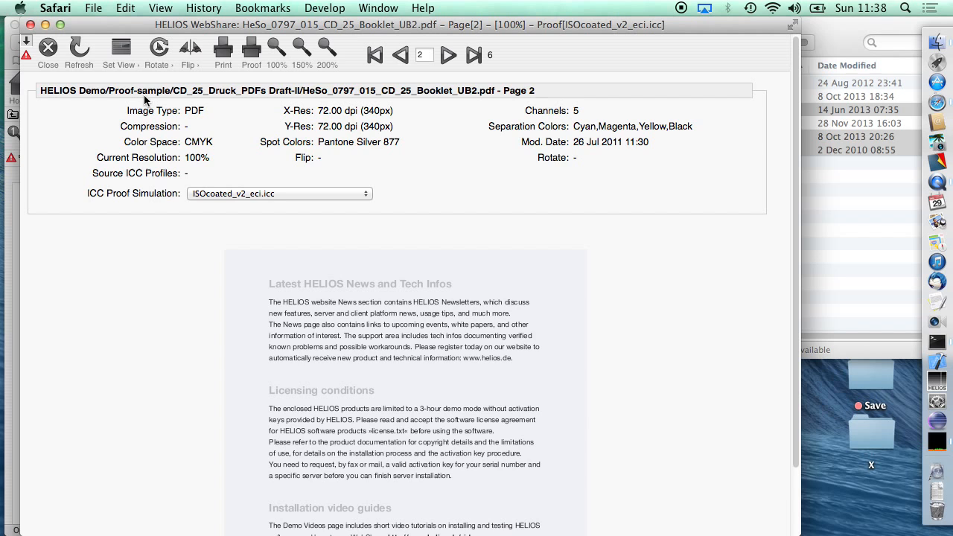
- Set the ICC Proof Simulation to none and hide the proof's image info
{"action": "left_click", "coordinate": [233, 195]}
{"action": "left_click", "coordinate": [228, 162]}
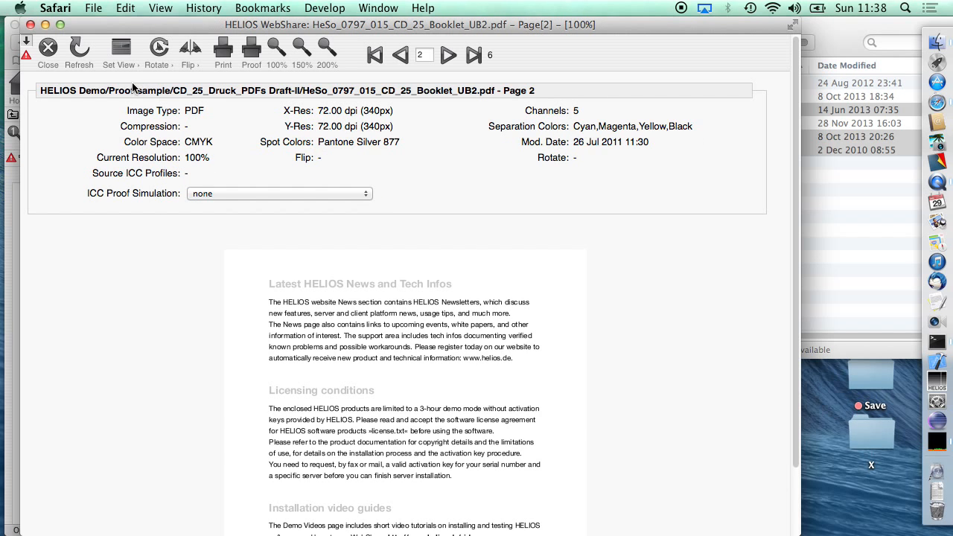
{"action": "left_click", "coordinate": [121, 63]}
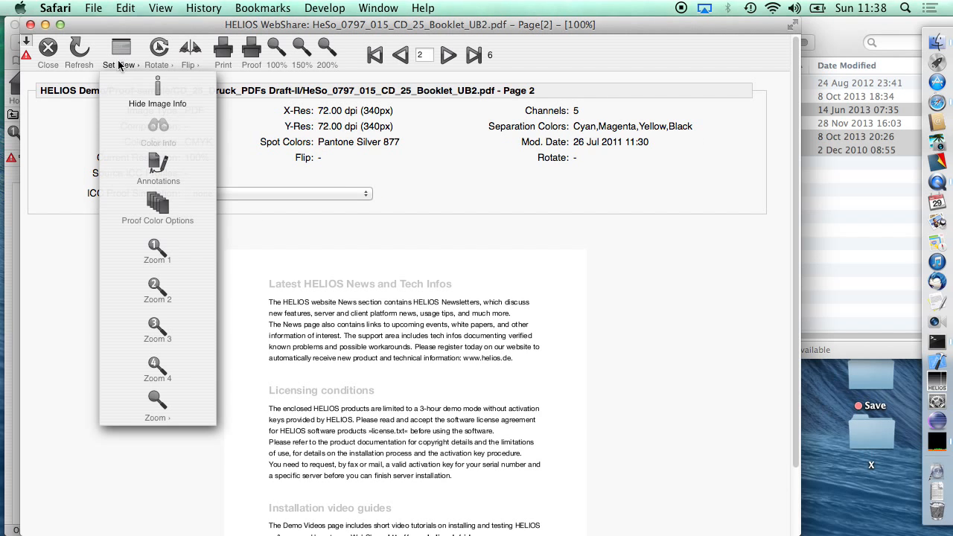
{"action": "left_click", "coordinate": [148, 93]}
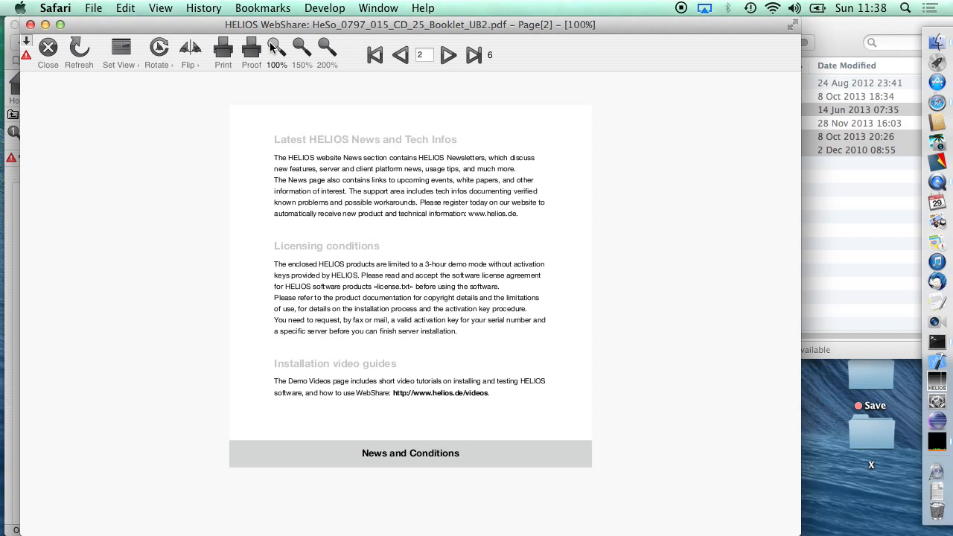
- View the proof page at 150% and 200%, and return it to 100%
{"action": "left_click", "coordinate": [309, 52]}
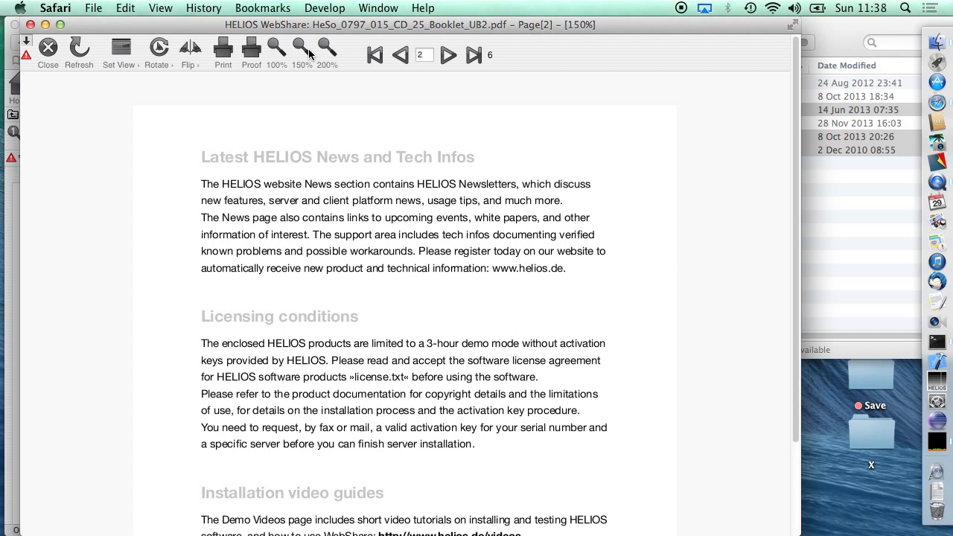
{"action": "left_click", "coordinate": [325, 50]}
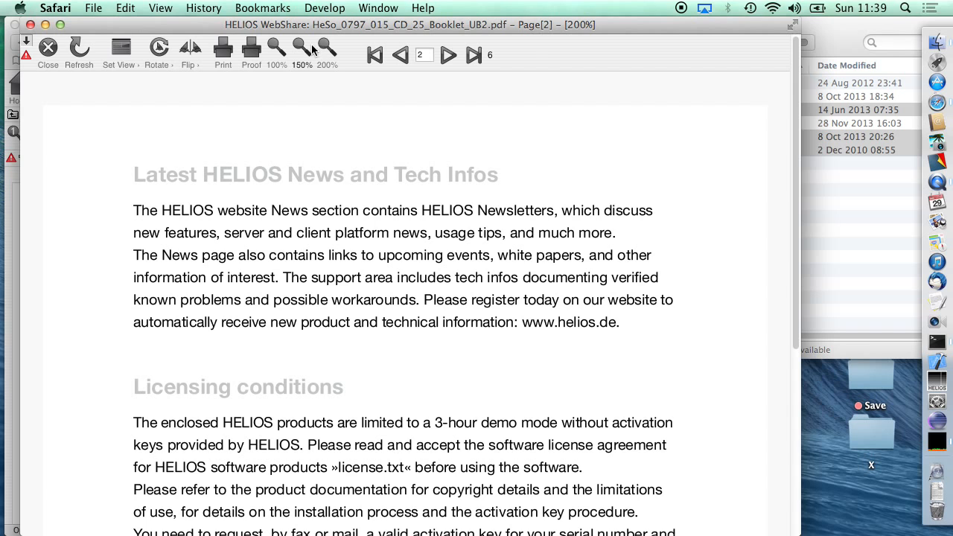
{"action": "left_click", "coordinate": [275, 50]}
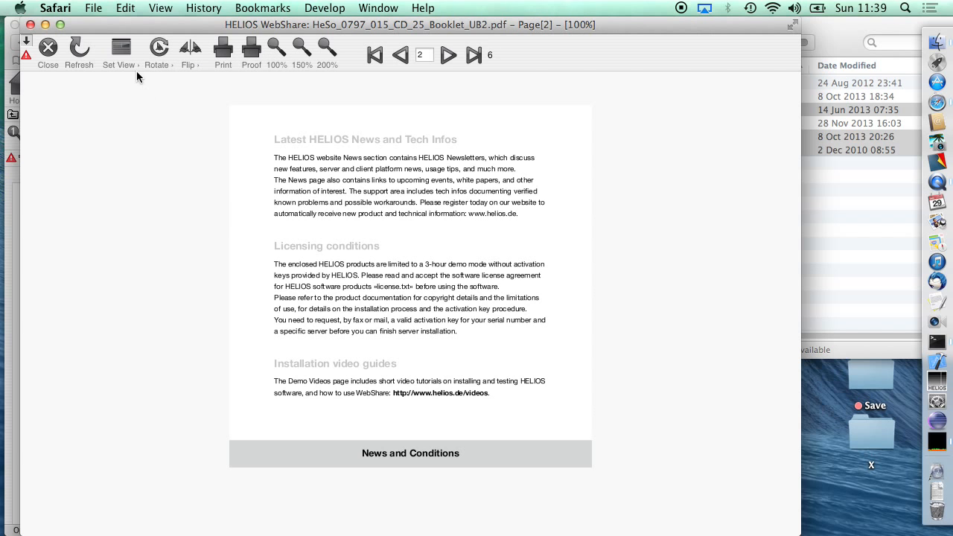
- Look over the proof's view and zoom options, and close the proof window
{"action": "left_click", "coordinate": [121, 49]}
{"action": "mouse_move", "coordinate": [157, 387]}
{"action": "mouse_move", "coordinate": [125, 65]}
{"action": "left_click", "coordinate": [47, 47]}
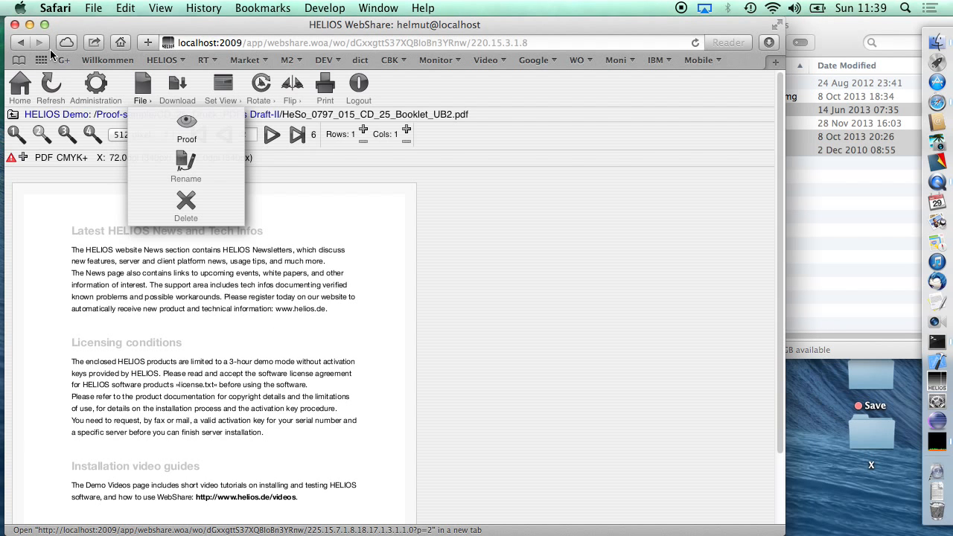
- Open My User Preferences in the administration area and expand Monitor Size Information under Proof Setup
{"action": "left_click", "coordinate": [26, 91]}
{"action": "left_click", "coordinate": [93, 89]}
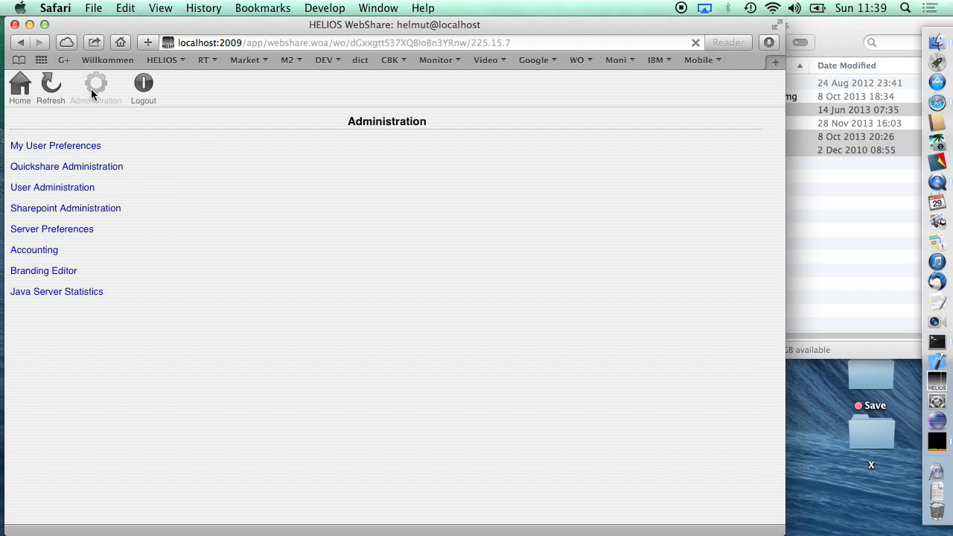
{"action": "left_click", "coordinate": [55, 145]}
{"action": "scroll", "coordinate": [159, 375], "scroll_direction": "down", "scroll_amount": 5}
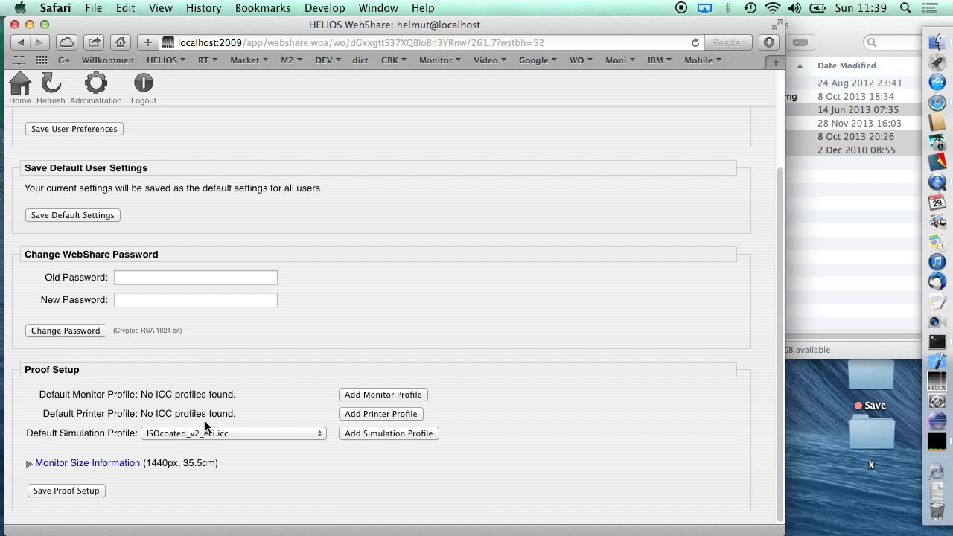
{"action": "left_click", "coordinate": [29, 465]}
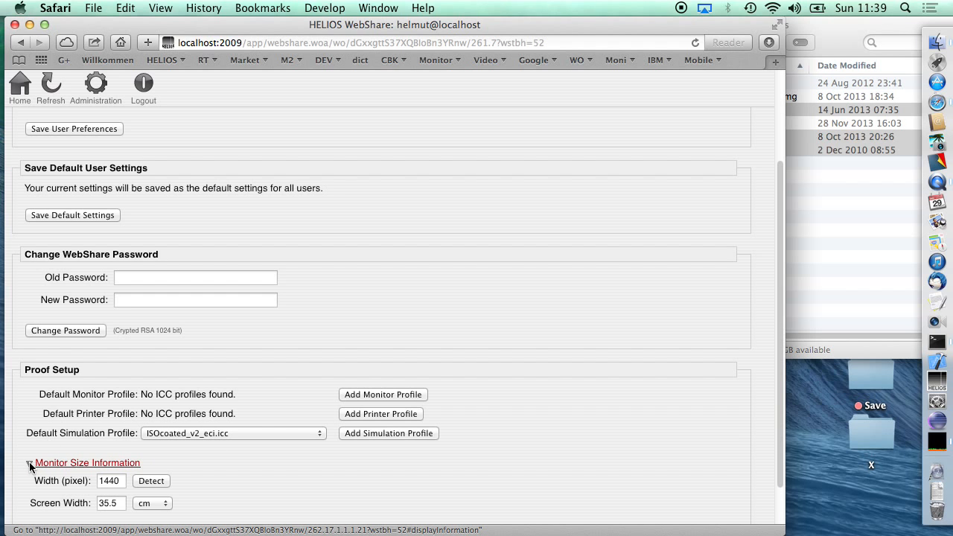
- Log out of WebShare and open the bookmarked HELIOS welcome page
{"action": "double_click", "coordinate": [104, 483]}
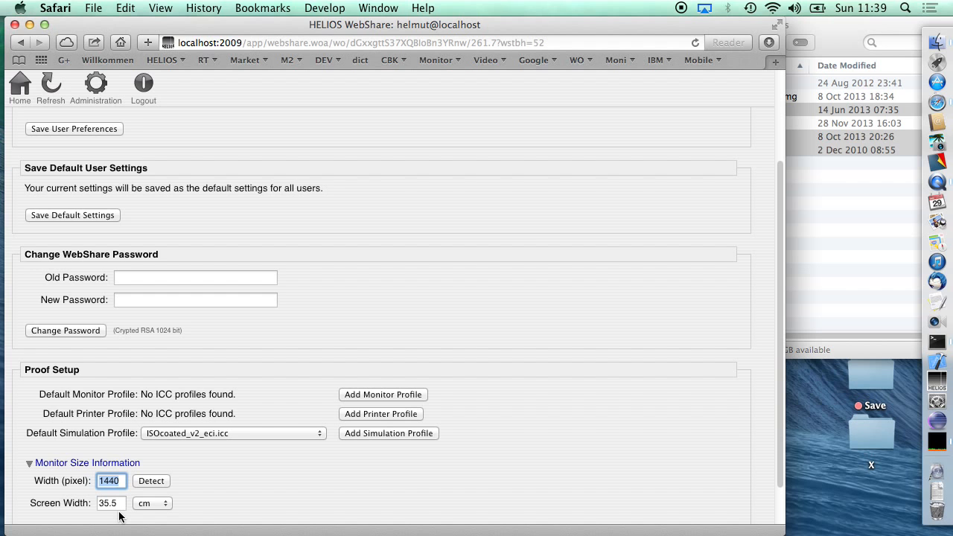
{"action": "left_click", "coordinate": [139, 94]}
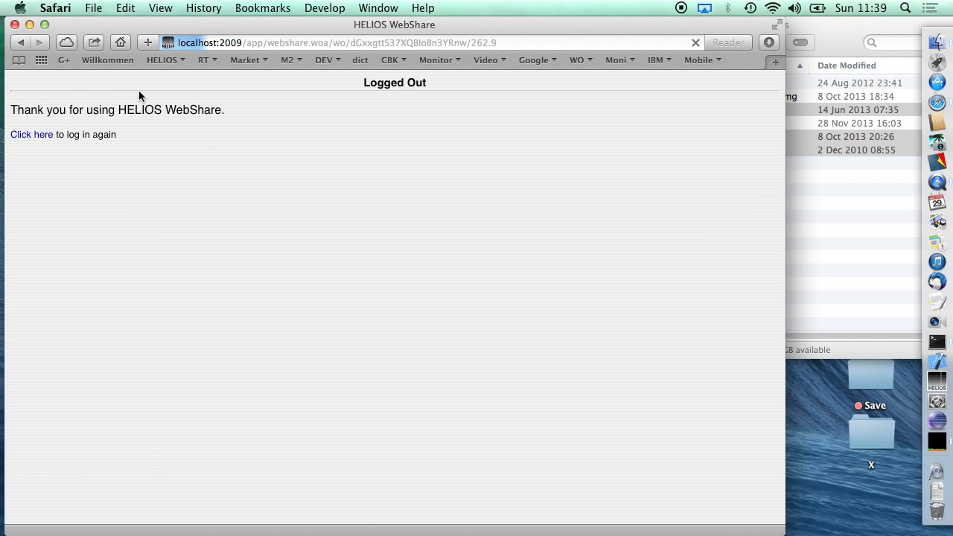
{"action": "left_click", "coordinate": [104, 58]}
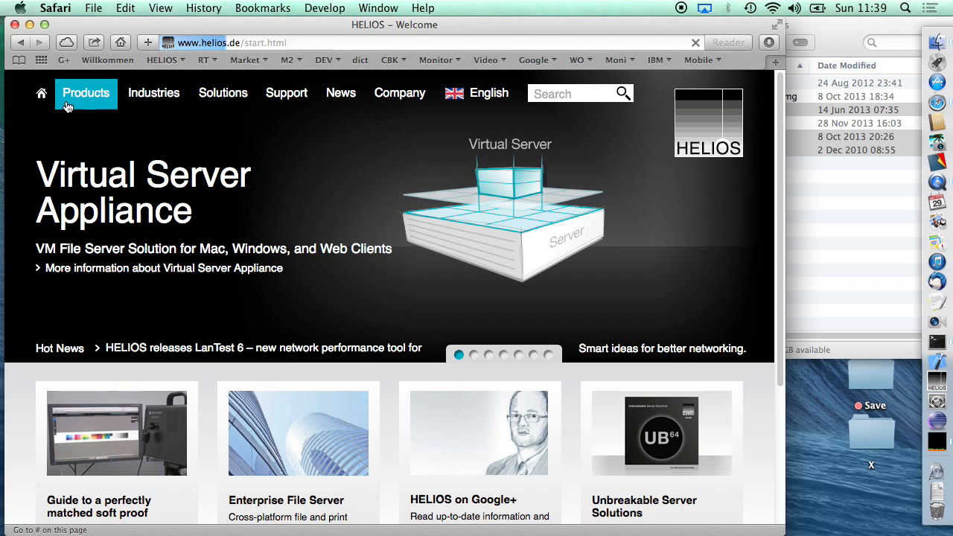
- Open the "What is new in UB64?" page from the Unbreakable Server Solutions section of the HELIOS welcome page
{"action": "mouse_move", "coordinate": [68, 104]}
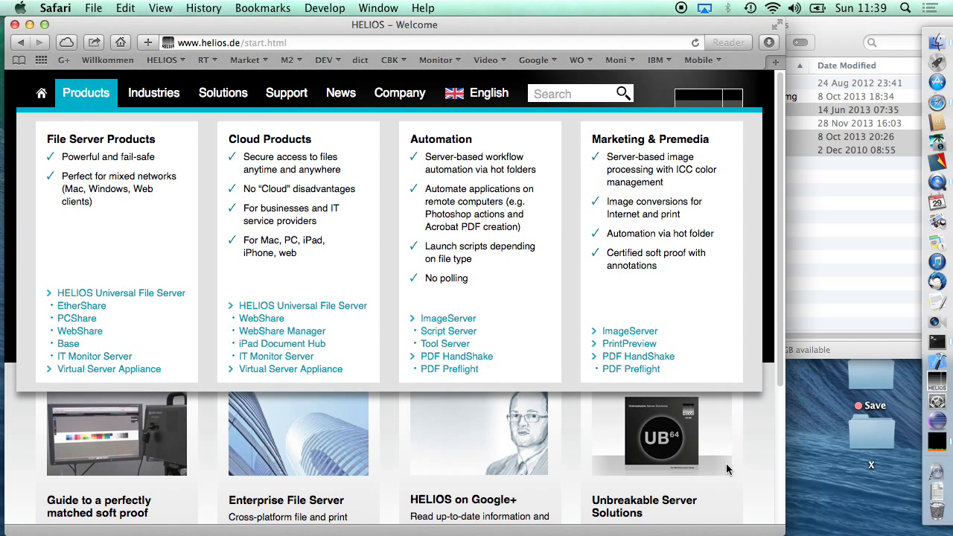
{"action": "scroll", "coordinate": [723, 458], "scroll_direction": "down", "scroll_amount": 2}
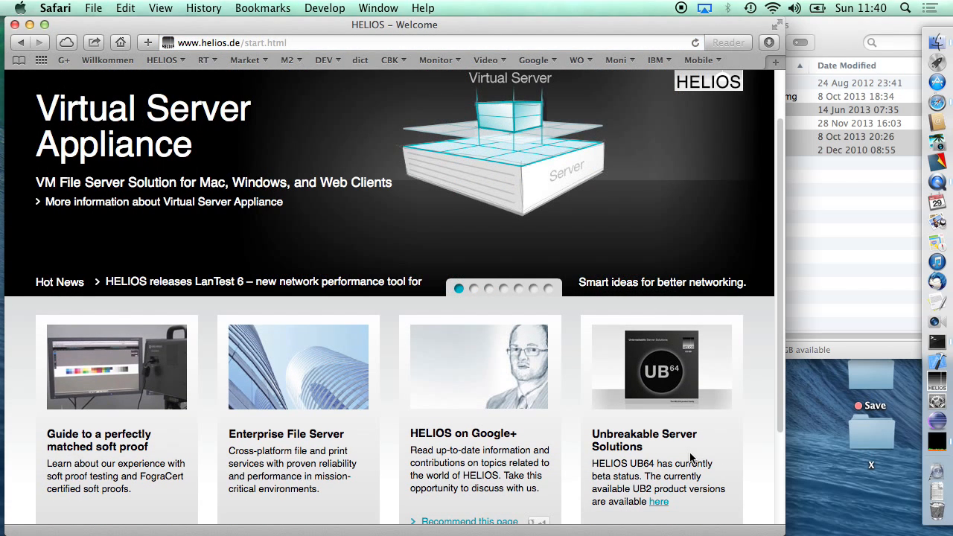
{"action": "scroll", "coordinate": [690, 457], "scroll_direction": "down", "scroll_amount": 4}
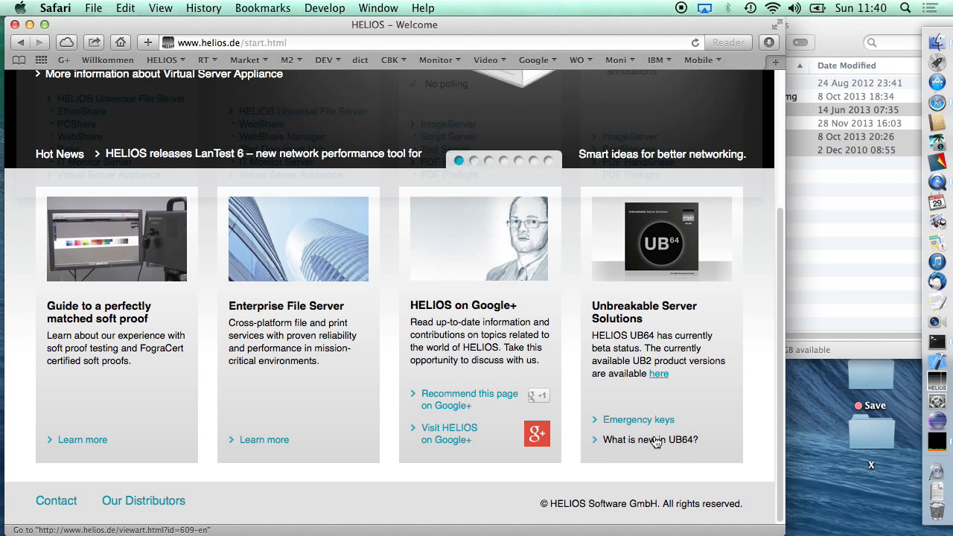
{"action": "left_click", "coordinate": [655, 440]}
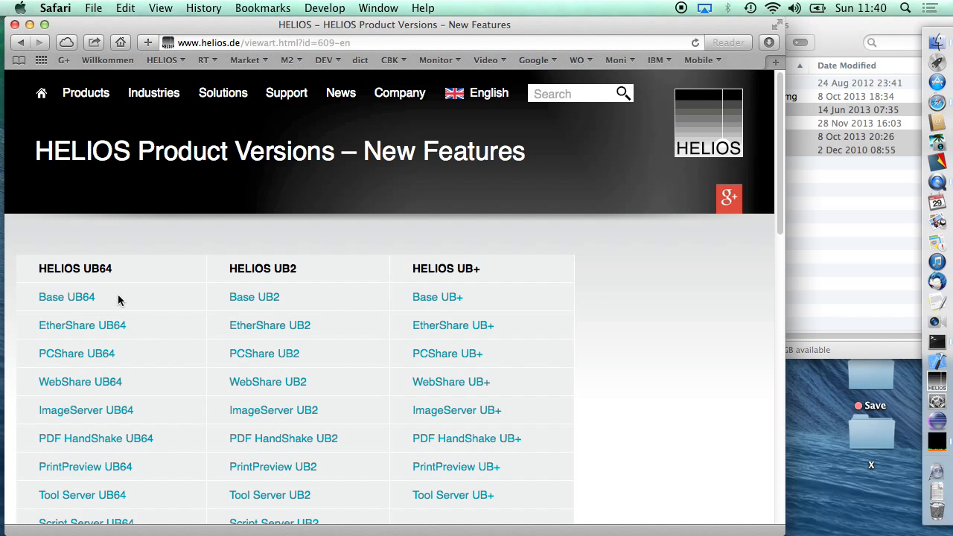
- Open the WebShare UB64 new features page and read through its feature list down to WebShare Manager
{"action": "scroll", "coordinate": [117, 299], "scroll_direction": "down", "scroll_amount": 3}
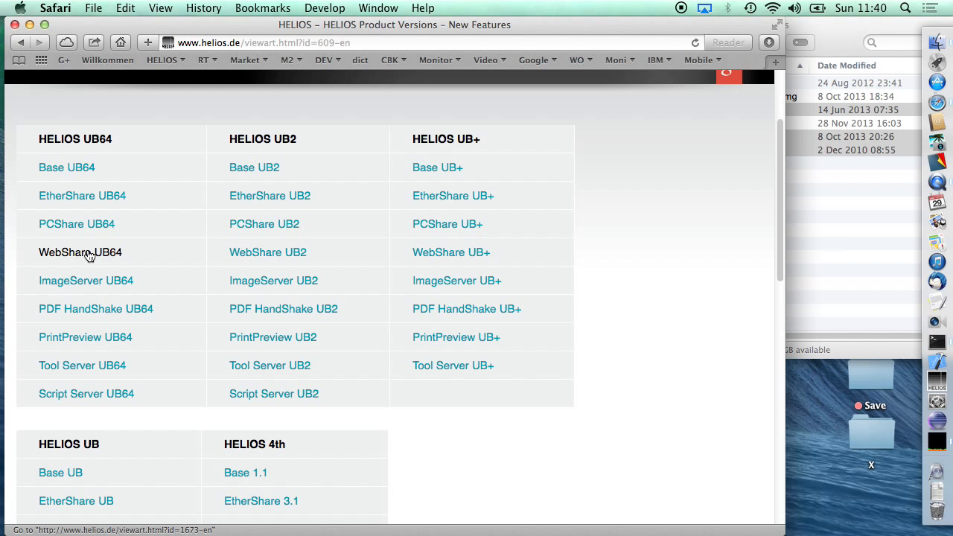
{"action": "left_click", "coordinate": [89, 256]}
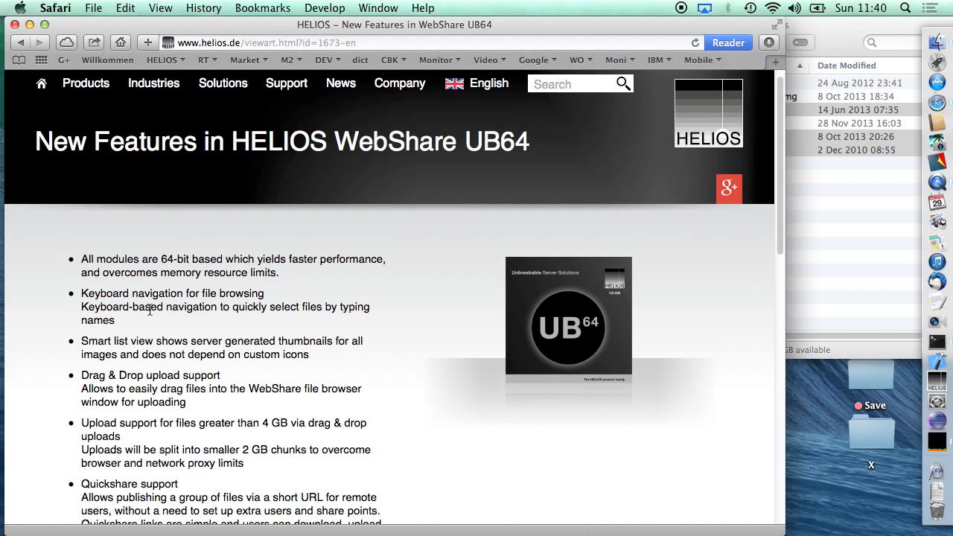
{"action": "scroll", "coordinate": [150, 311], "scroll_direction": "down", "scroll_amount": 2}
{"action": "scroll", "coordinate": [150, 311], "scroll_direction": "down", "scroll_amount": 1}
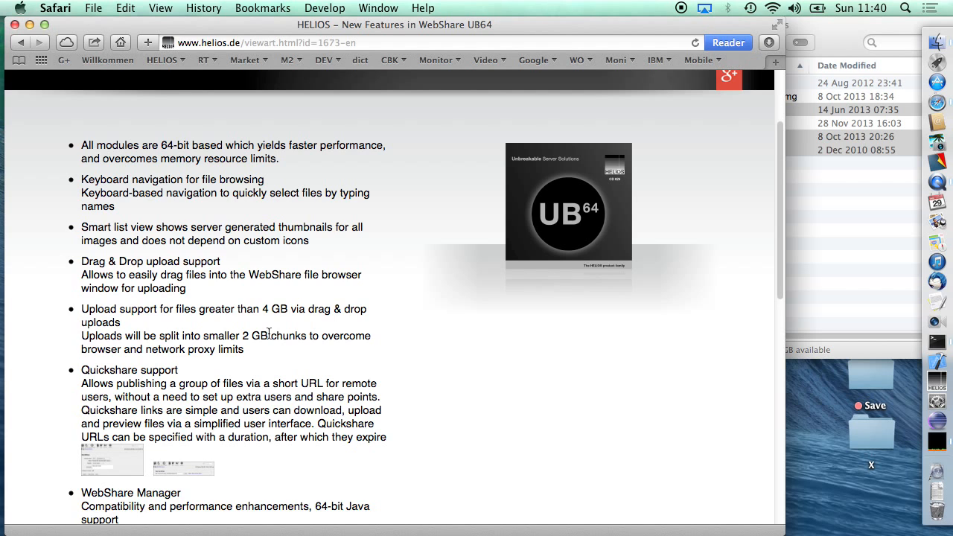
{"action": "scroll", "coordinate": [268, 334], "scroll_direction": "down", "scroll_amount": 5}
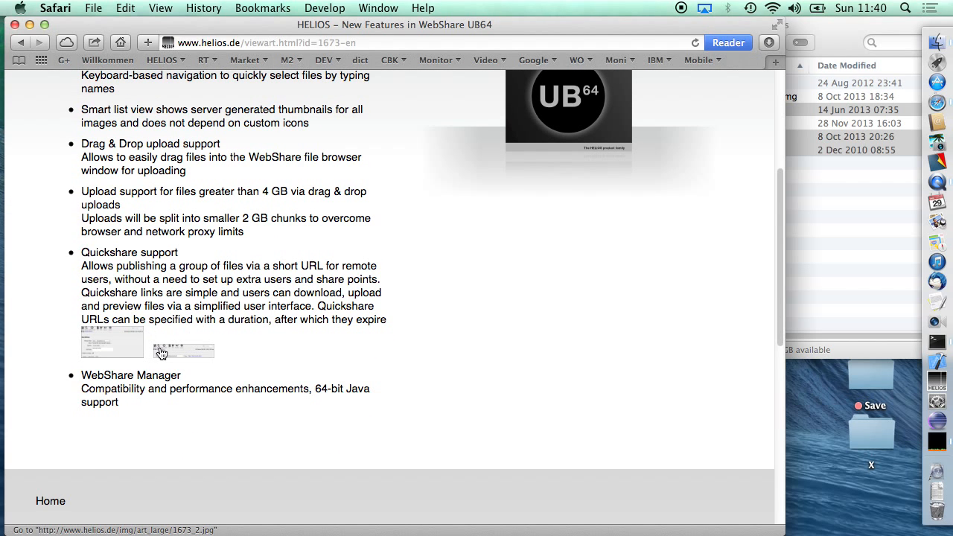
- View both Quickshare screenshots in the image gallery and close the gallery
{"action": "left_click", "coordinate": [121, 347]}
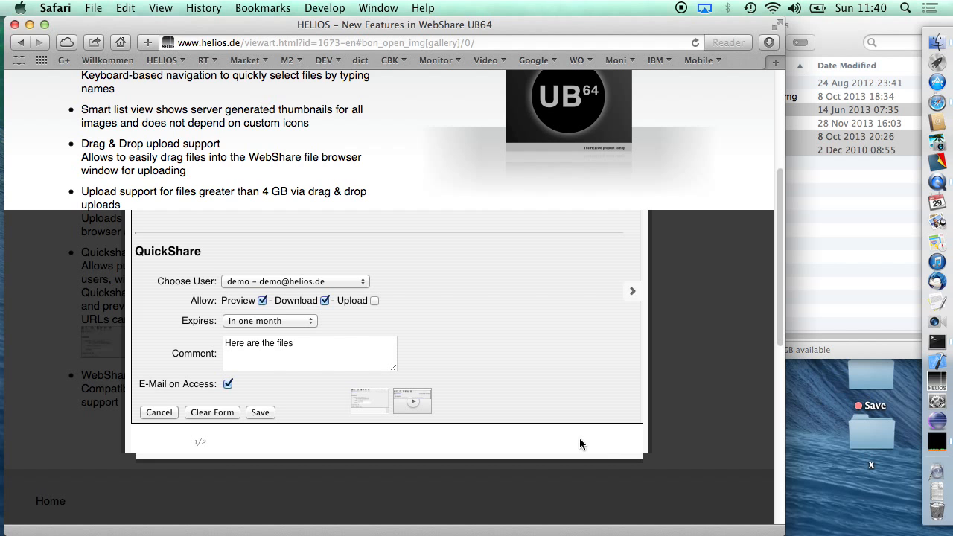
{"action": "left_click", "coordinate": [178, 441]}
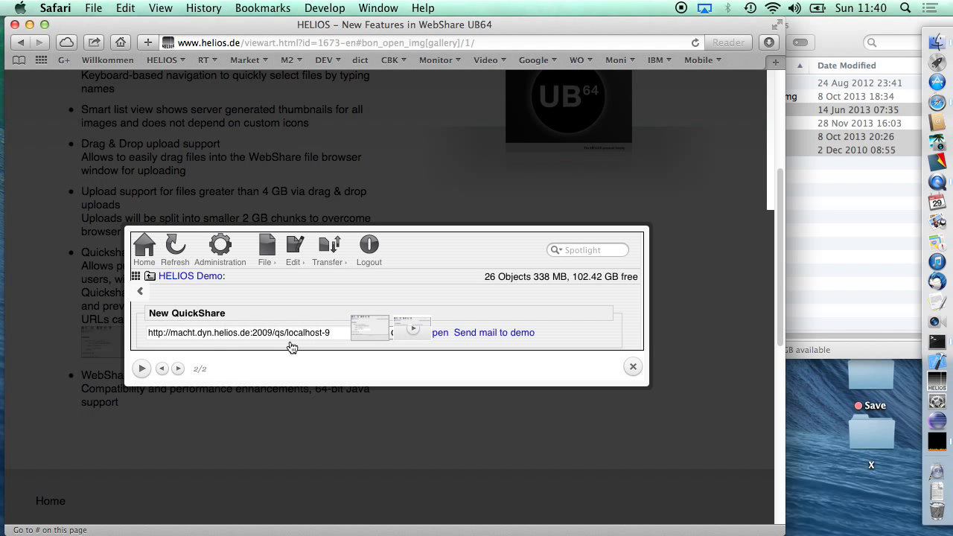
{"action": "left_click", "coordinate": [633, 367]}
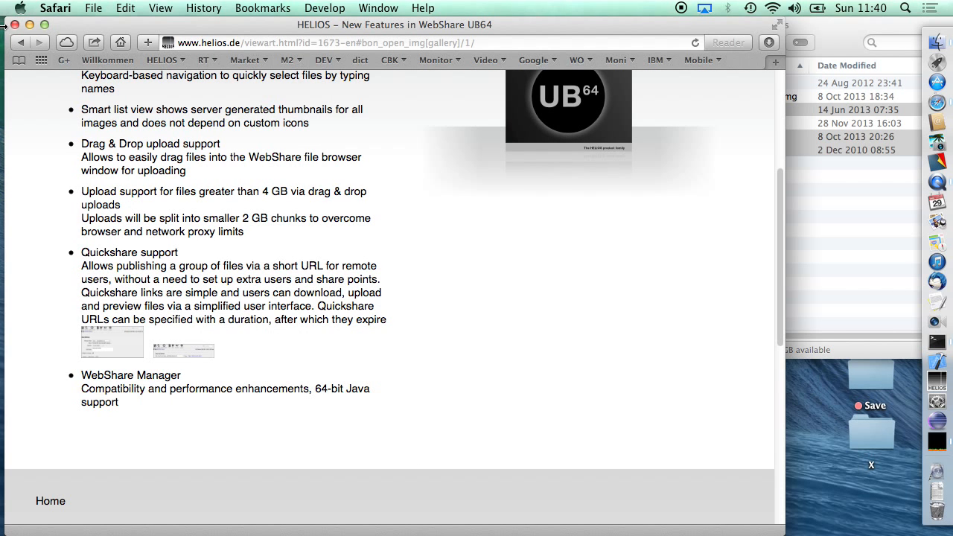
- Return to the product versions overview and open the PrintPreview UB64 new features page
{"action": "left_click", "coordinate": [18, 44]}
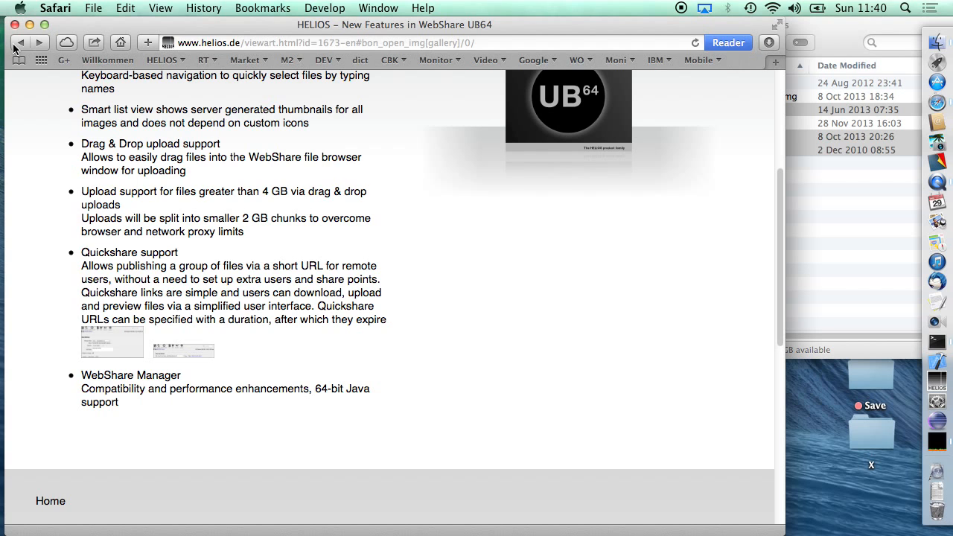
{"action": "left_click", "coordinate": [20, 43]}
{"action": "left_click", "coordinate": [20, 44]}
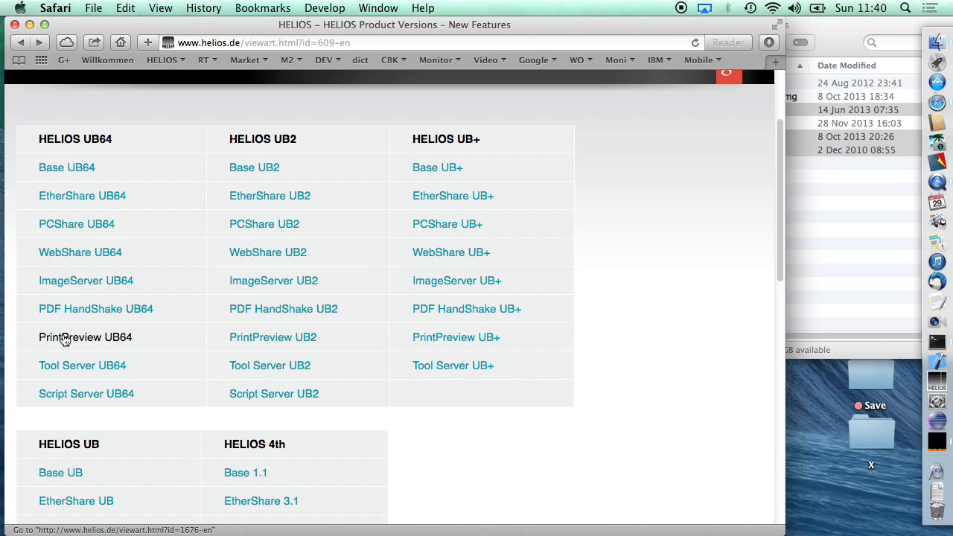
{"action": "left_click", "coordinate": [65, 336]}
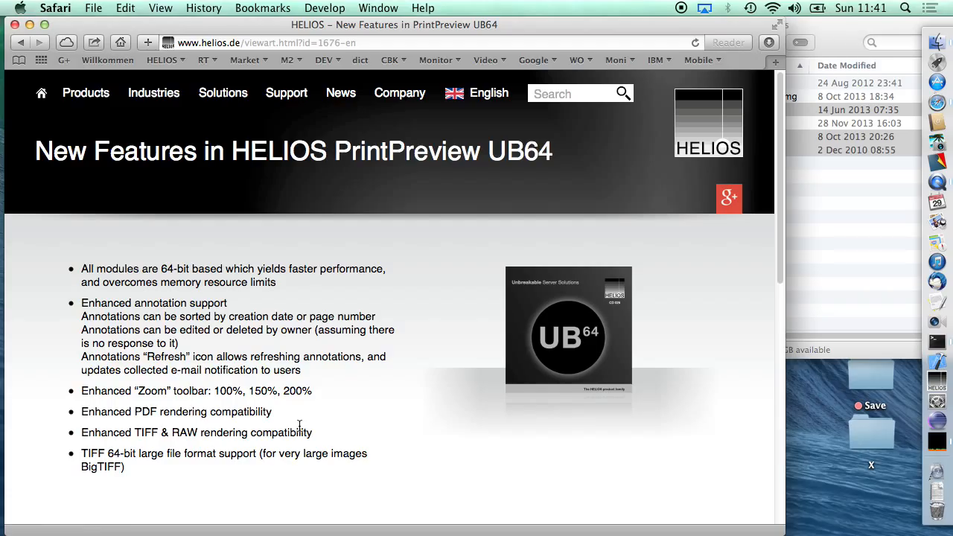
- Return to the HELIOS welcome page and open the HELIOS on Google+ profile
{"action": "left_click", "coordinate": [42, 93]}
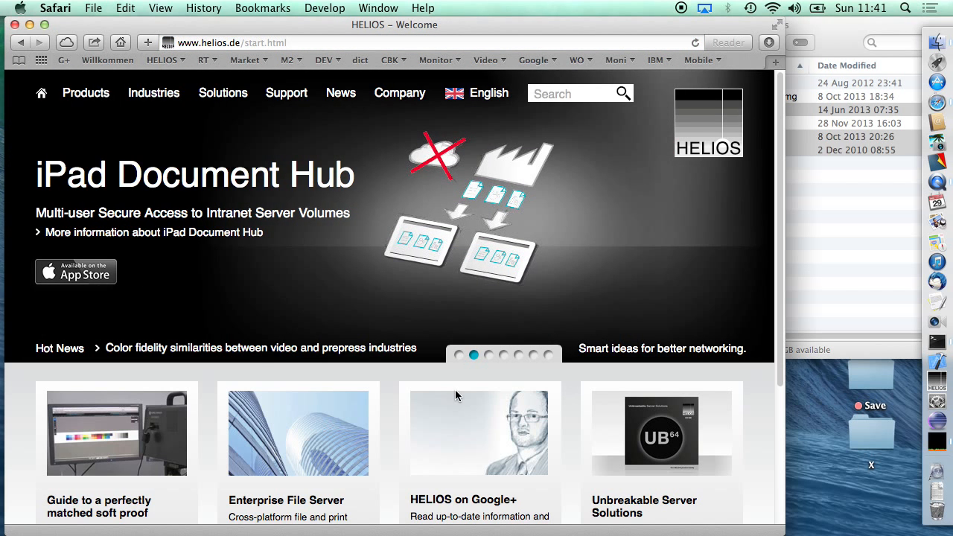
{"action": "scroll", "coordinate": [455, 389], "scroll_direction": "down", "scroll_amount": 5}
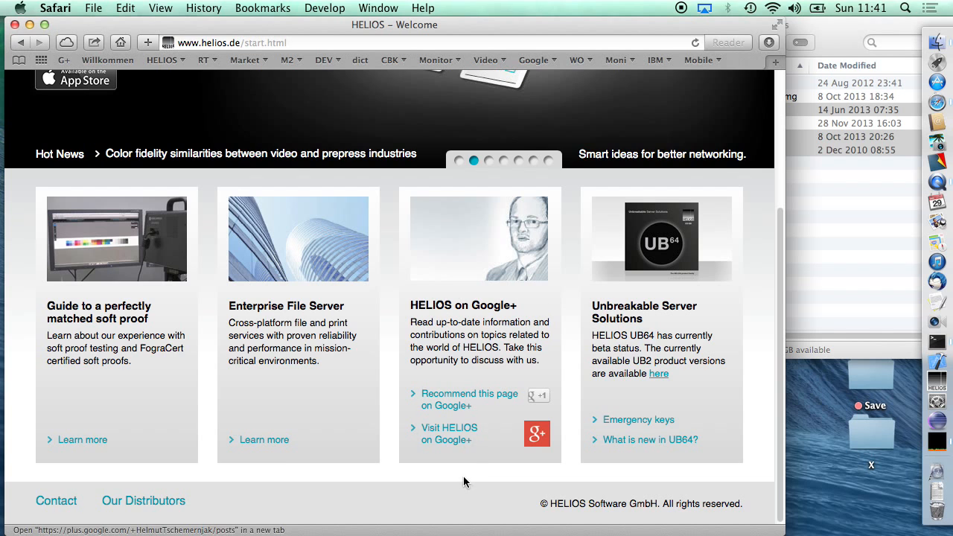
{"action": "left_click", "coordinate": [452, 439]}
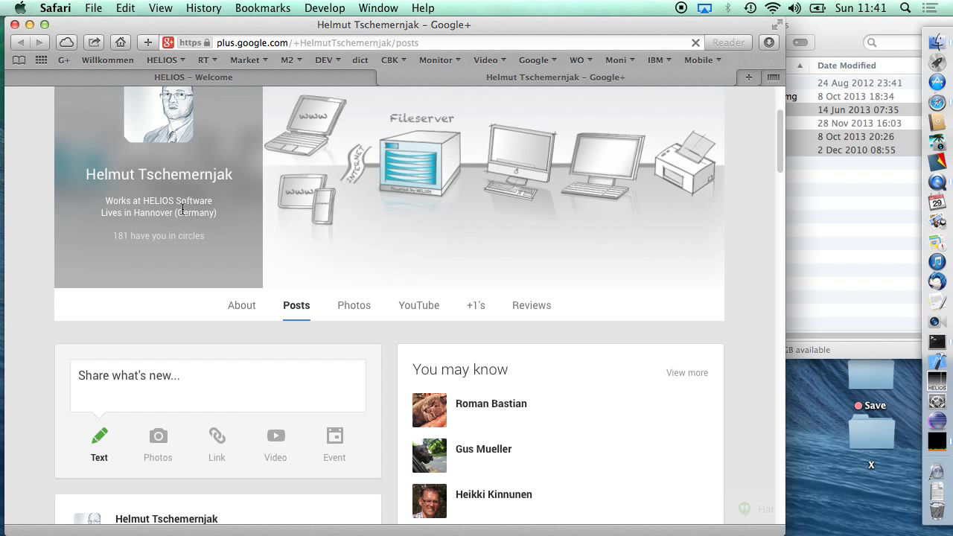
- Look through the Google+ posts, including the HELIOS UB64 Discussion with its comments and the product announcements
{"action": "scroll", "coordinate": [182, 209], "scroll_direction": "down", "scroll_amount": 8}
{"action": "scroll", "coordinate": [182, 209], "scroll_direction": "down", "scroll_amount": 10}
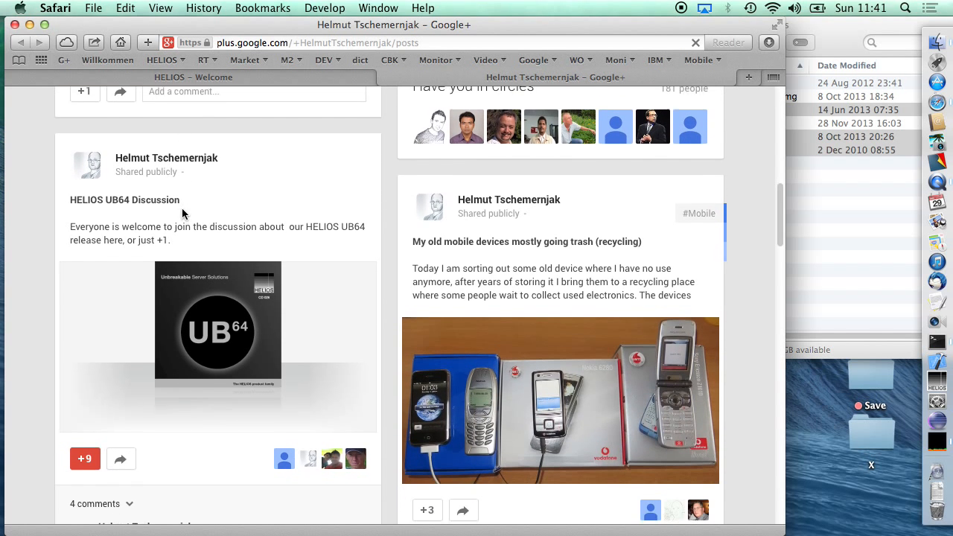
{"action": "scroll", "coordinate": [180, 160], "scroll_direction": "up", "scroll_amount": 15}
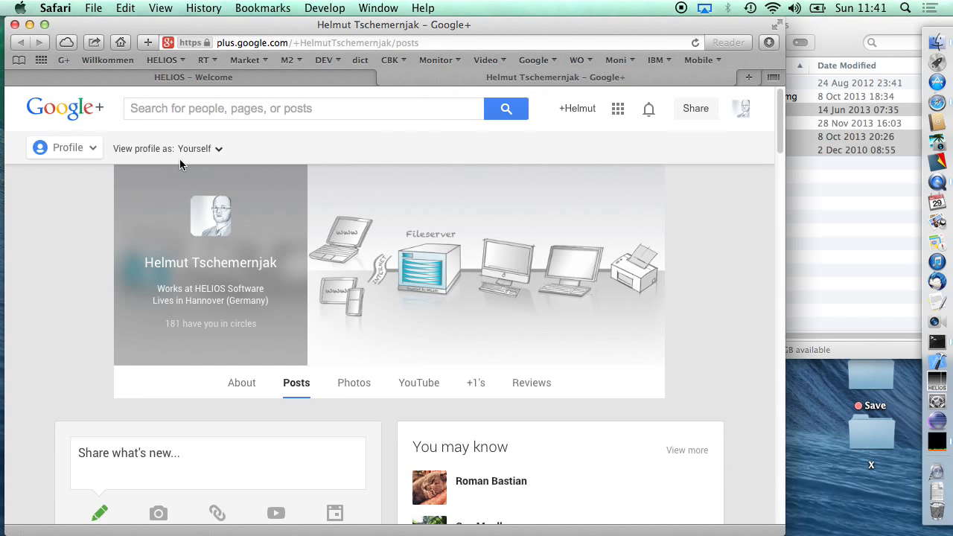
{"action": "scroll", "coordinate": [35, 318], "scroll_direction": "down", "scroll_amount": 15}
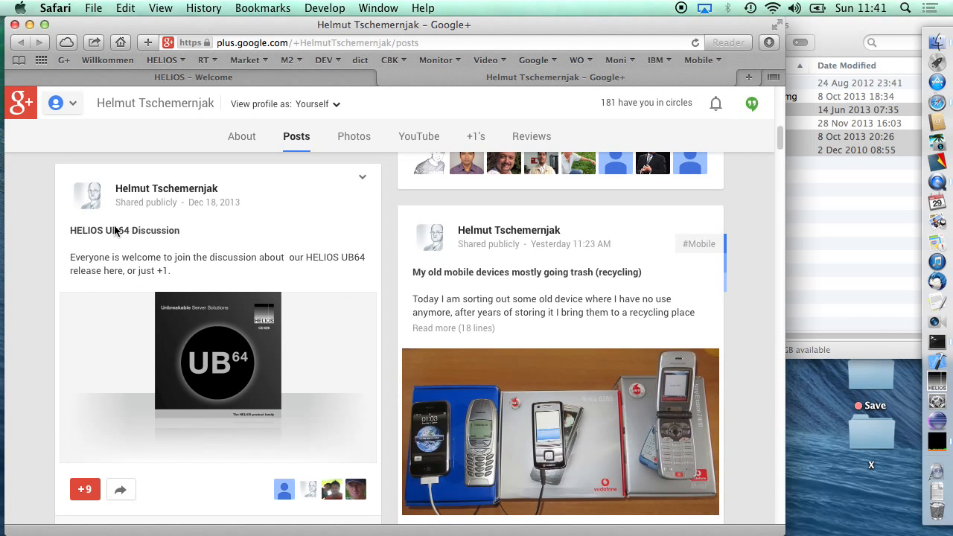
{"action": "scroll", "coordinate": [133, 300], "scroll_direction": "down", "scroll_amount": 5}
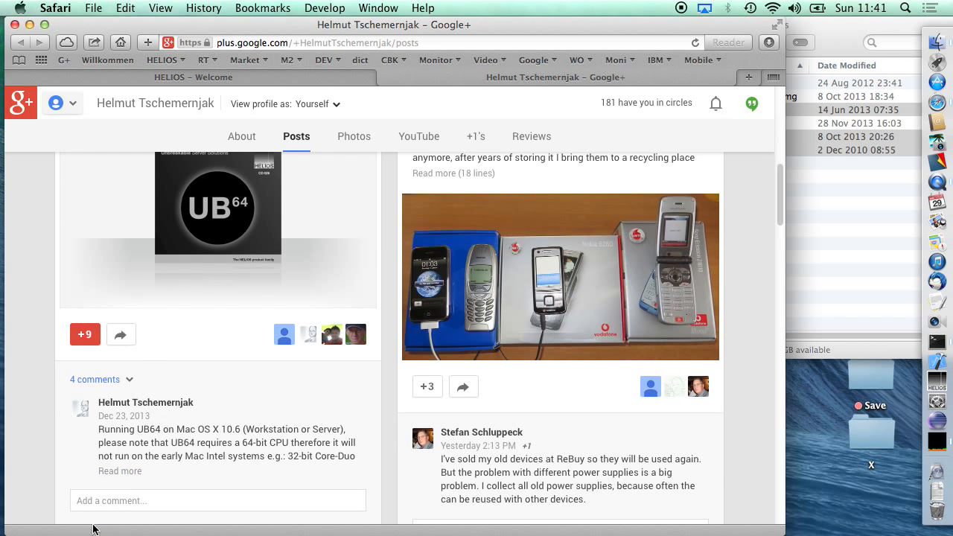
{"action": "scroll", "coordinate": [134, 327], "scroll_direction": "up", "scroll_amount": 3}
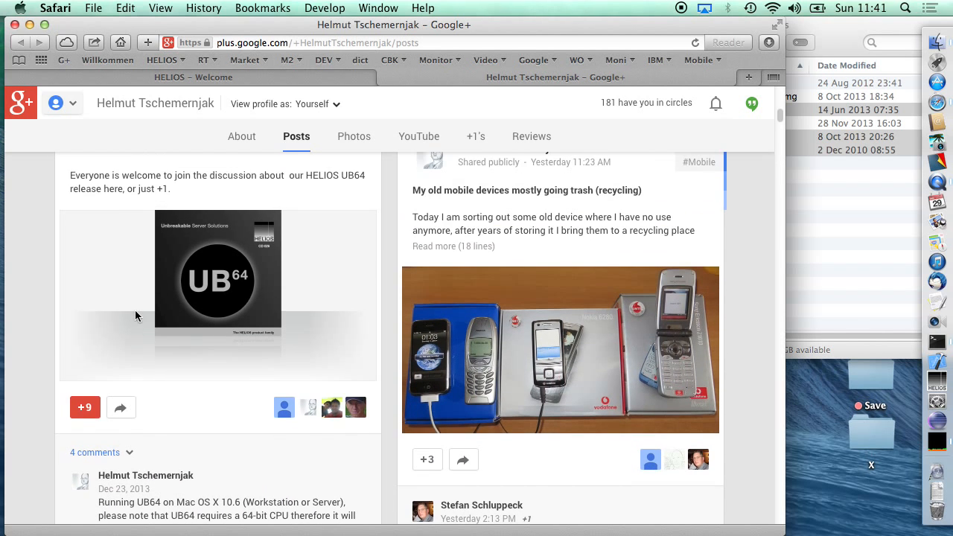
{"action": "scroll", "coordinate": [137, 317], "scroll_direction": "up", "scroll_amount": 3}
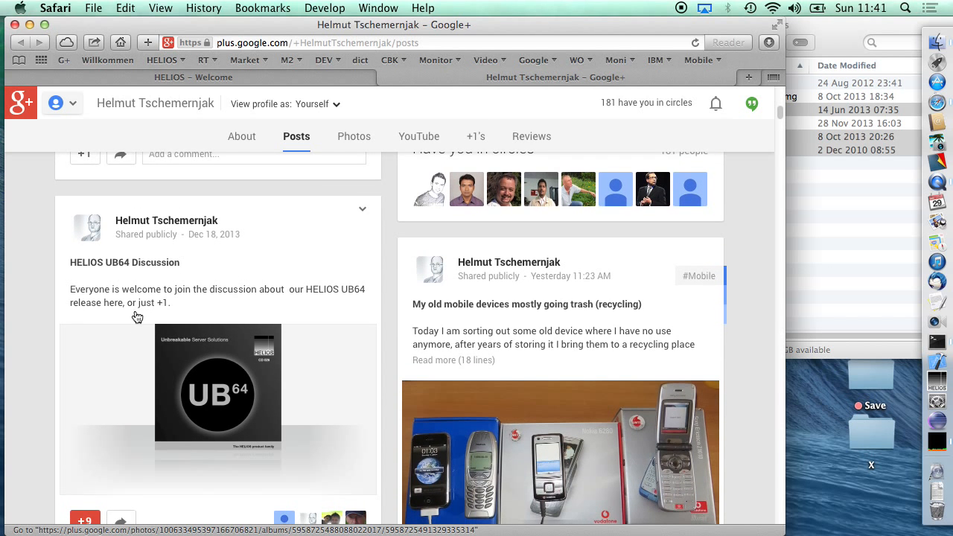
{"action": "scroll", "coordinate": [136, 316], "scroll_direction": "down", "scroll_amount": 15}
{"action": "scroll", "coordinate": [136, 315], "scroll_direction": "down", "scroll_amount": 1}
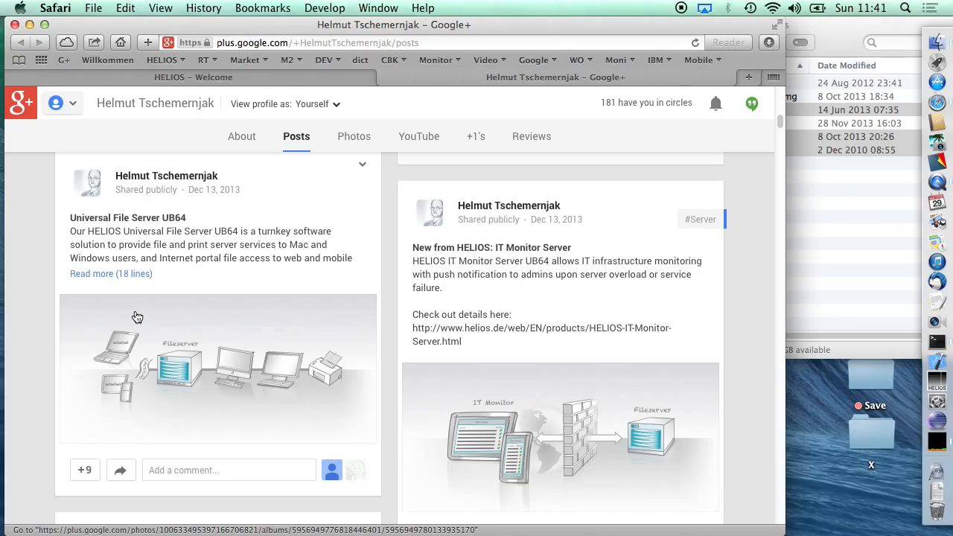
- Hide the browser and minimize the Installers window in Finder
{"action": "key", "text": "super+h"}
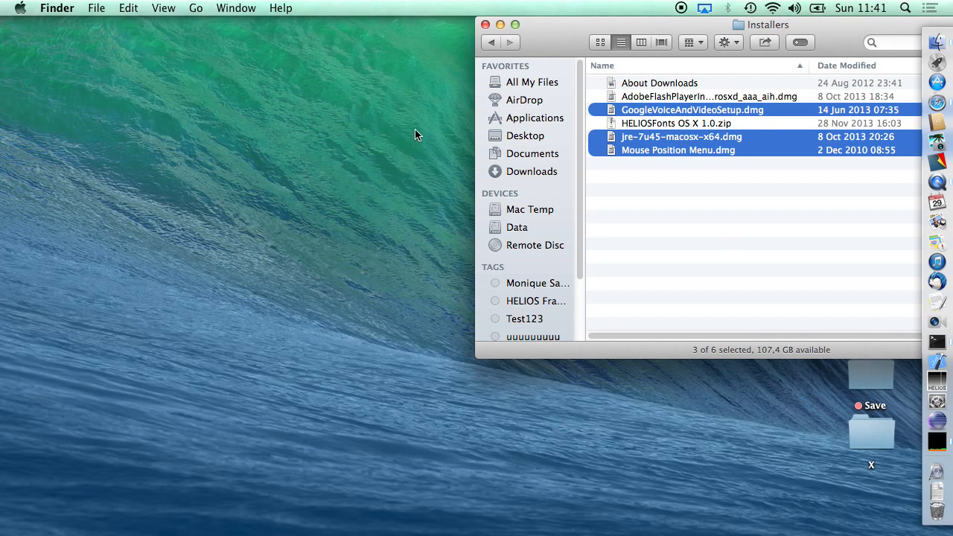
{"action": "left_click", "coordinate": [499, 25]}
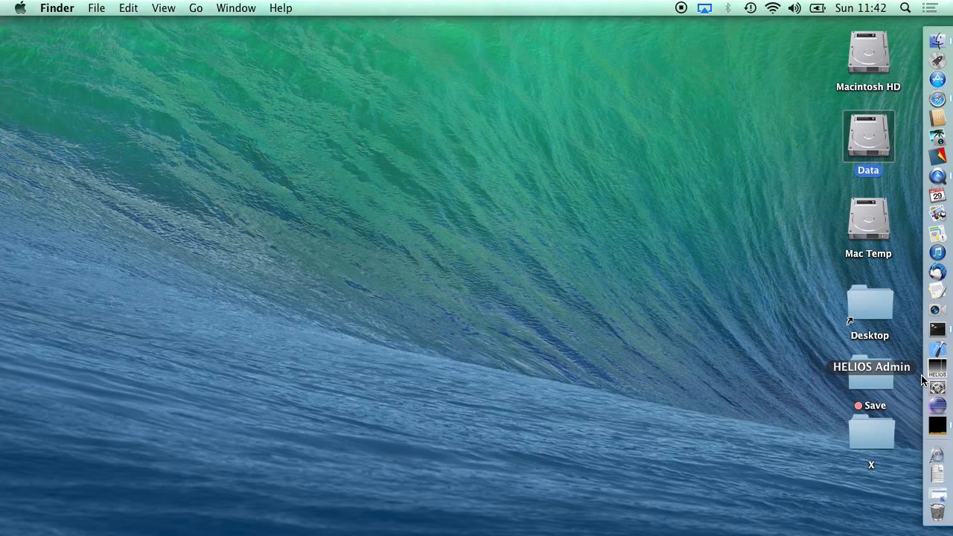
- Switch to QuickTime Player and quit it
{"action": "key", "text": "super+Tab"}
{"action": "key", "text": "super+Tab"}
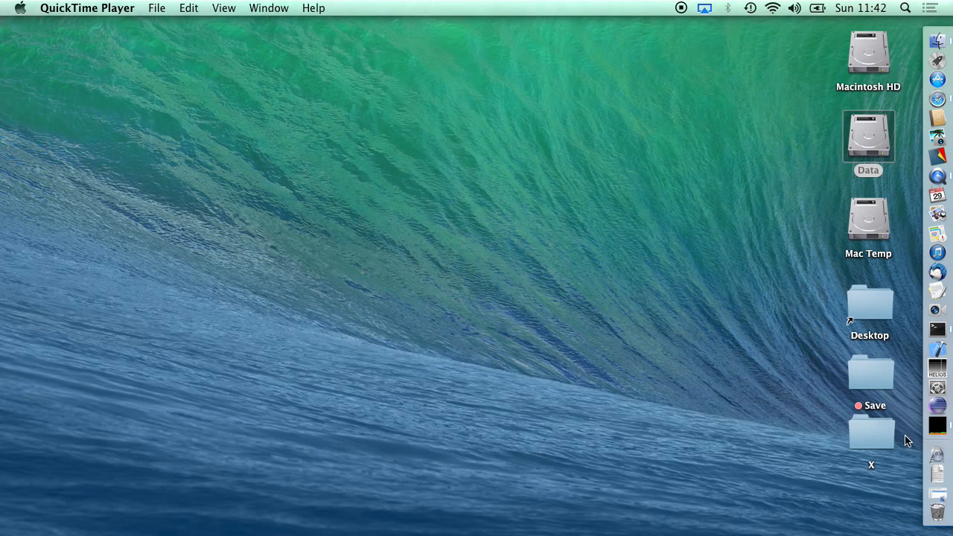
{"action": "key", "text": "super+q"}
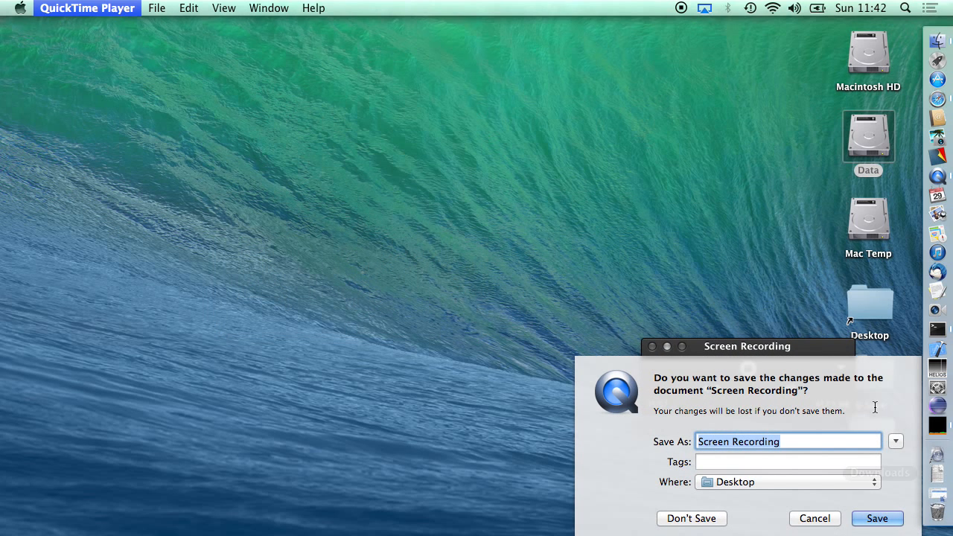